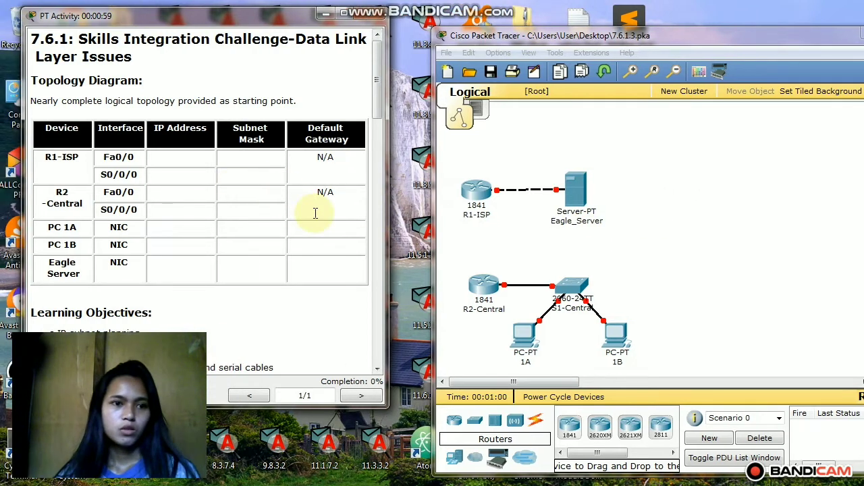
Step: Read the activity's objectives, subnet assignments and interface address rules, and check the prepared subnet plan in OpenOffice Writer
left_click_drag(378, 76, 380, 115)
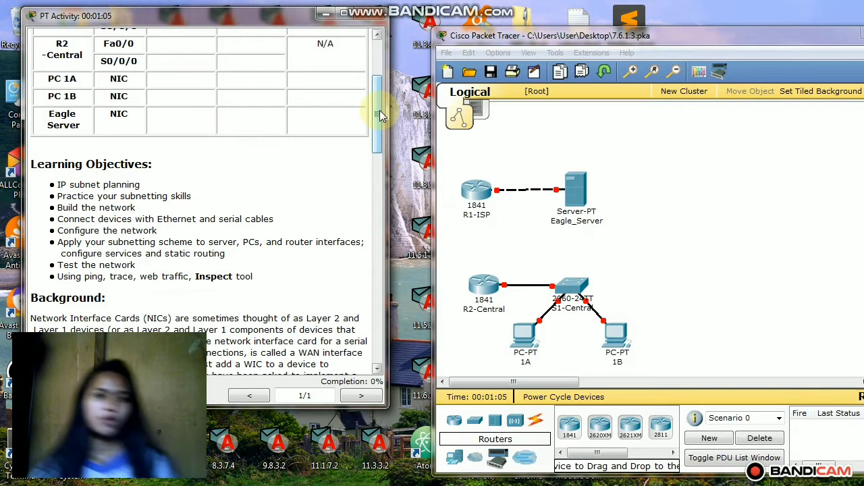
left_click_drag(380, 116, 380, 158)
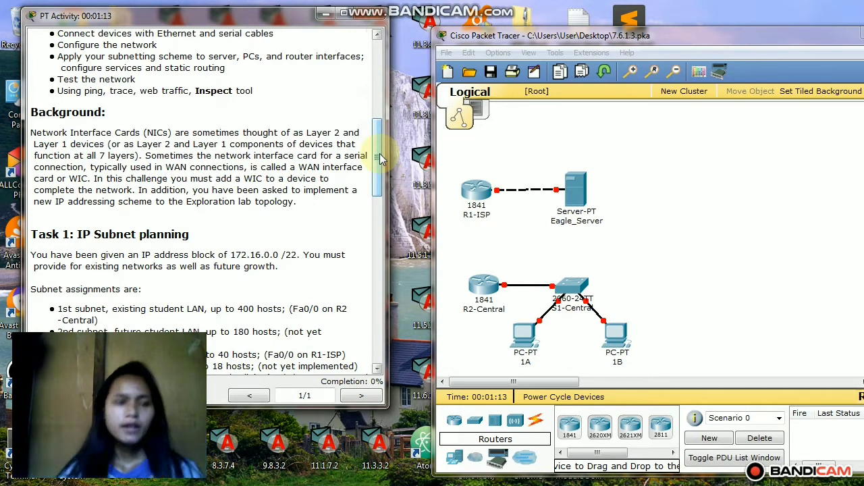
left_click_drag(378, 159, 378, 187)
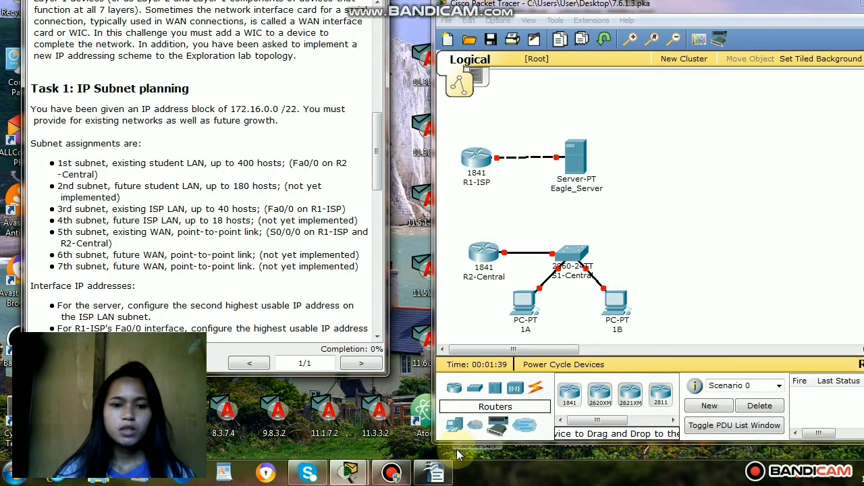
left_click(438, 473)
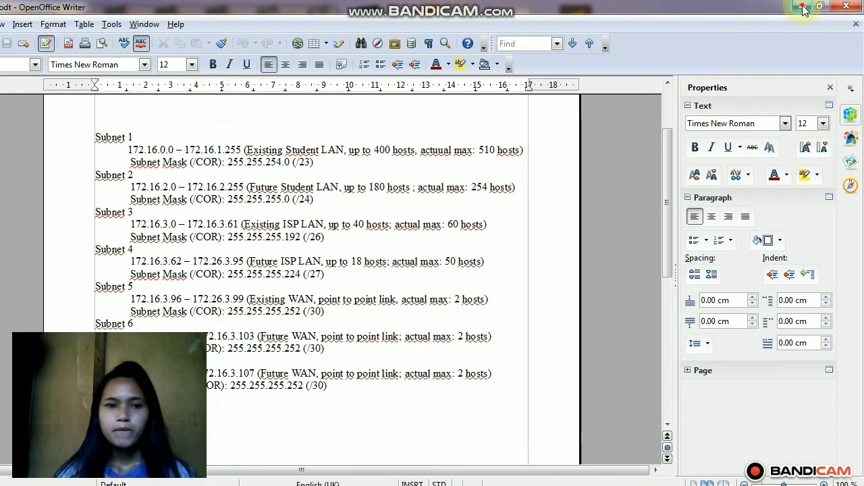
left_click(803, 7)
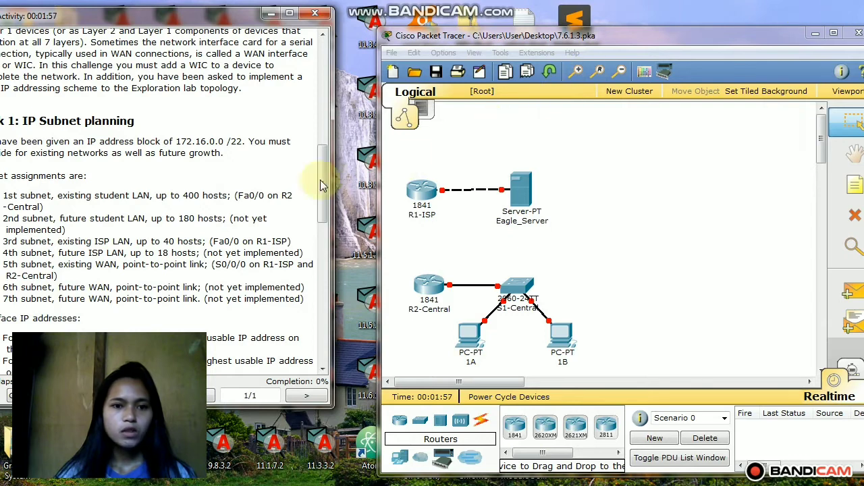
left_click_drag(323, 184, 327, 244)
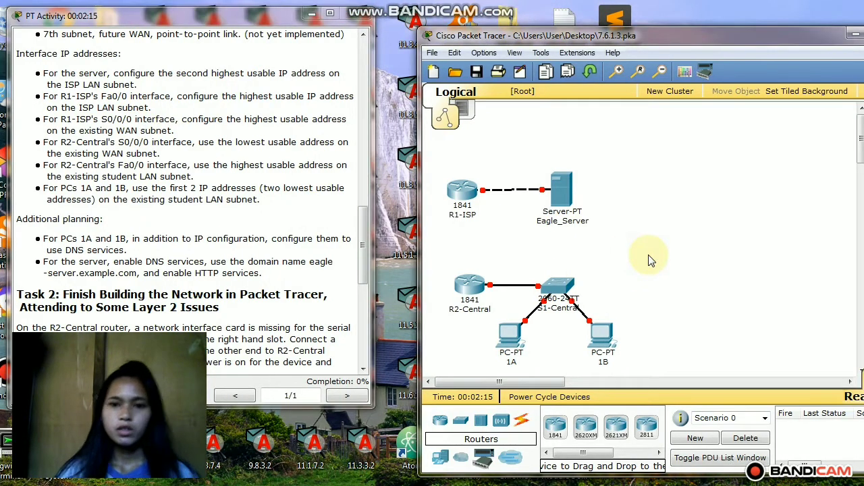
Step: Set the global settings of Eagle_Server to gateway 172.16.3.62 and IPv6 gateway 172.16.3.61
left_click(566, 199)
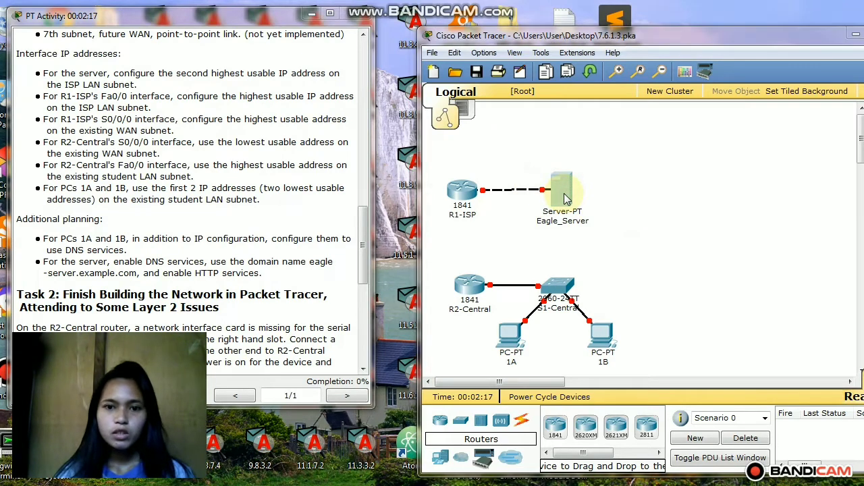
left_click_drag(244, 60, 529, 27)
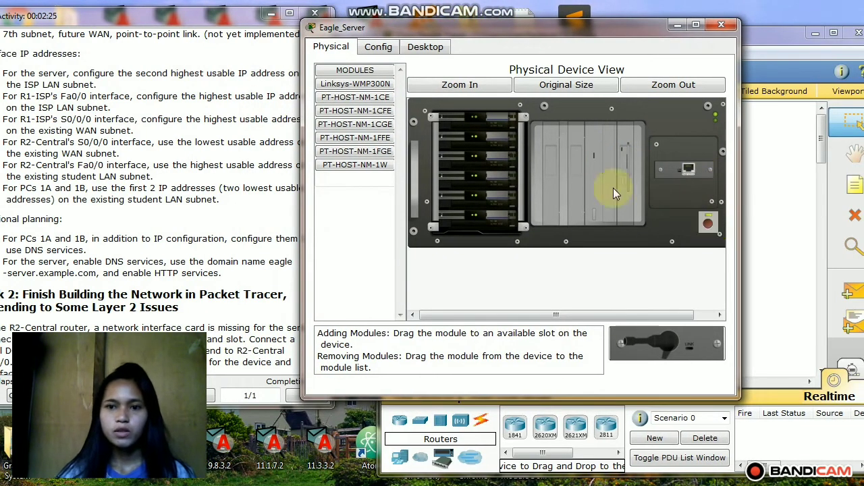
left_click(379, 48)
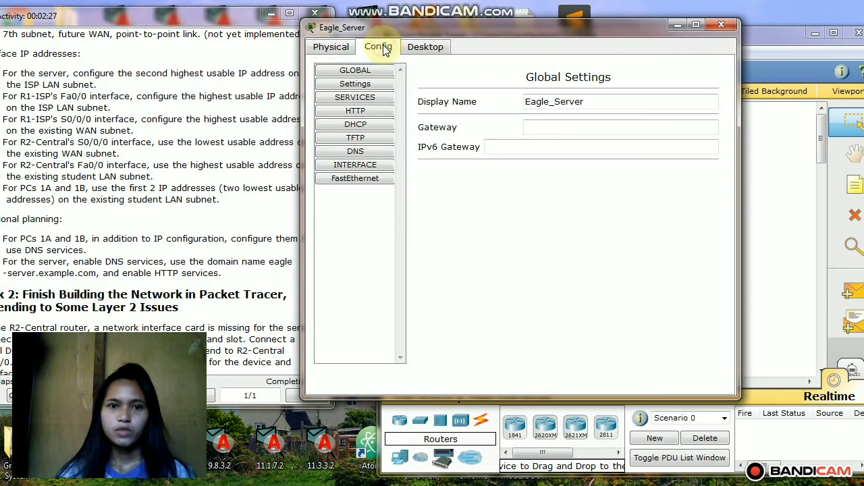
left_click(554, 131)
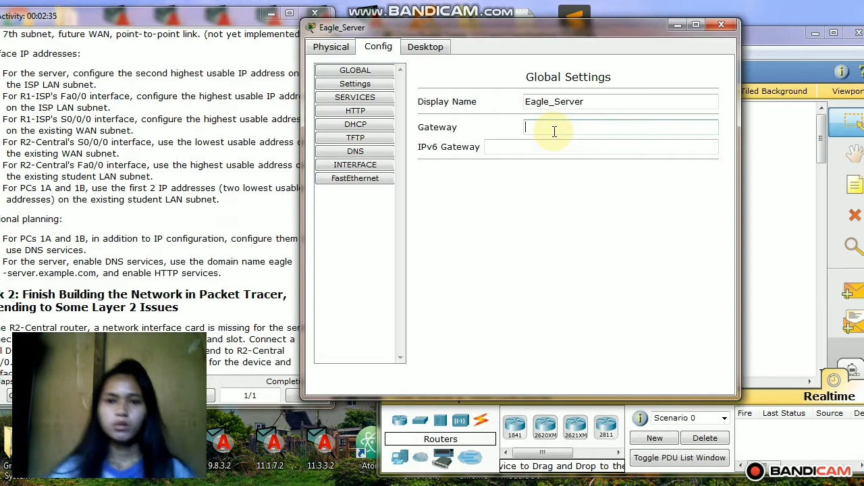
type("172.16.3")
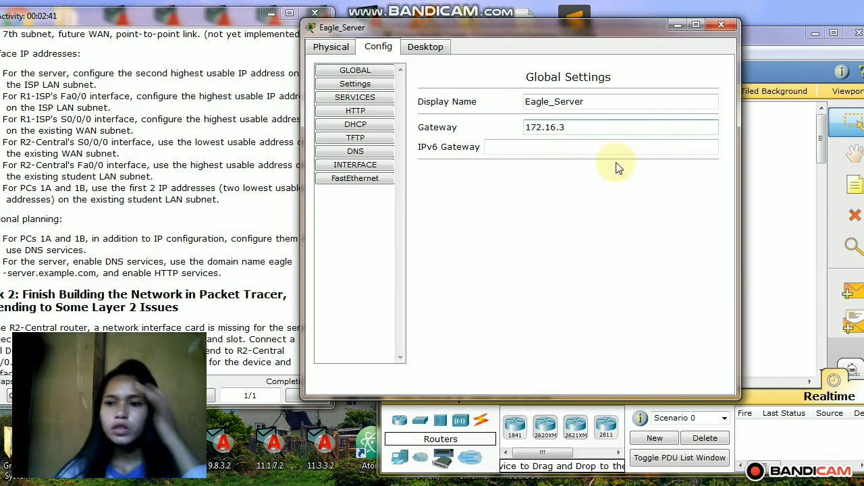
type(".62")
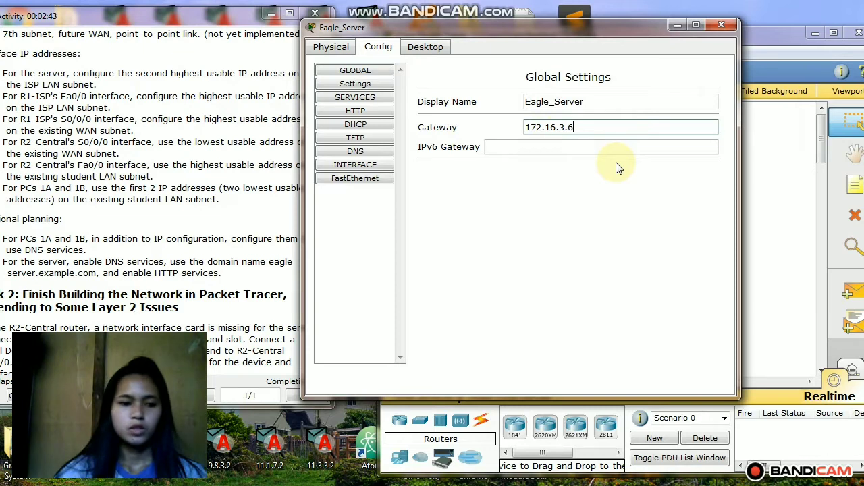
left_click(559, 146)
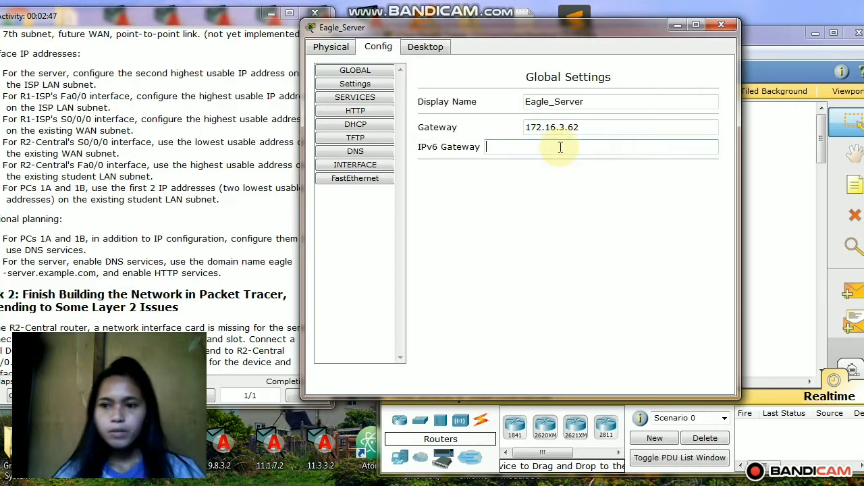
type("172.16.3")
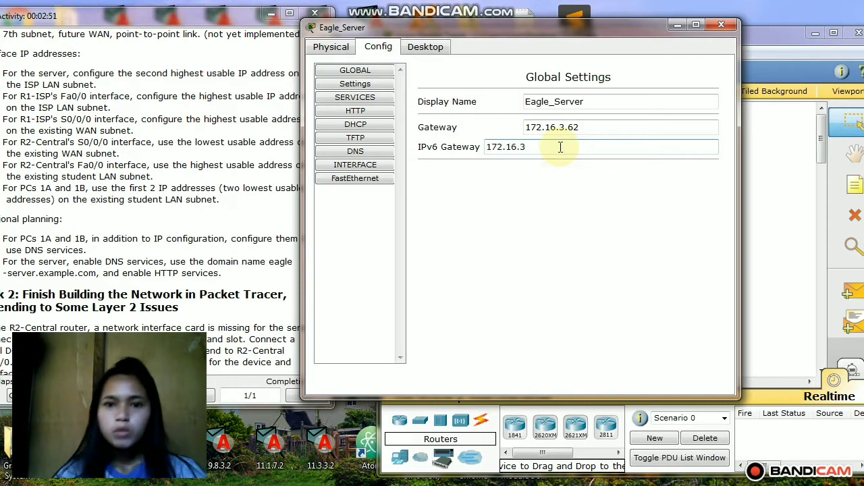
type(".61")
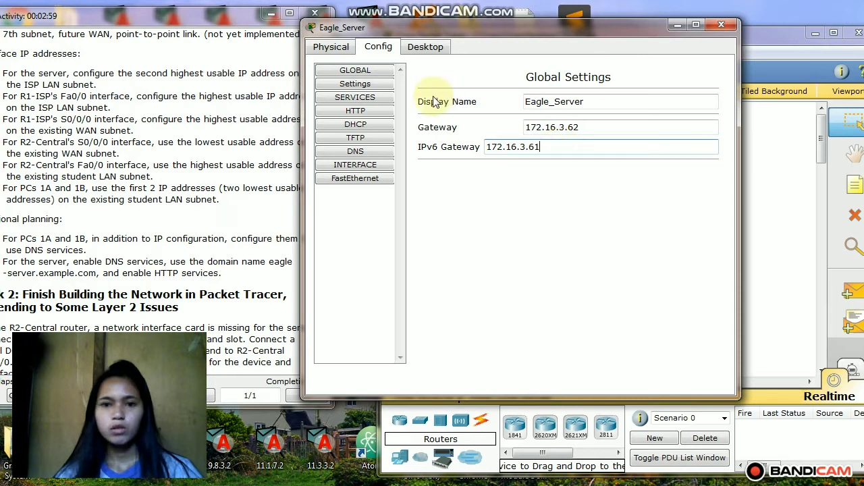
Step: Assign the IP address 172.16.3.61 to the server's FastEthernet interface
left_click(362, 112)
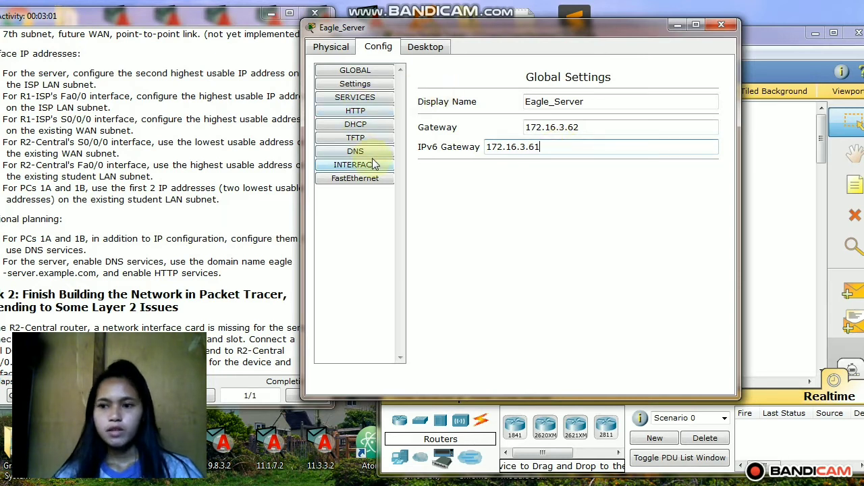
left_click(364, 181)
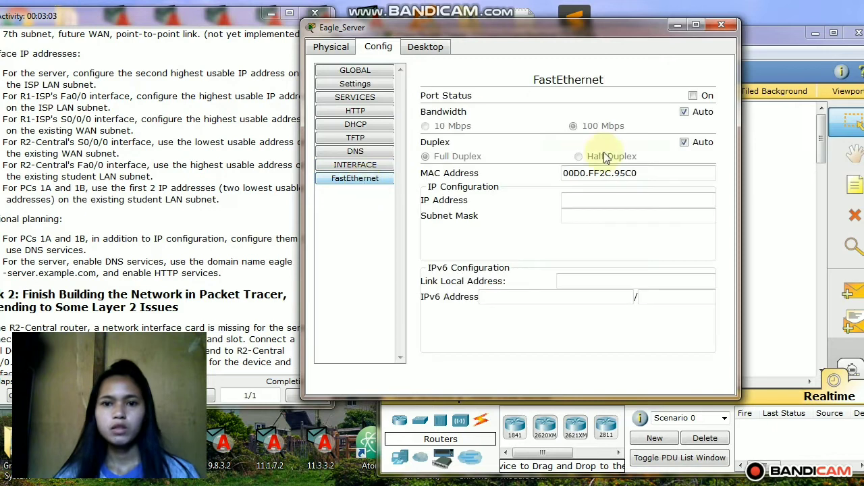
left_click(596, 197)
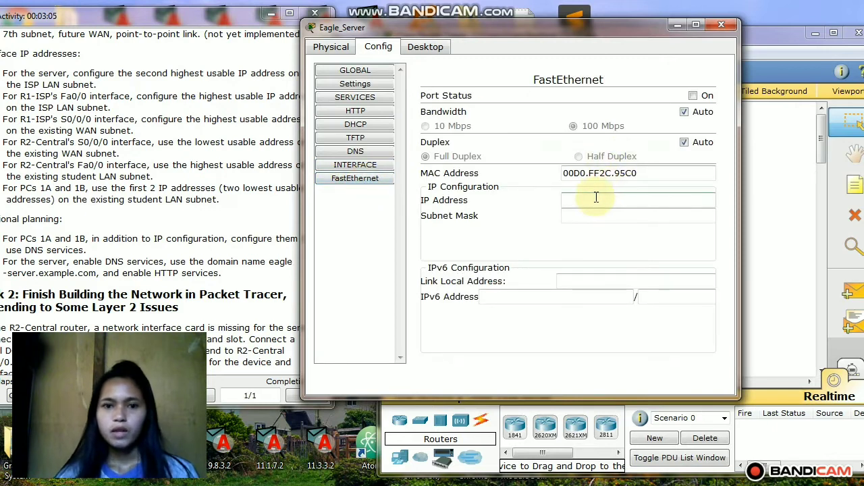
type("17")
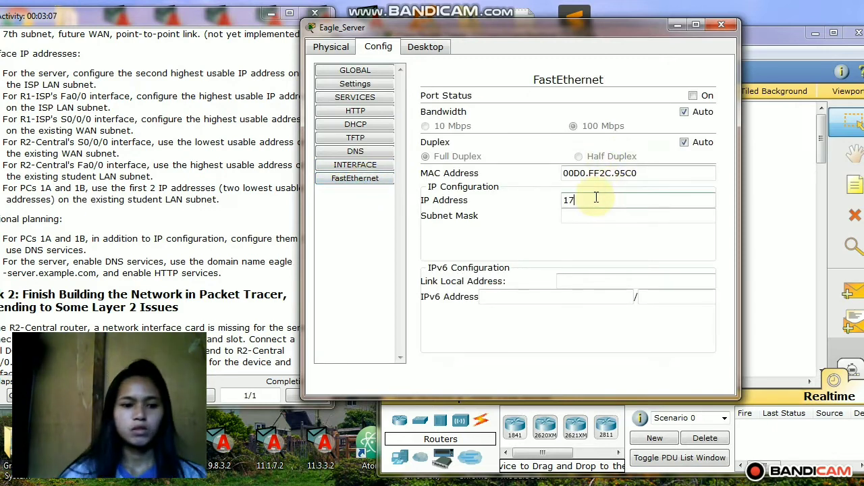
type("2.1")
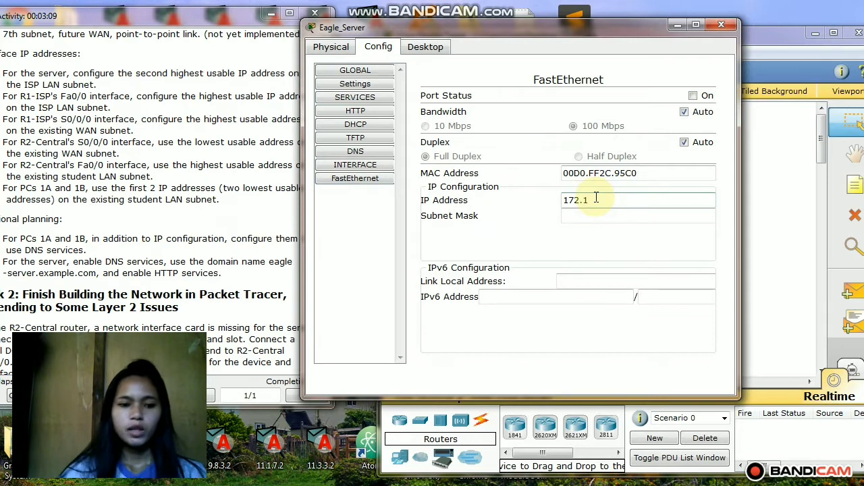
type("6")
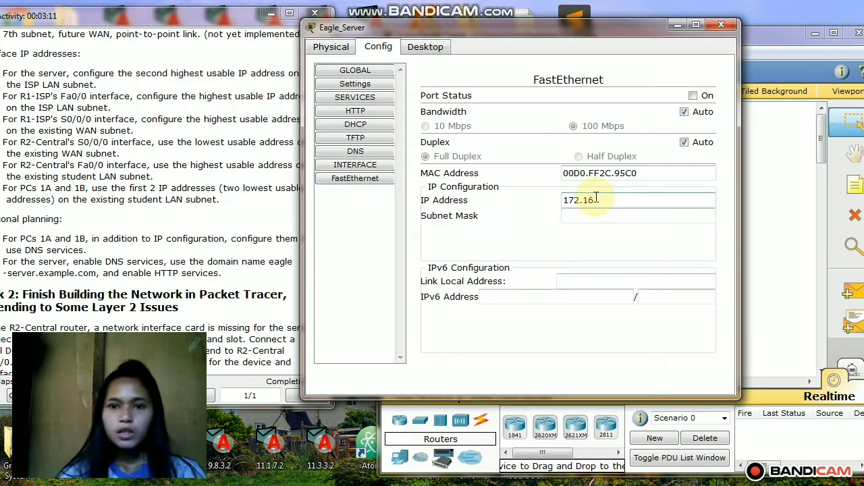
type(".3")
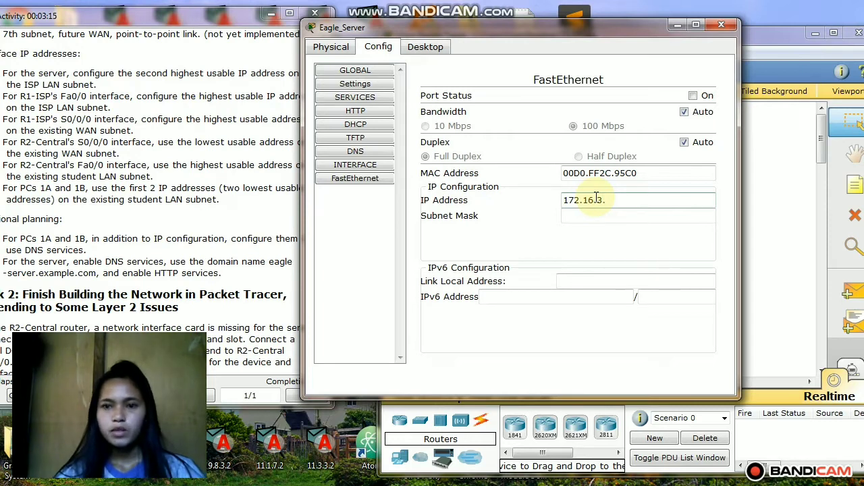
type(".61")
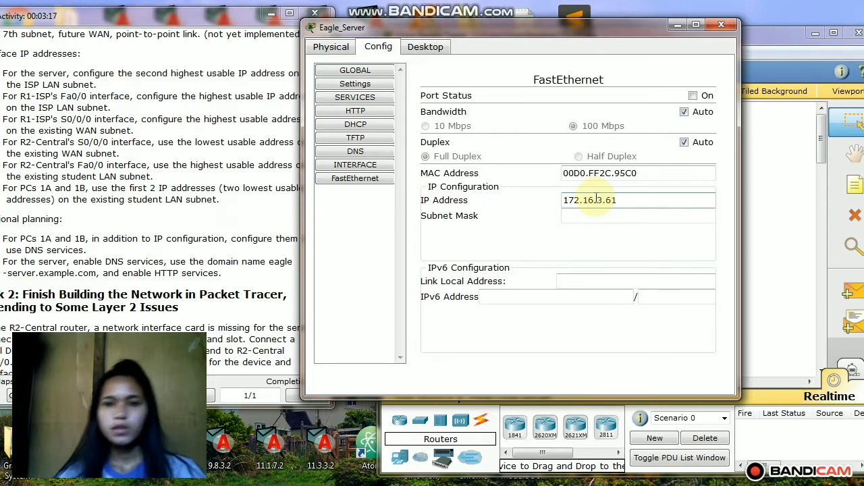
Step: Set the FastEthernet subnet mask to 255.255.255.192 and turn the port on
left_click(588, 222)
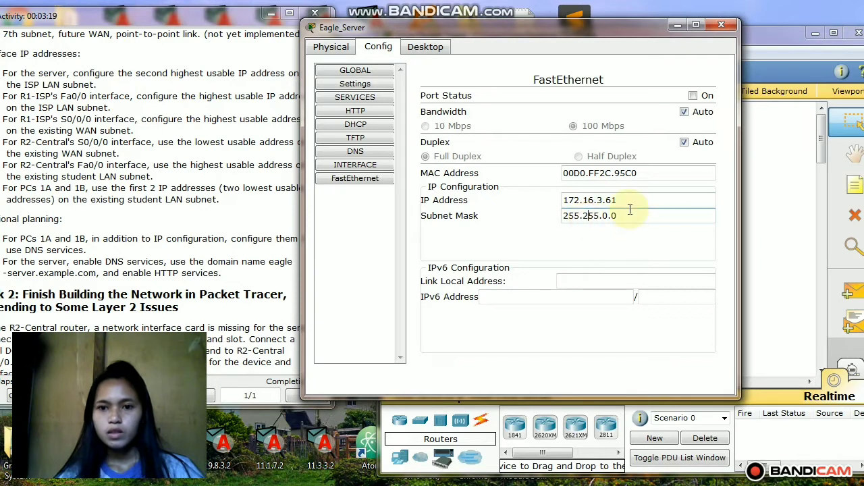
key("BackSpace")
key("BackSpace")
key("BackSpace")
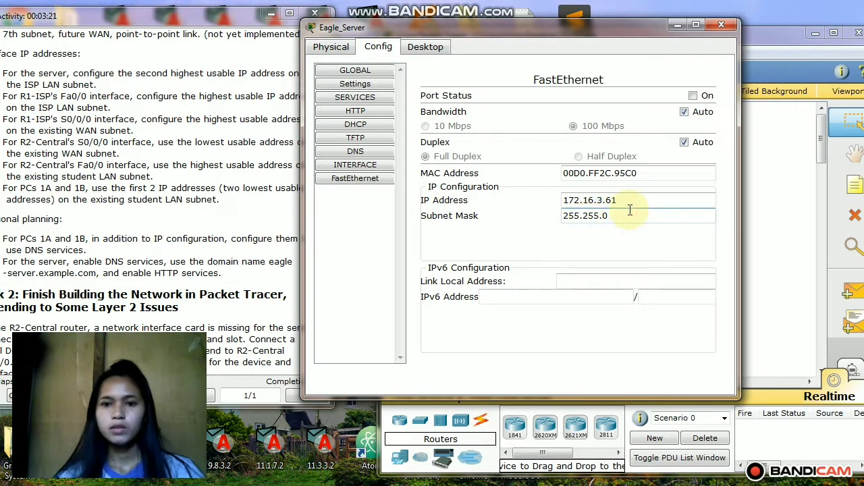
type("255.")
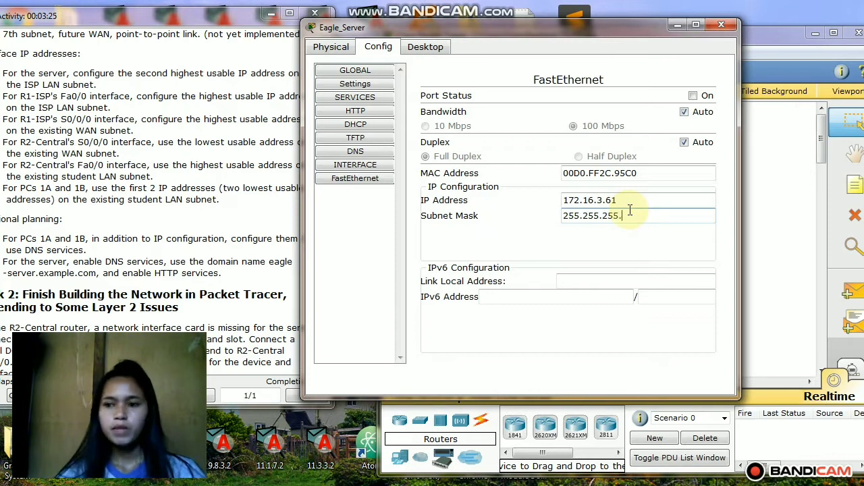
type("192")
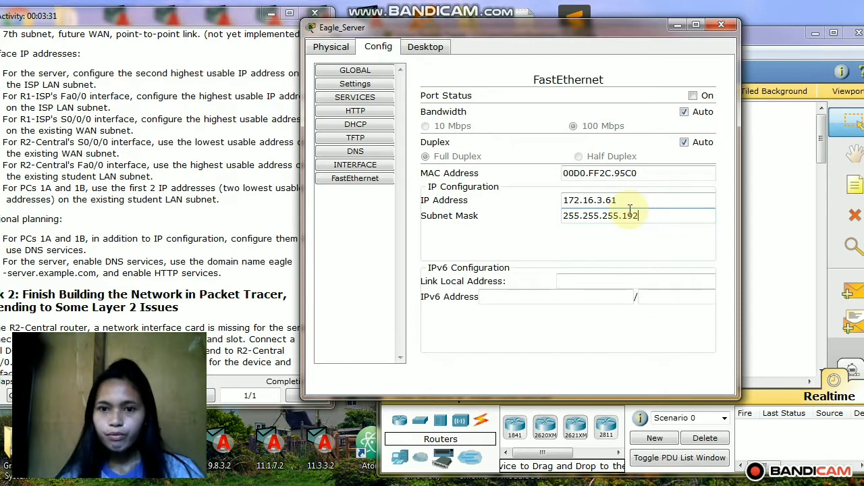
left_click(695, 95)
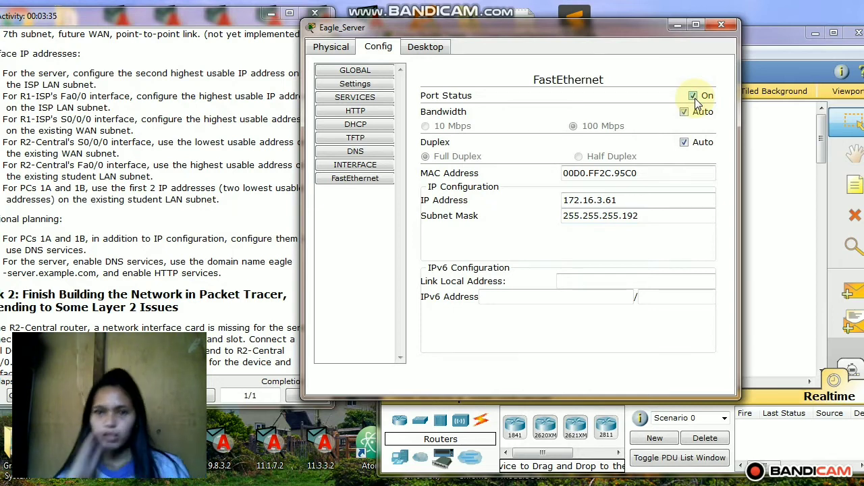
Step: Enable the HTTP and DNS services on Eagle_Server
left_click(358, 111)
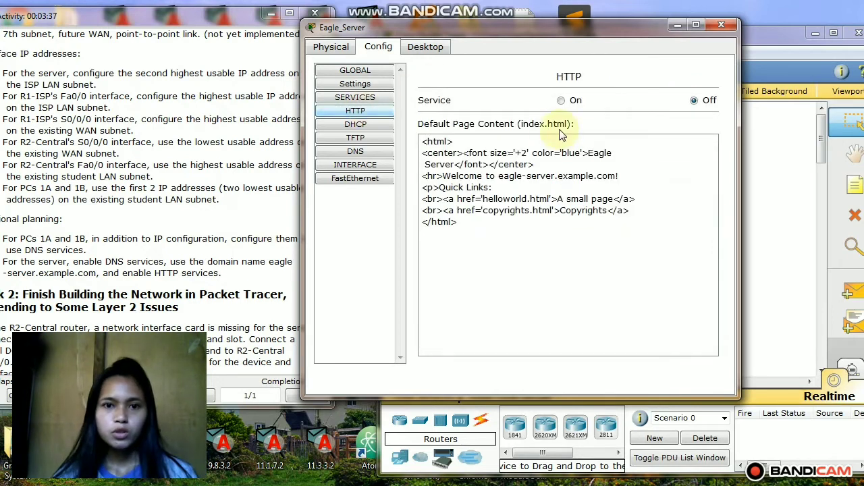
left_click(561, 100)
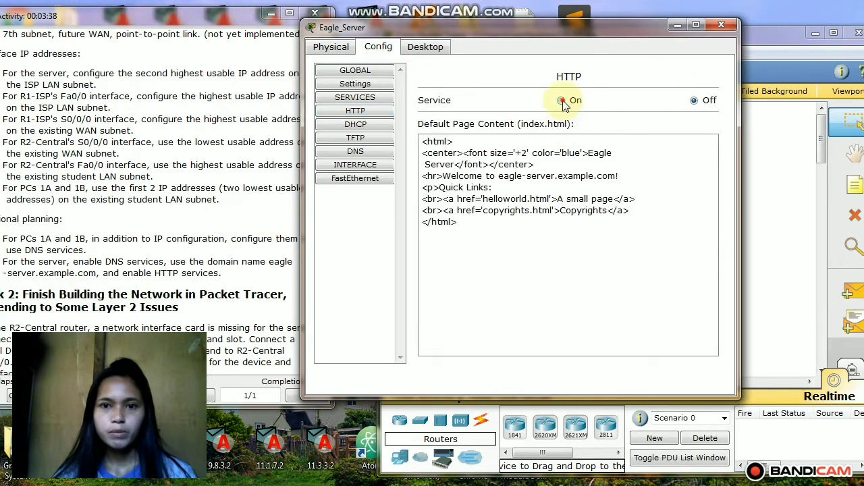
left_click(355, 151)
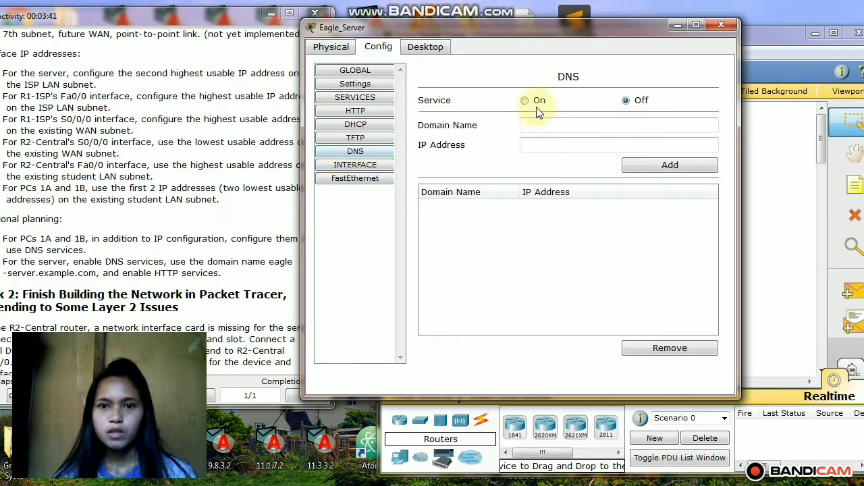
left_click(524, 100)
Step: Add a DNS record on Eagle_Server mapping eagle-server.example.com to 172.16.3.61, and close the server's configuration
left_click(553, 128)
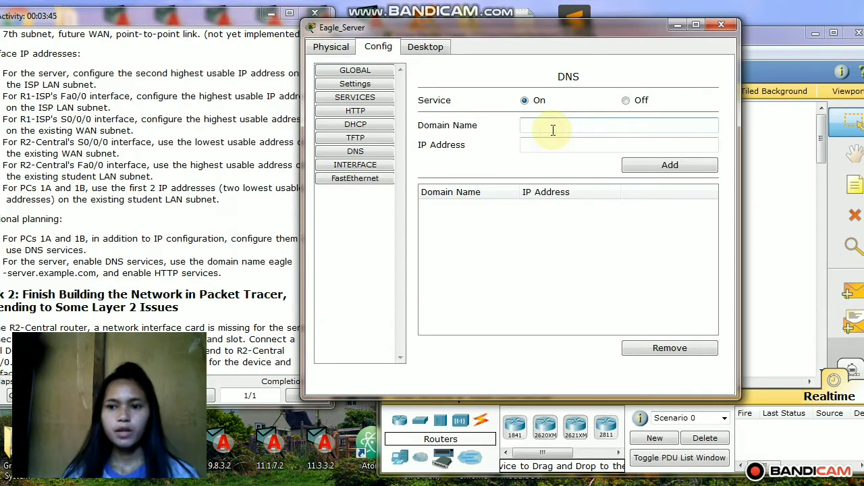
type("eagle-server")
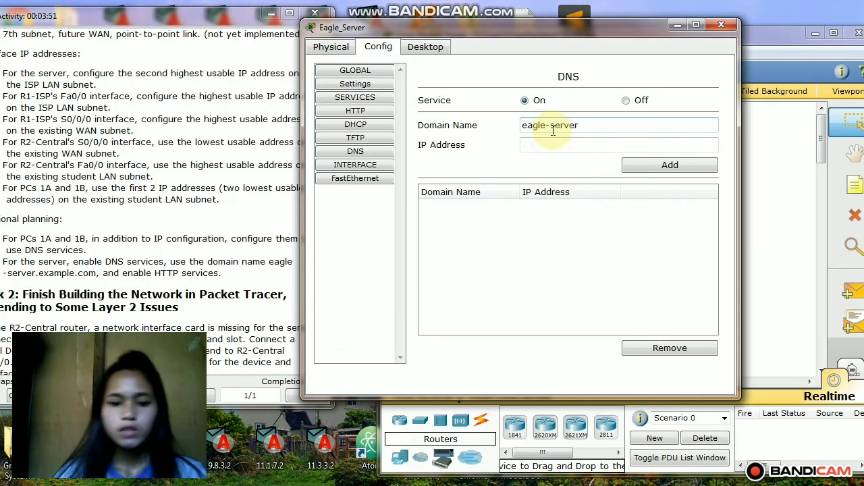
type(".example.com")
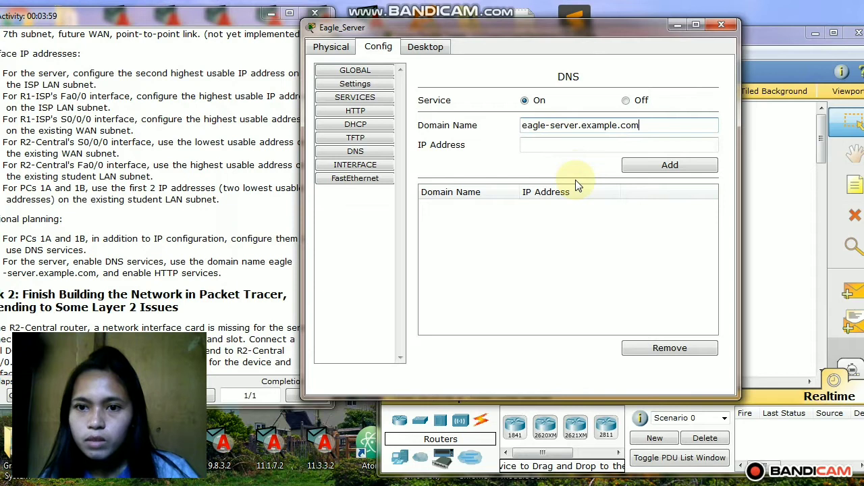
left_click(665, 166)
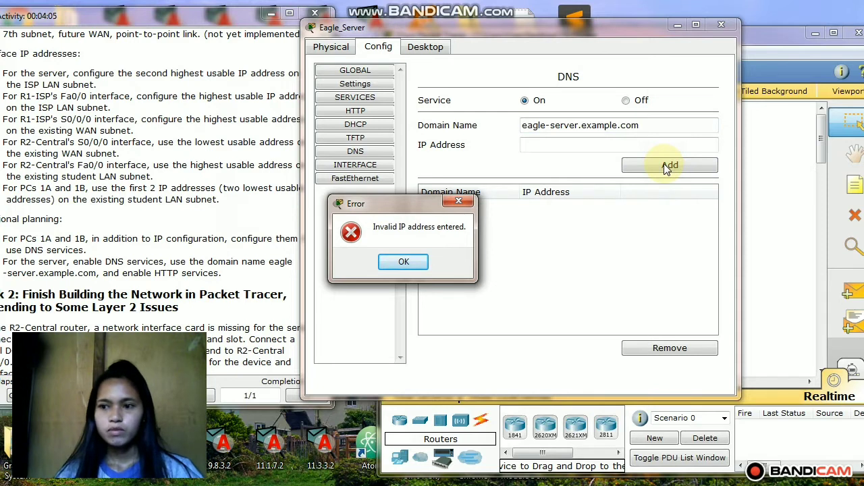
left_click(410, 259)
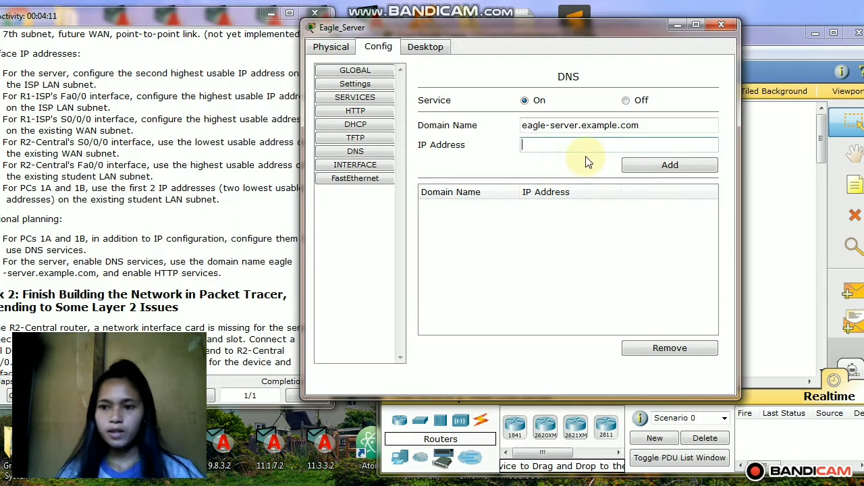
type("172.16")
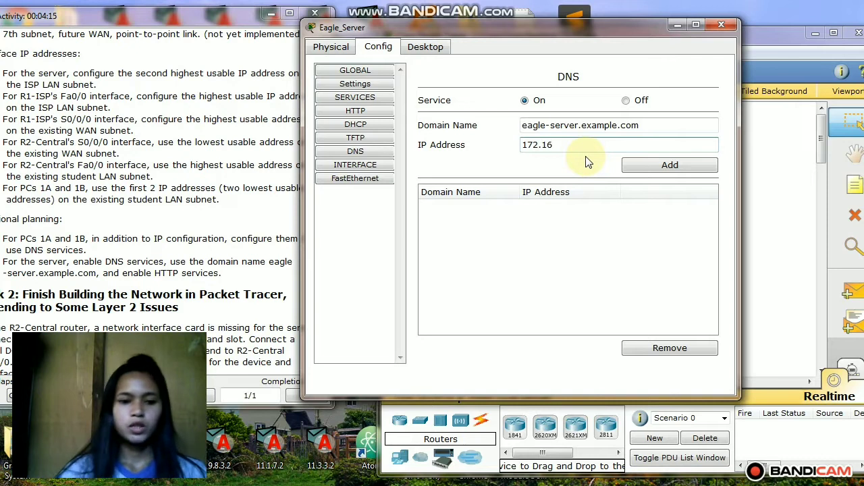
type(".3.61")
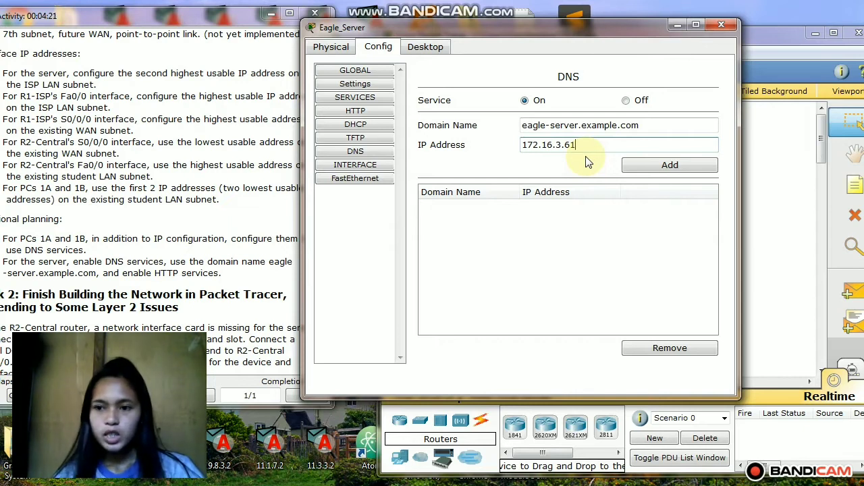
left_click(664, 173)
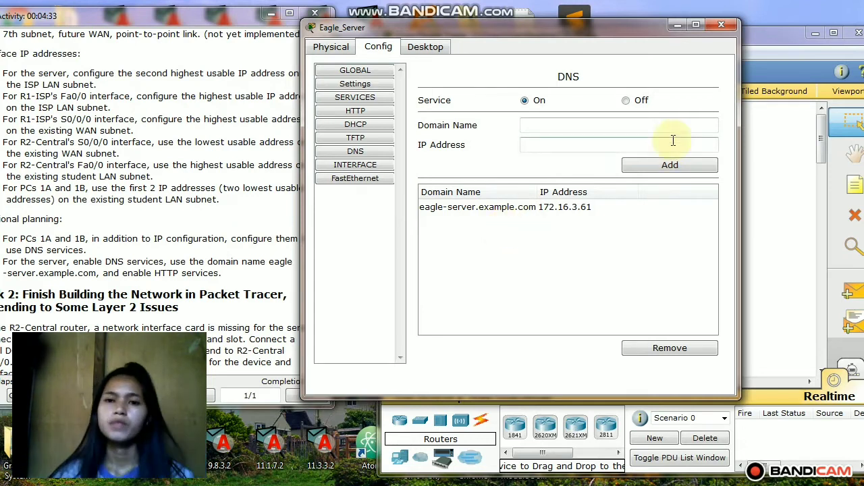
left_click(726, 25)
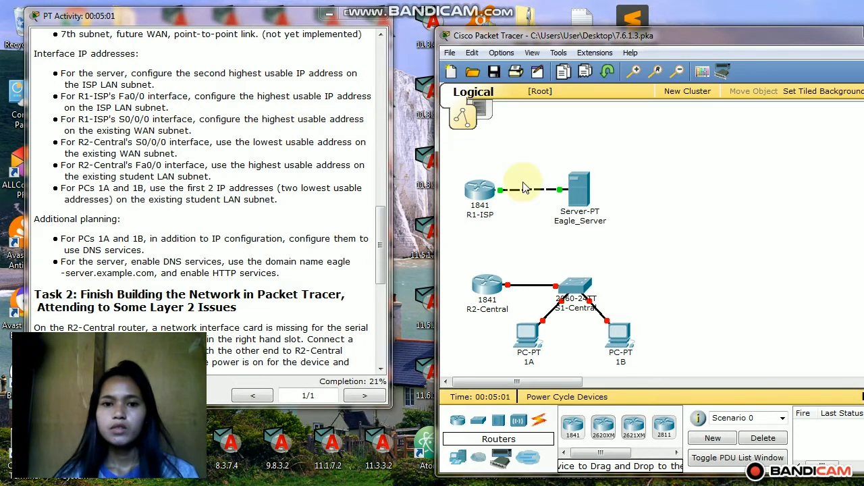
Step: Open the R1-ISP router's configuration and assign the IP address 172.16.3.62 to its FastEthernet0/1 interface
left_click(523, 233)
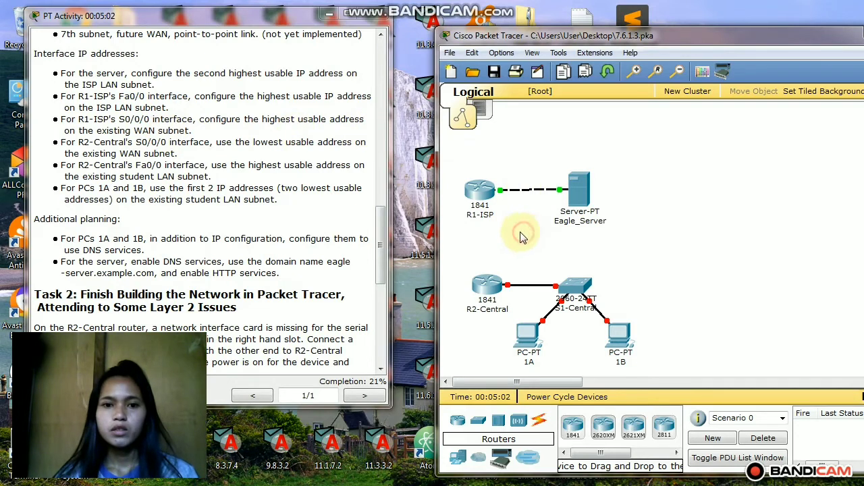
left_click(478, 189)
left_click_drag(353, 77, 544, 38)
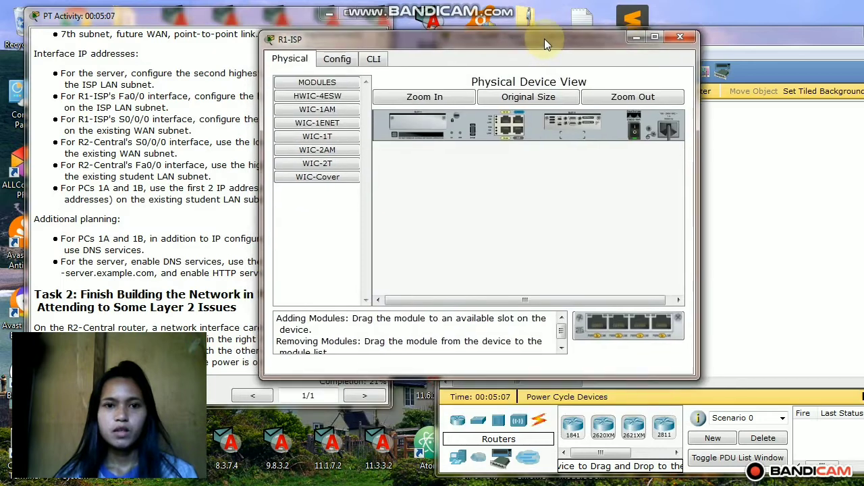
left_click(340, 59)
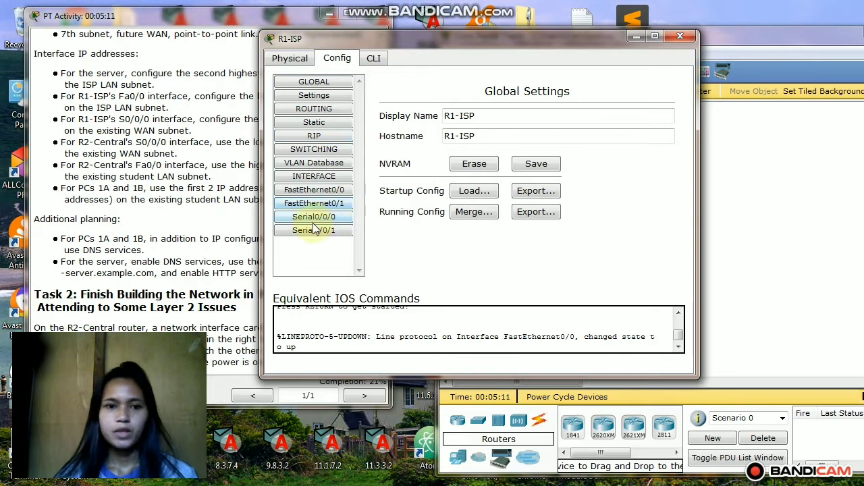
left_click(323, 204)
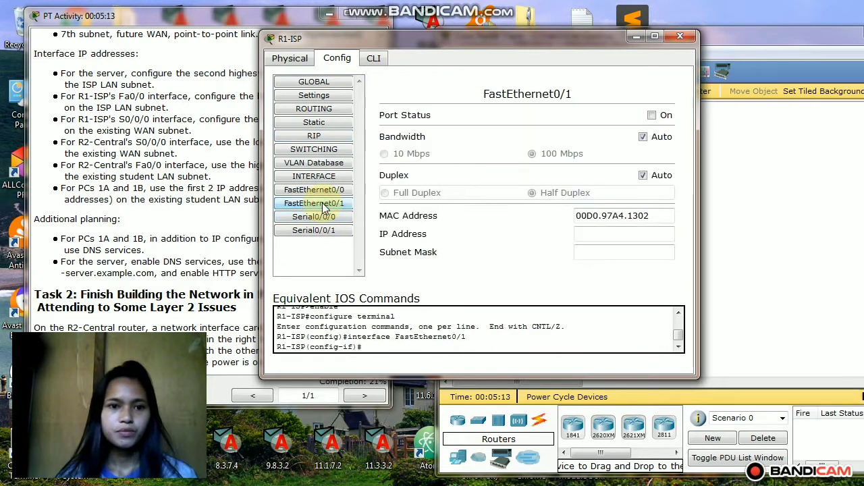
left_click(584, 237)
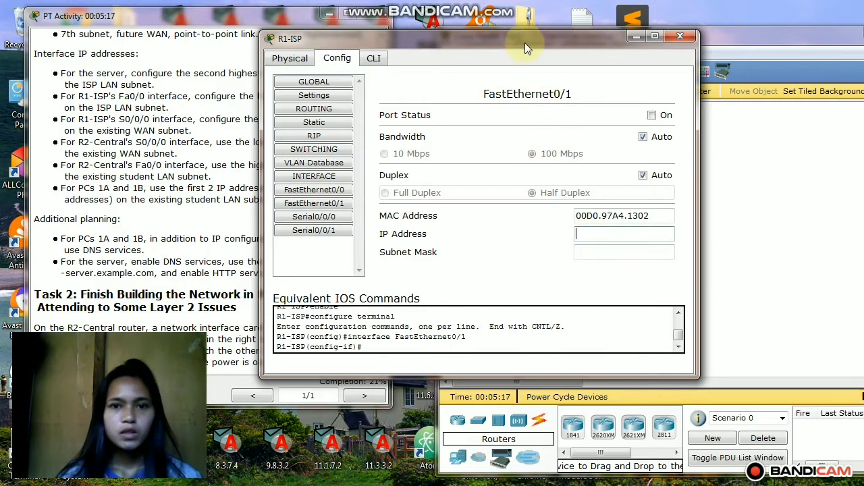
mouse_move(519, 39)
left_mouse_down()
mouse_move(638, 35)
mouse_move(526, 29)
left_mouse_up()
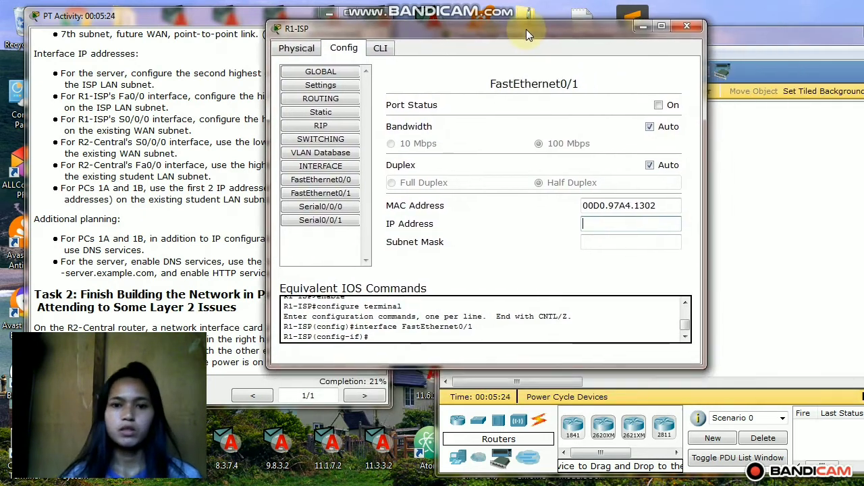
left_click(607, 227)
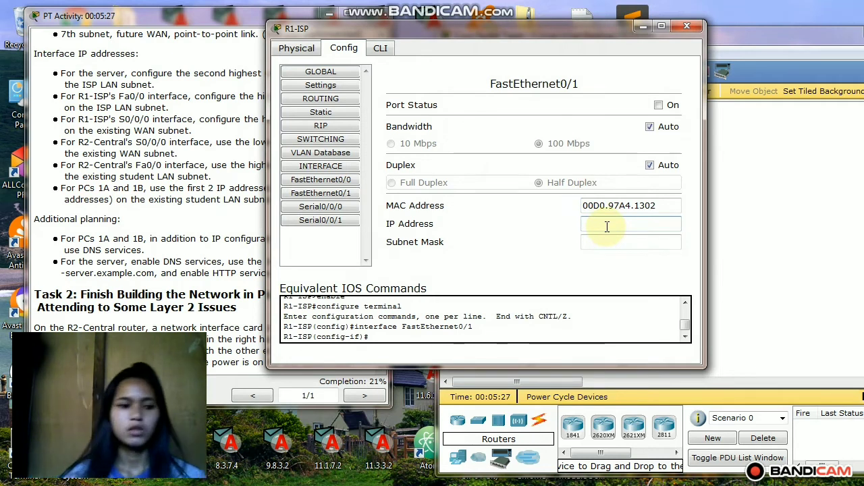
type("172.16")
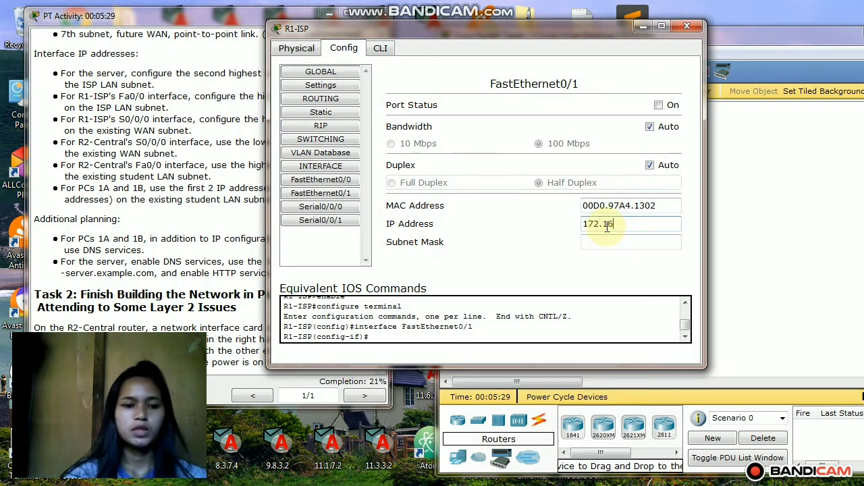
type(".")
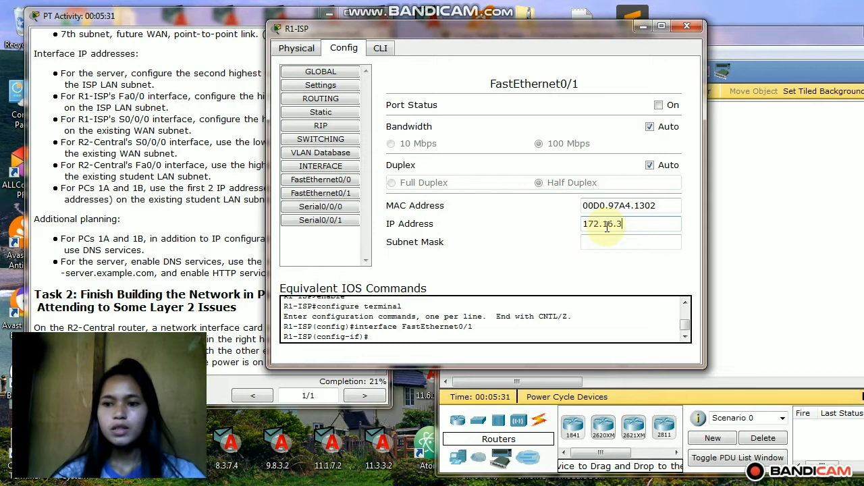
type("3.62")
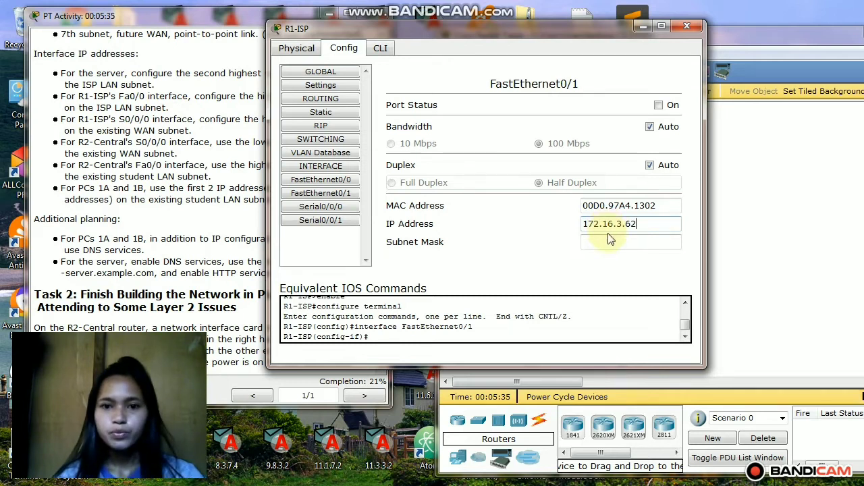
Step: Set the subnet mask of R1-ISP's FastEthernet0/1 interface to 255.255.255.192
left_click(610, 240)
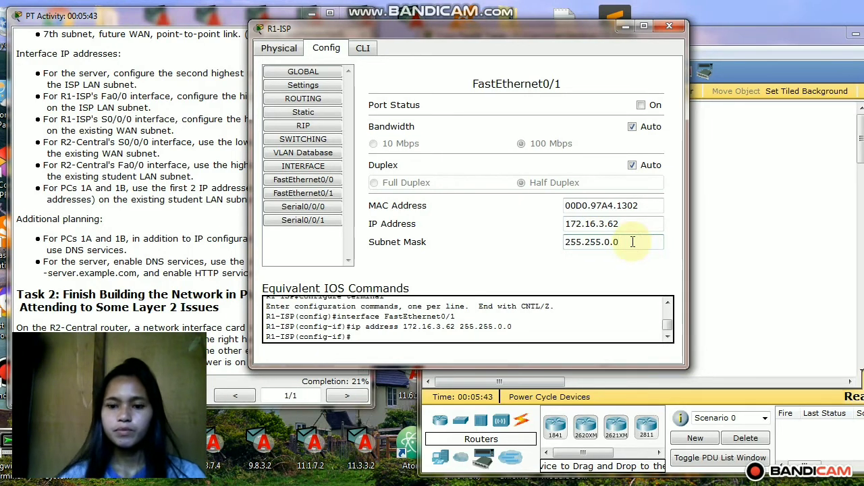
key("BackSpace")
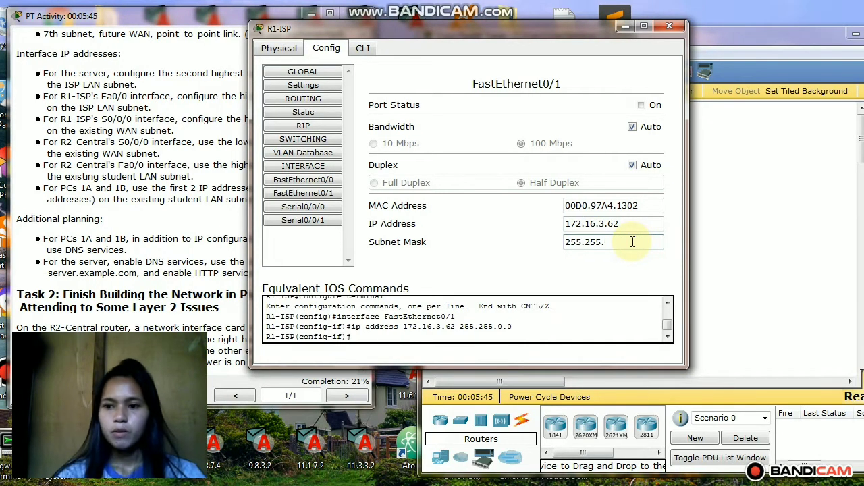
type("255.2")
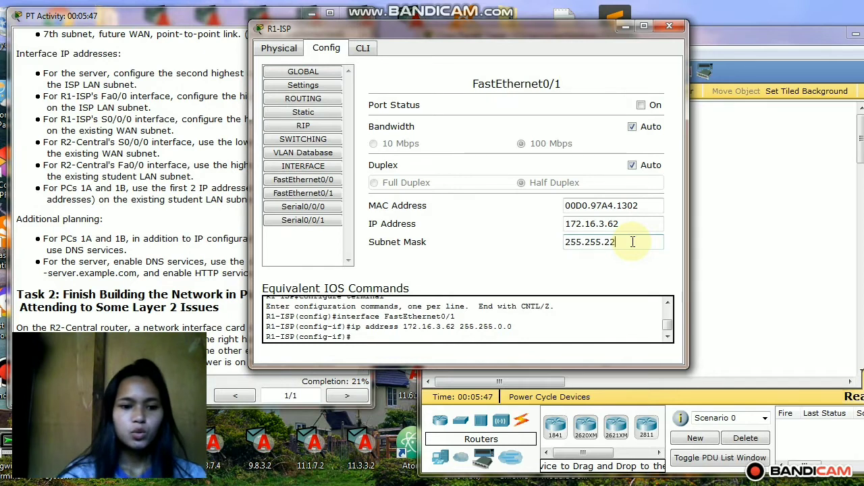
type("5")
key("BackSpace")
key("BackSpace")
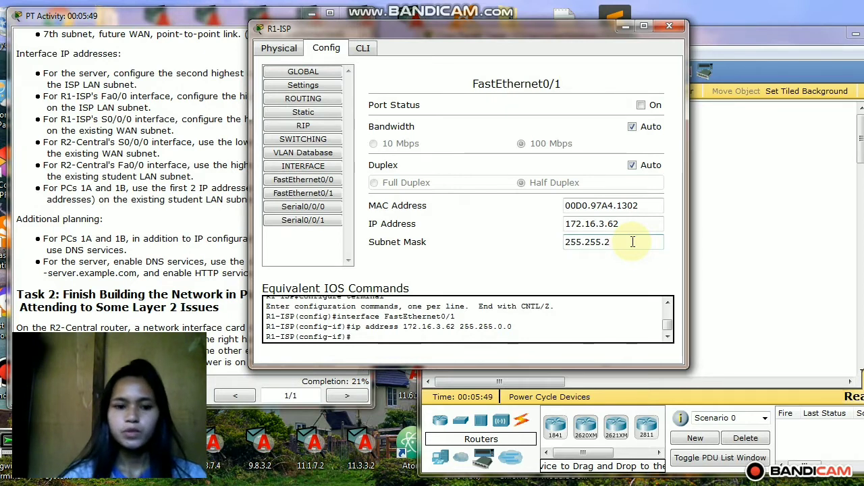
type("55")
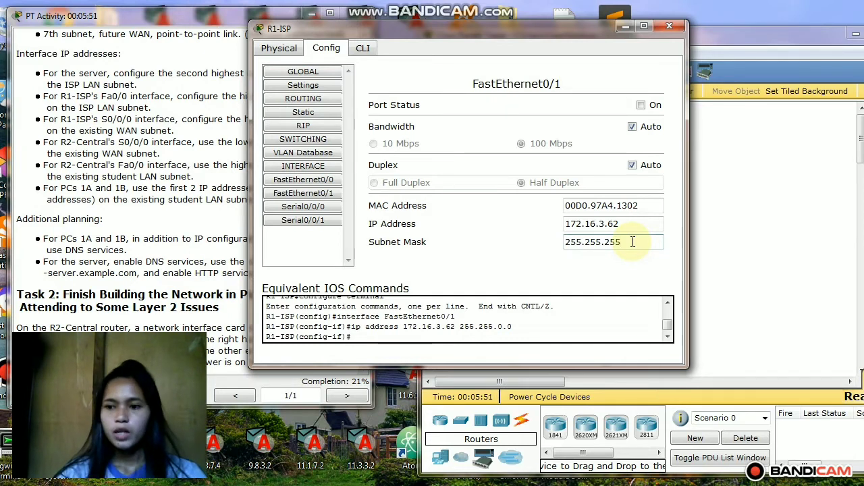
type(".192")
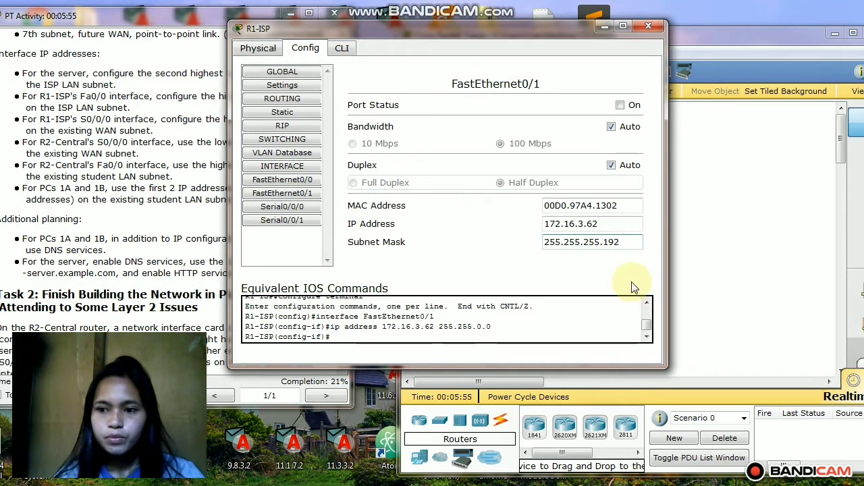
Step: Turn on R1-ISP's FastEthernet0/1 port and save the router's configuration to NVRAM
left_click(619, 105)
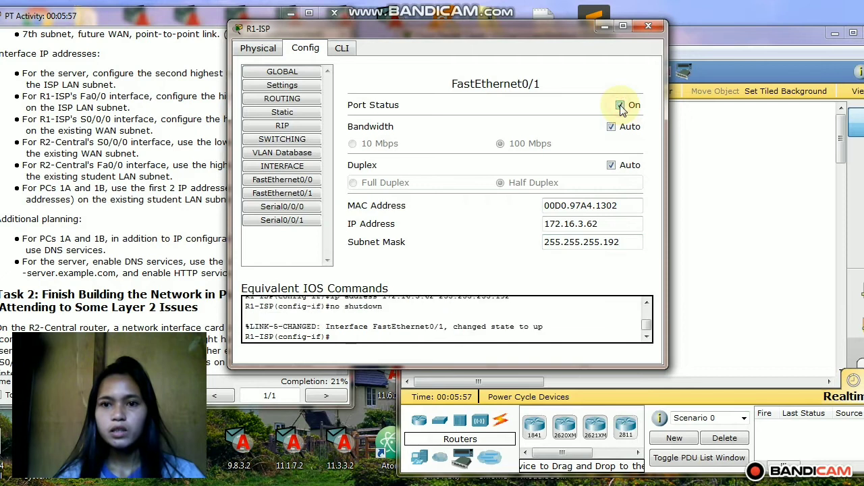
left_click(293, 88)
left_click(506, 155)
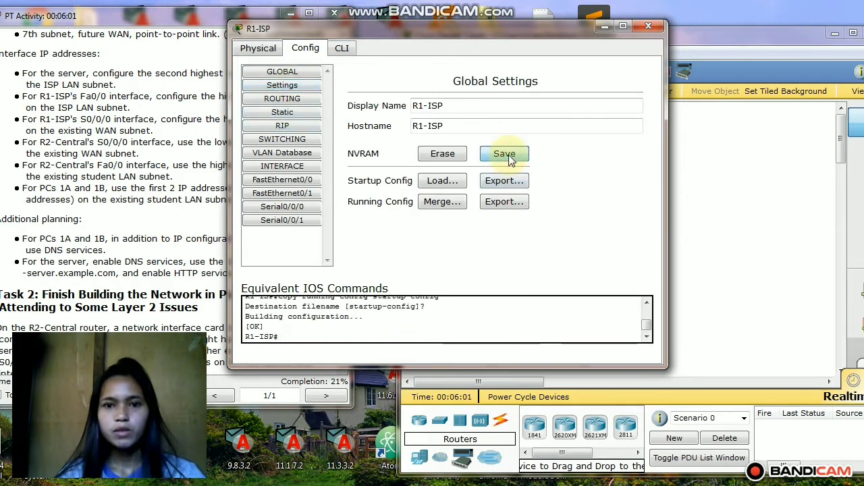
Step: Assign the IP address 172.16.3.98 to R1-ISP's Serial0/0/0 interface
left_click(304, 210)
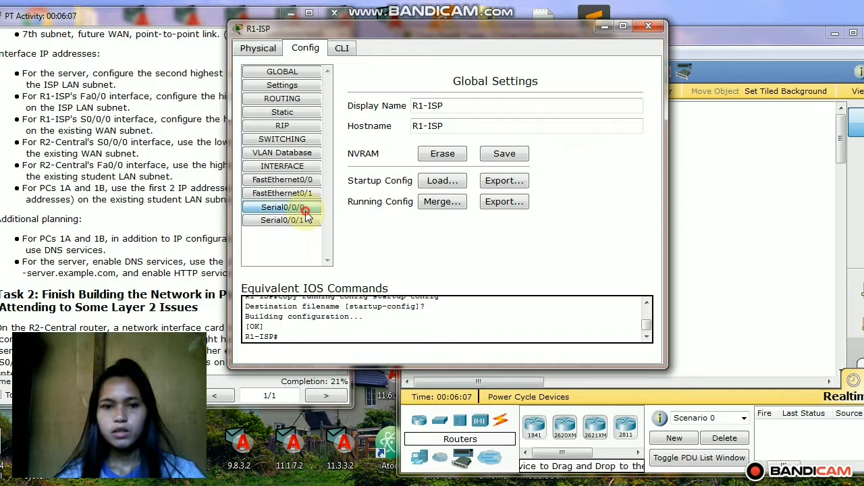
left_click(553, 214)
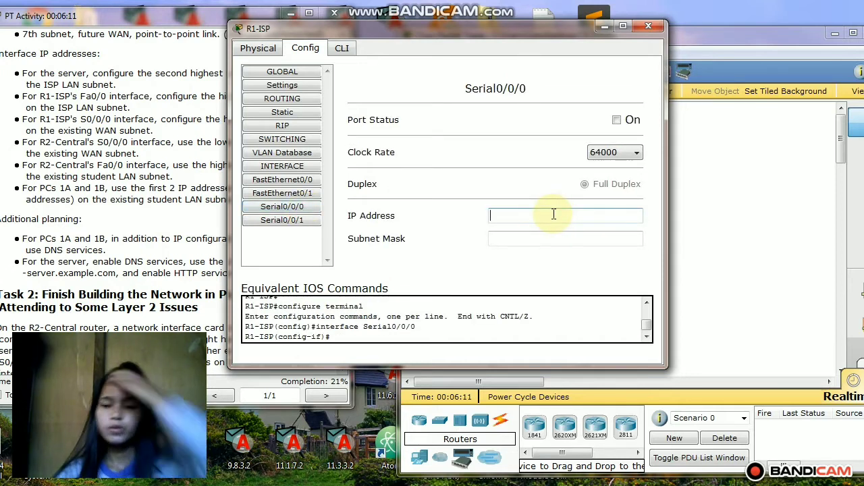
type("17")
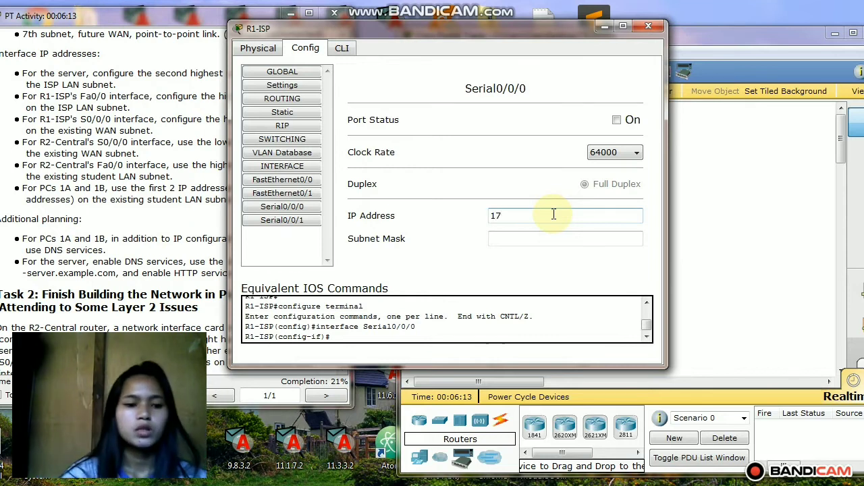
type("2.16.")
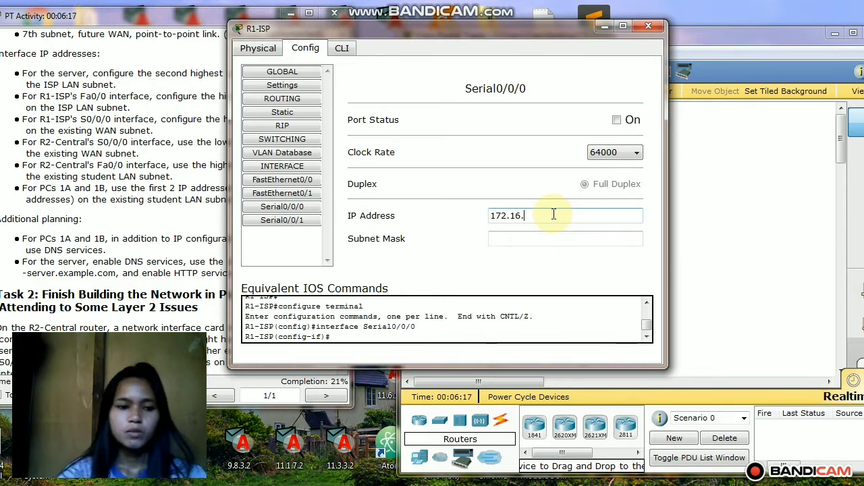
type("3.98")
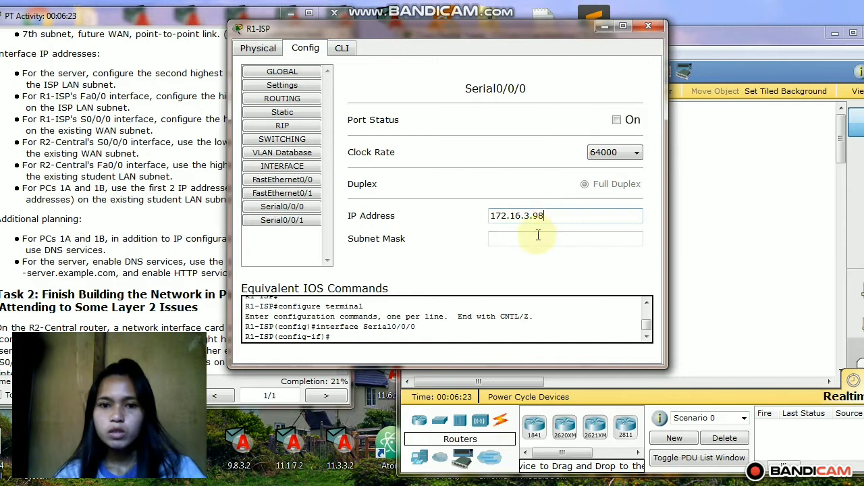
Step: Set the subnet mask of R1-ISP's Serial0/0/0 interface to 255.255.255.252 and turn the port on
left_click(534, 241)
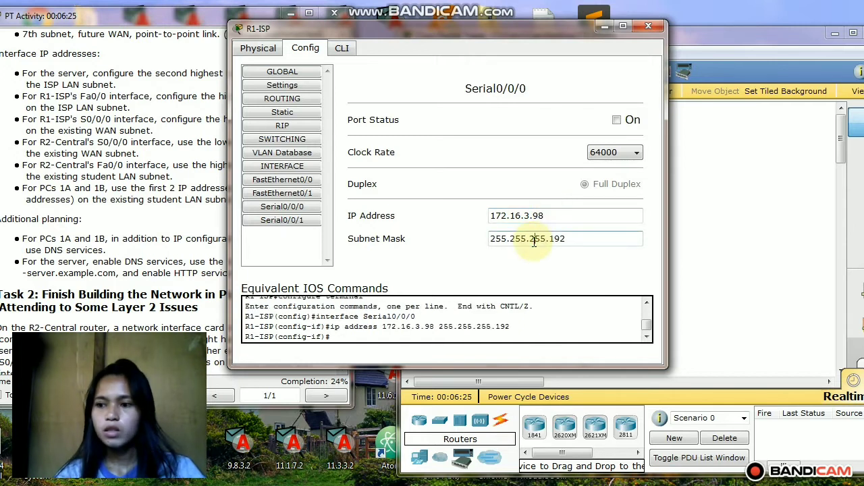
left_click(589, 238)
key("BackSpace")
key("BackSpace")
key("BackSpace")
type("252")
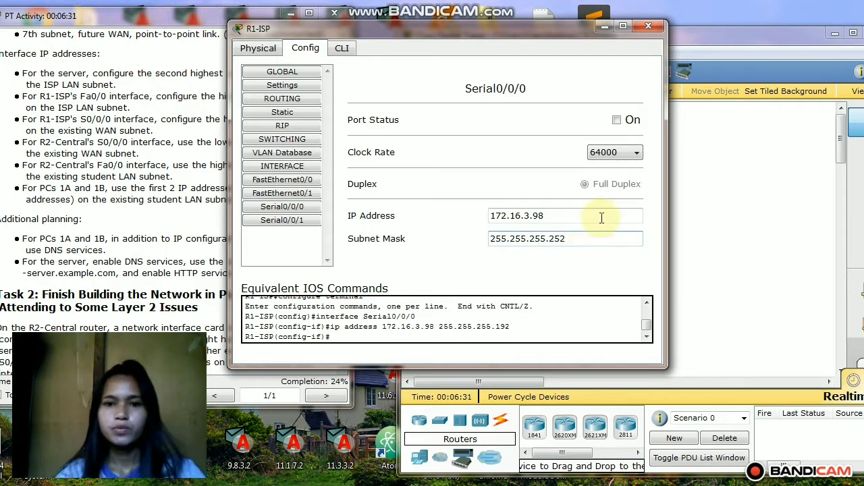
left_click(617, 119)
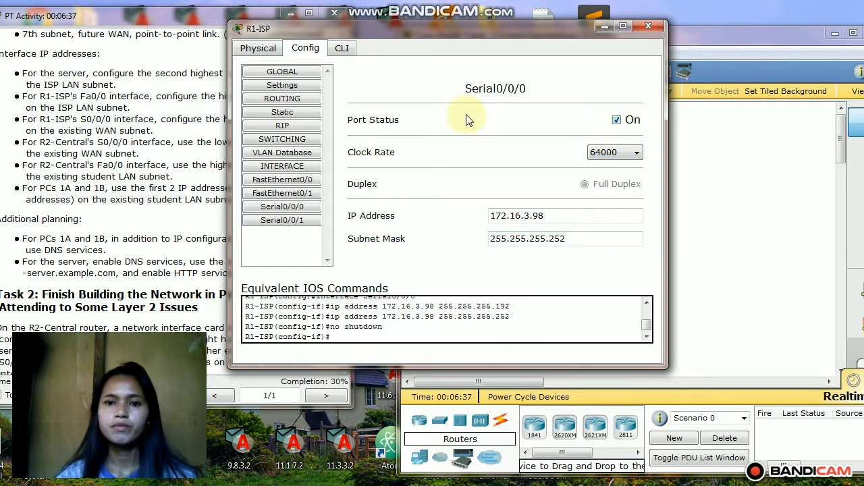
Step: Save R1-ISP's configuration to NVRAM and close the router's configuration window
left_click(294, 87)
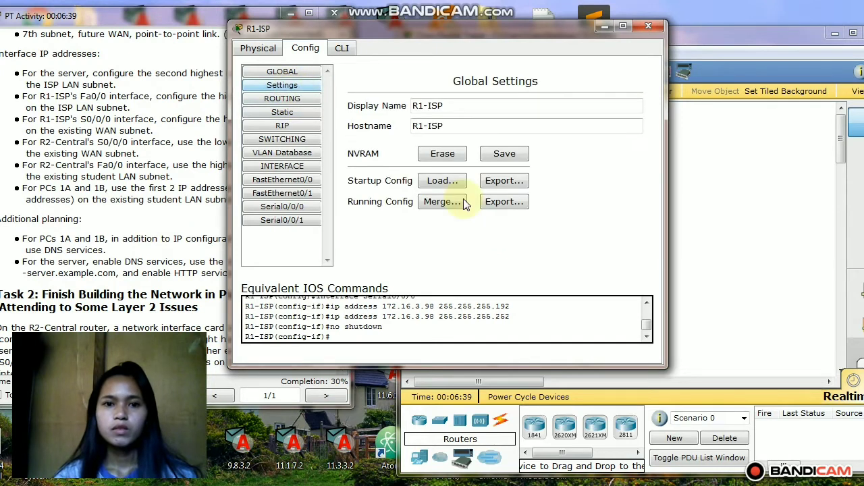
left_click(503, 154)
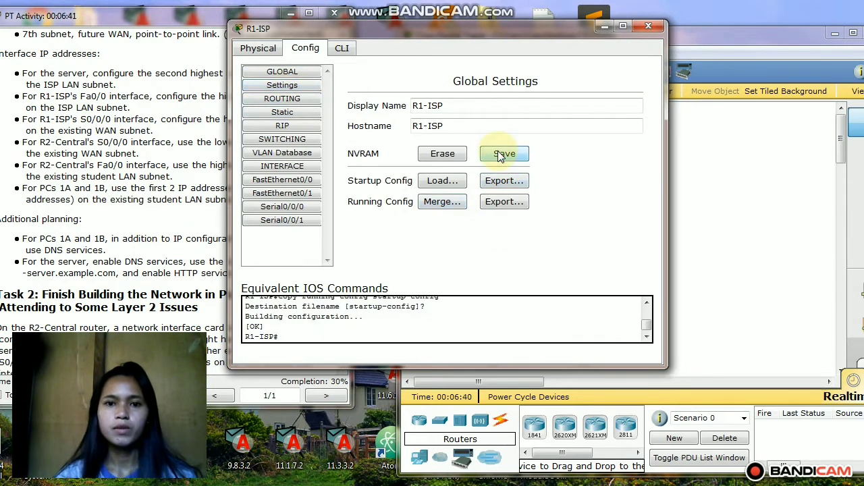
left_click(651, 25)
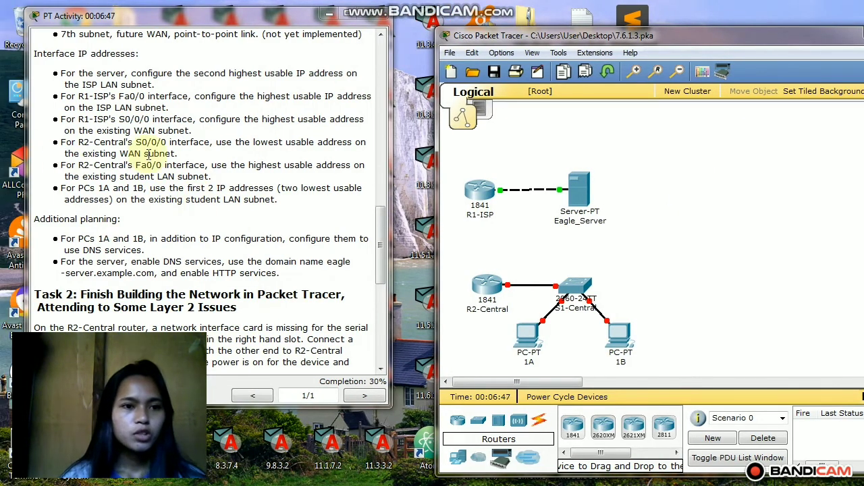
Step: Assign the IP address 172.16.1.254 to R2-Central's FastEthernet0/0 interface
left_click_drag(146, 154, 159, 154)
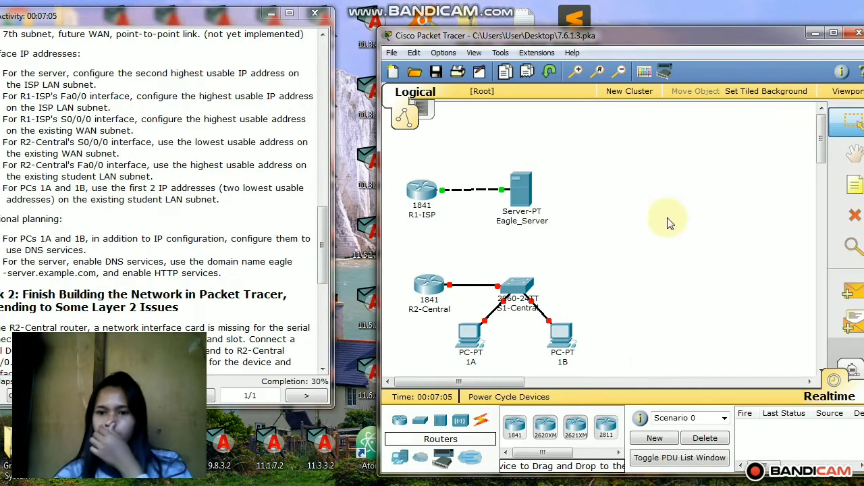
left_click(429, 286)
left_click_drag(256, 101, 541, 22)
left_click(368, 62)
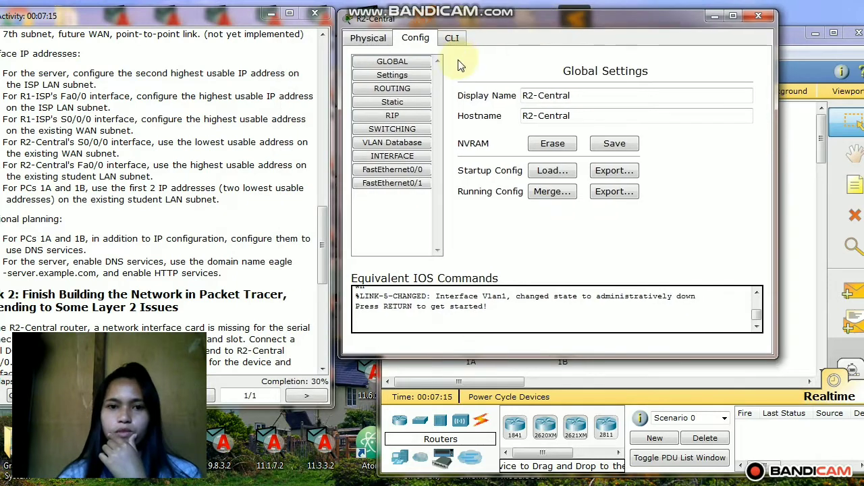
left_click(395, 169)
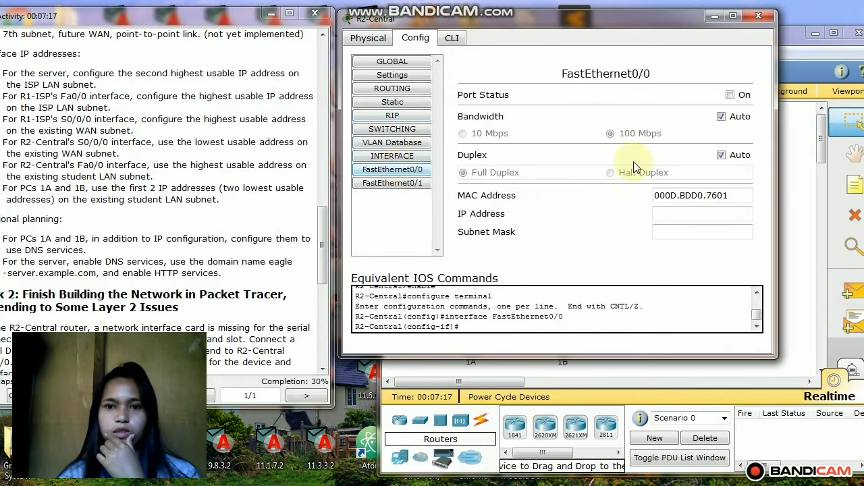
left_click(668, 214)
type("172.16.3.")
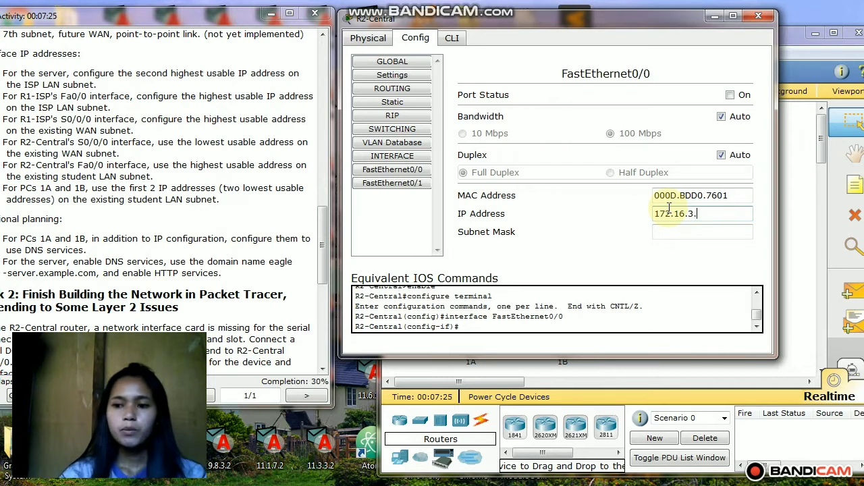
key("BackSpace")
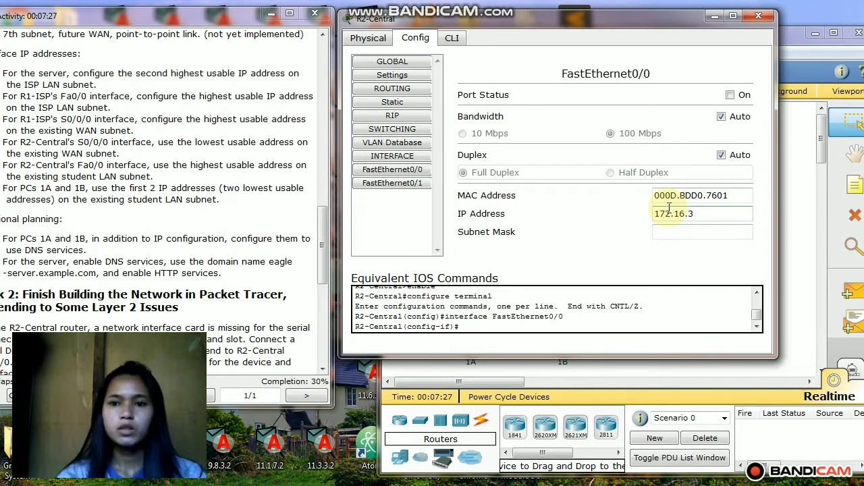
type("1.254")
Step: Set the subnet mask of R2-Central's FastEthernet0/0 interface to 255.255.254.0
left_click(667, 231)
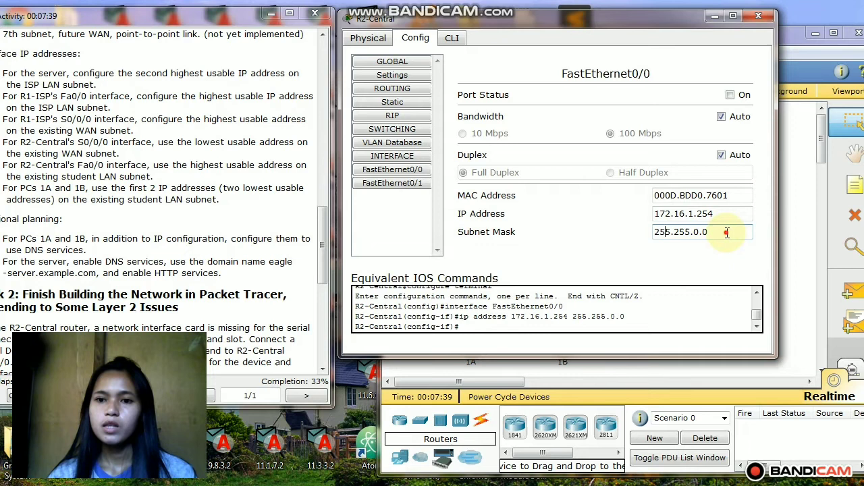
key("BackSpace")
key("BackSpace")
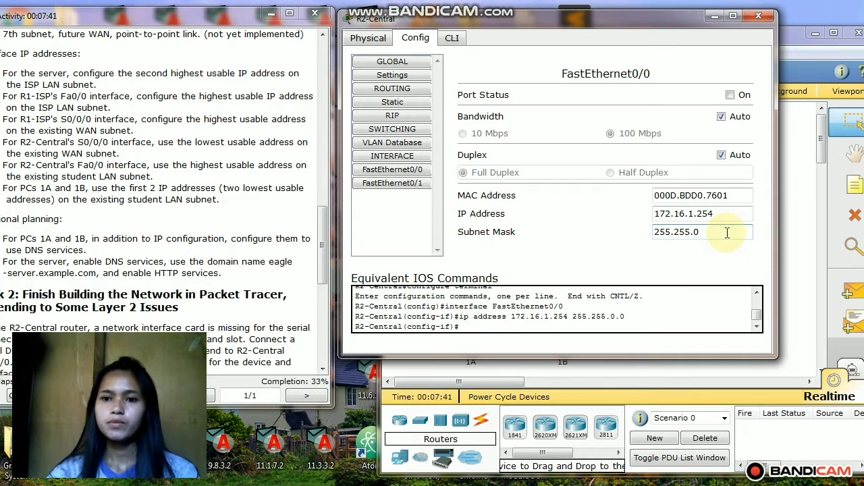
key("BackSpace")
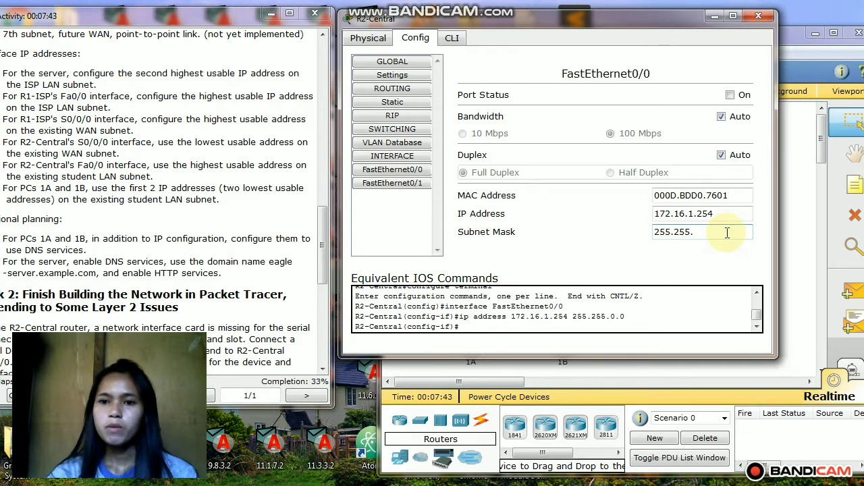
type("254")
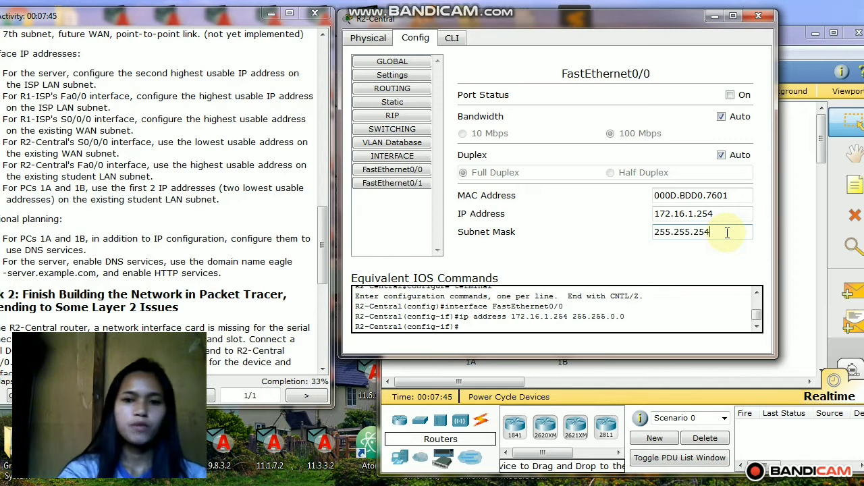
type(".0")
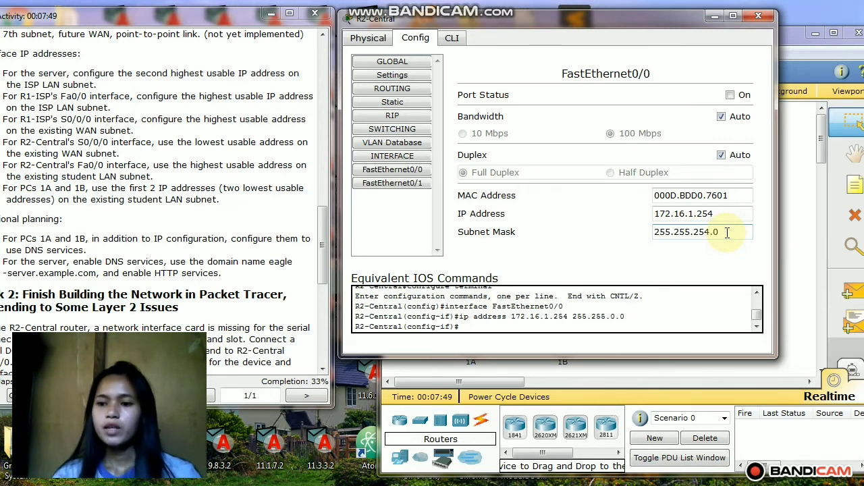
Step: Turn on R2-Central's FastEthernet0/0 port and save the router's configuration to NVRAM
left_click(732, 95)
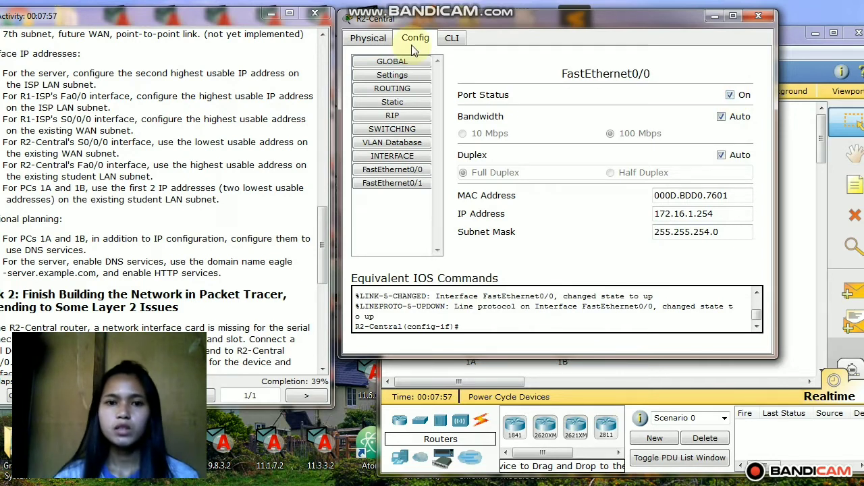
left_click(401, 79)
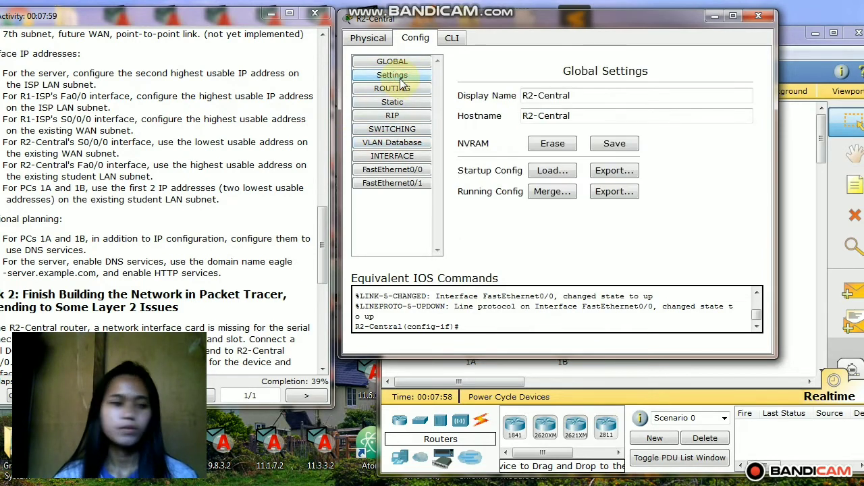
left_click(607, 147)
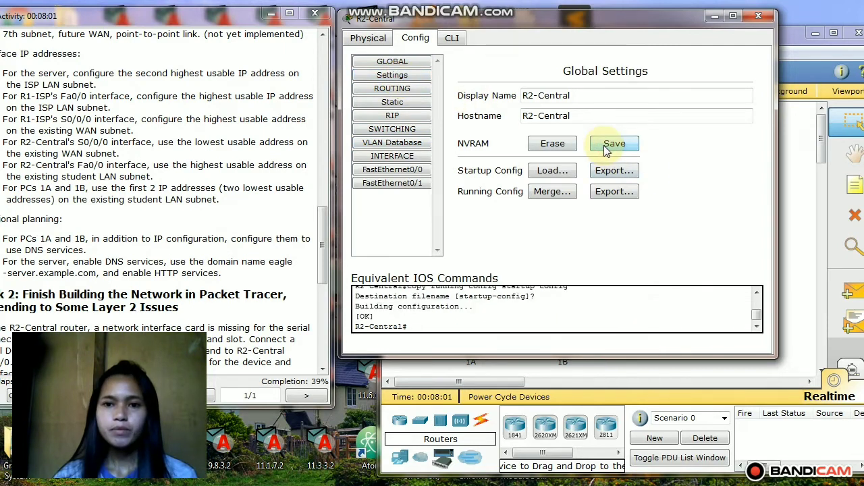
left_click(761, 15)
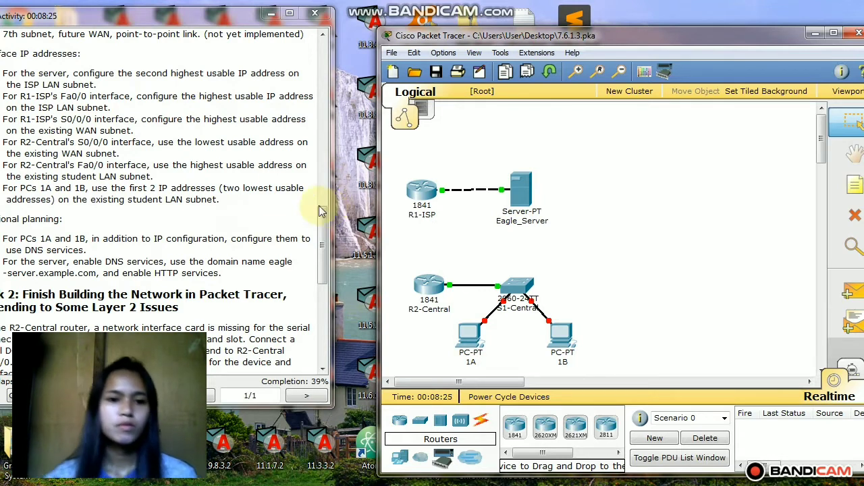
Step: Check the Task 2 instructions and open R2-Central's physical device view with its module list
left_click_drag(327, 237, 330, 264)
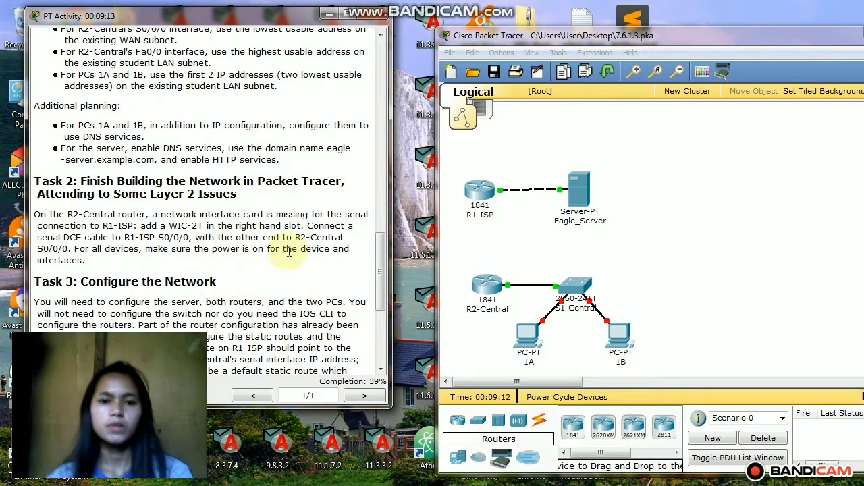
left_click(494, 289)
left_click_drag(370, 110, 617, 106)
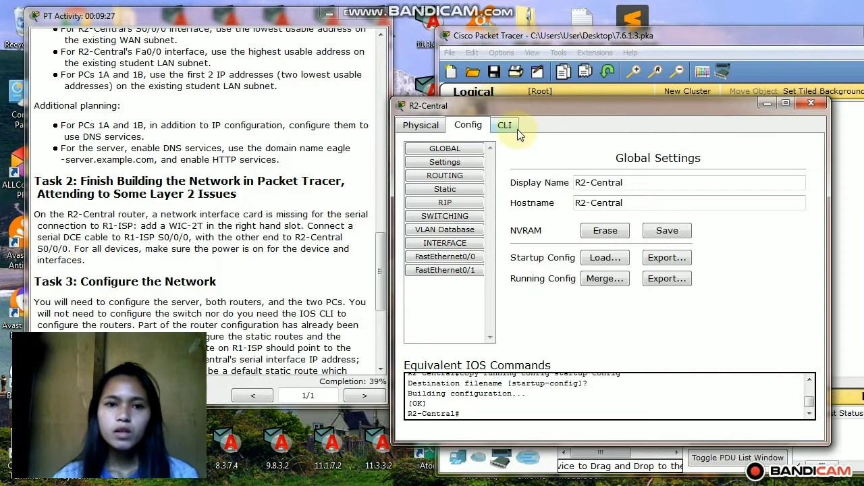
left_click(418, 129)
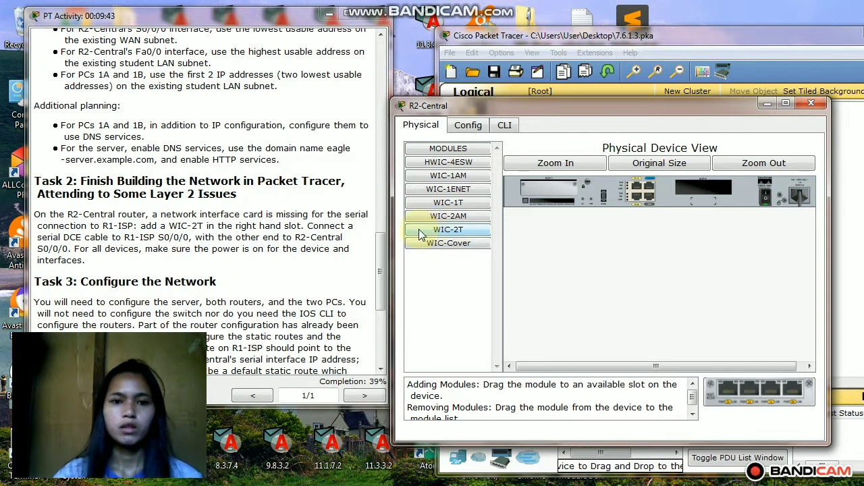
Step: Try to add a WIC-2T module to R2-Central's empty right-hand slot while the router is powered on
left_click_drag(422, 230, 688, 197)
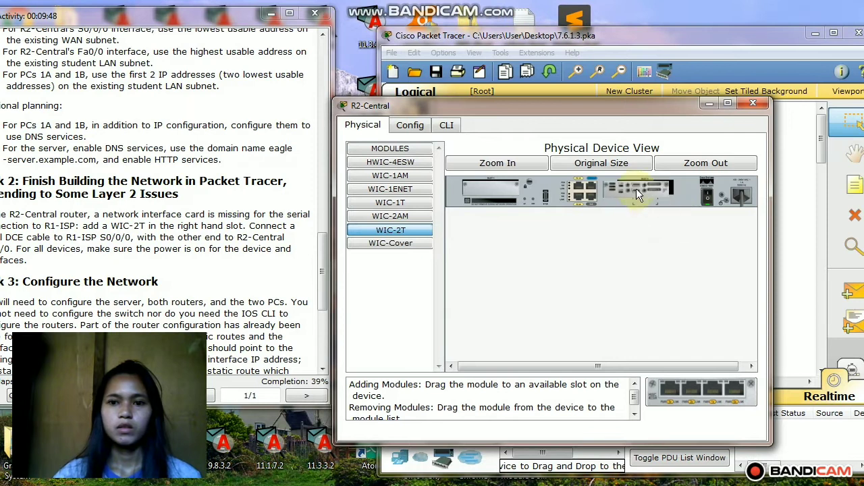
left_click_drag(636, 188, 641, 189)
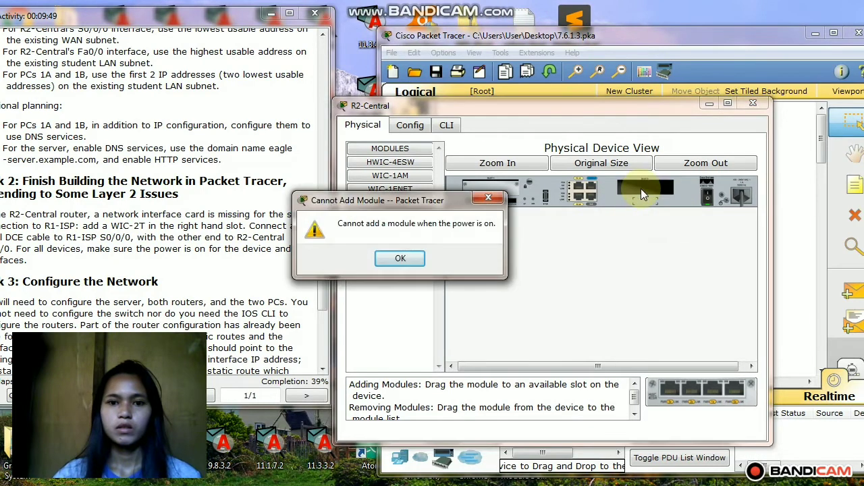
left_click(399, 259)
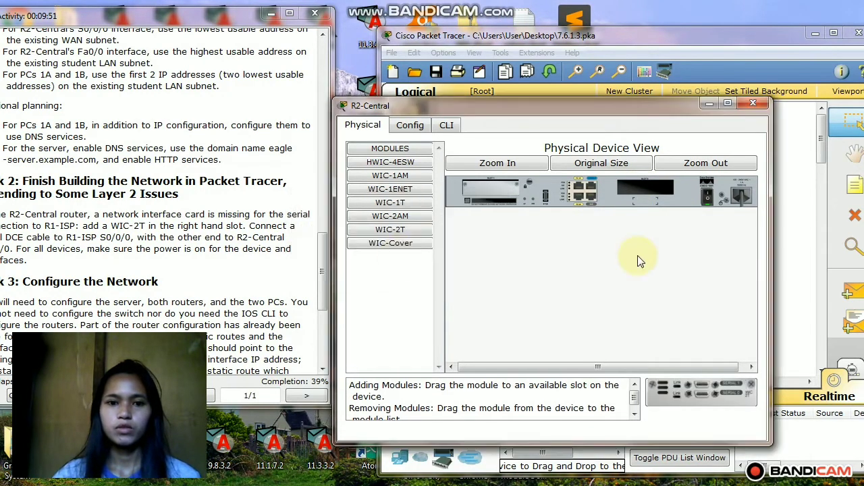
Step: Install a WIC-2T module in R2-Central's right-hand slot with the power off, and switch the router back on
left_click(708, 198)
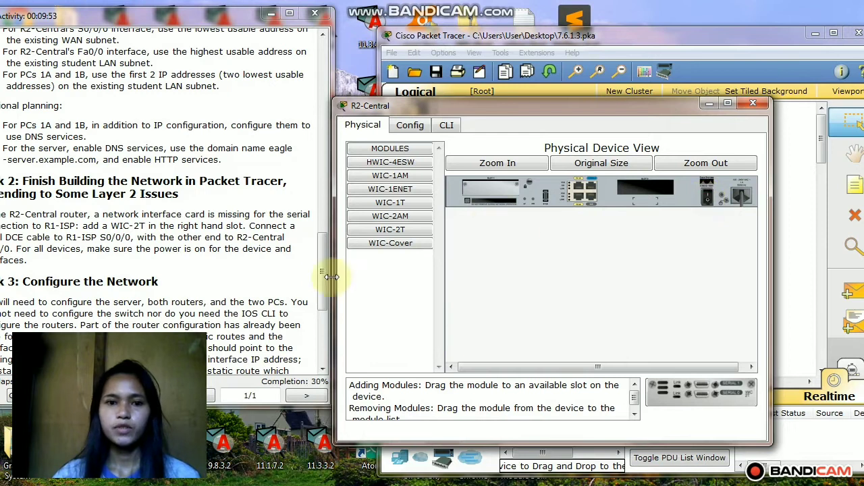
left_click_drag(366, 230, 651, 189)
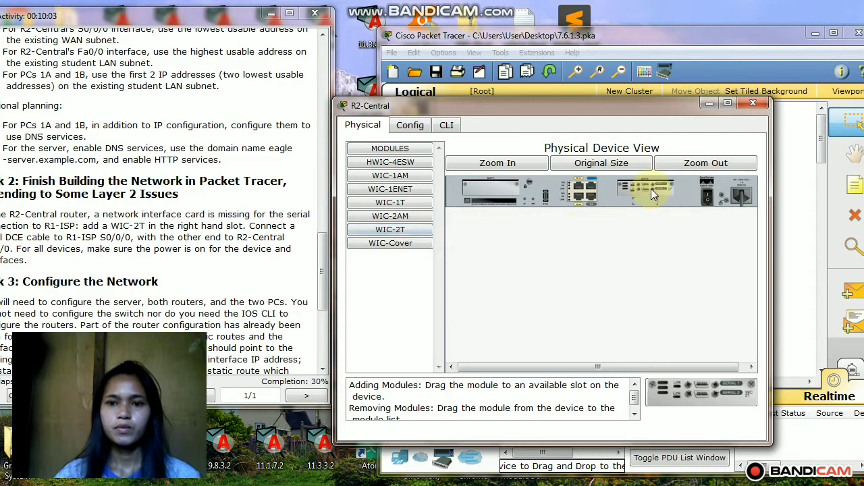
left_click(706, 197)
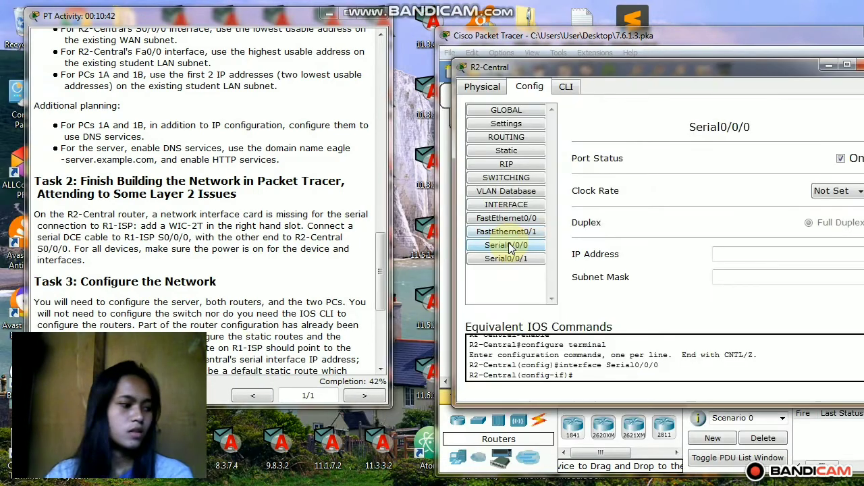
Step: Assign the IP address 172.16.3.97 to R2-Central's Serial0/0/0 interface
left_click(508, 246)
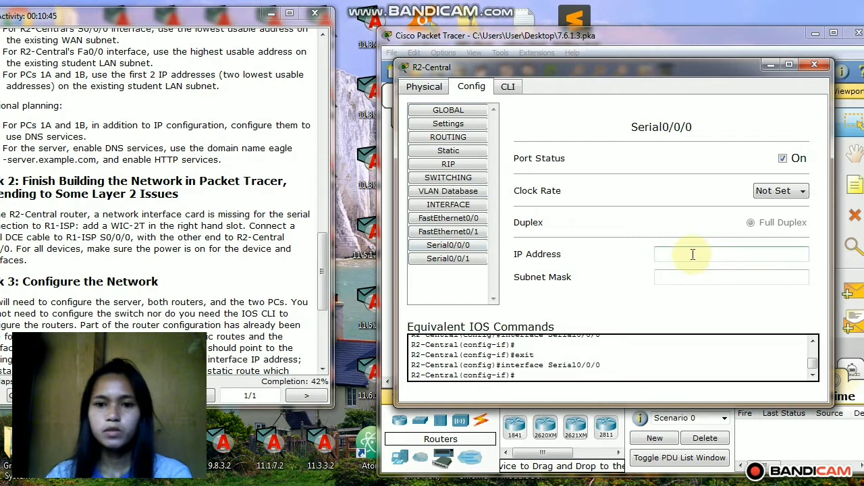
left_click(693, 254)
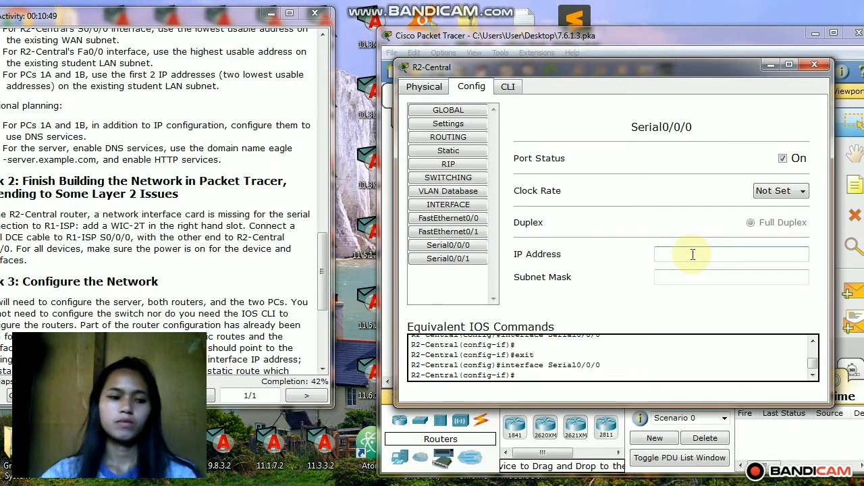
type("172.16")
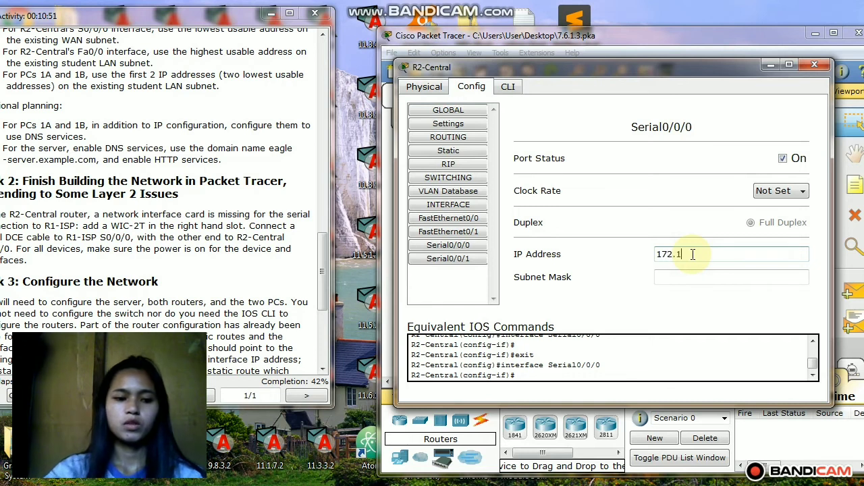
type(".3")
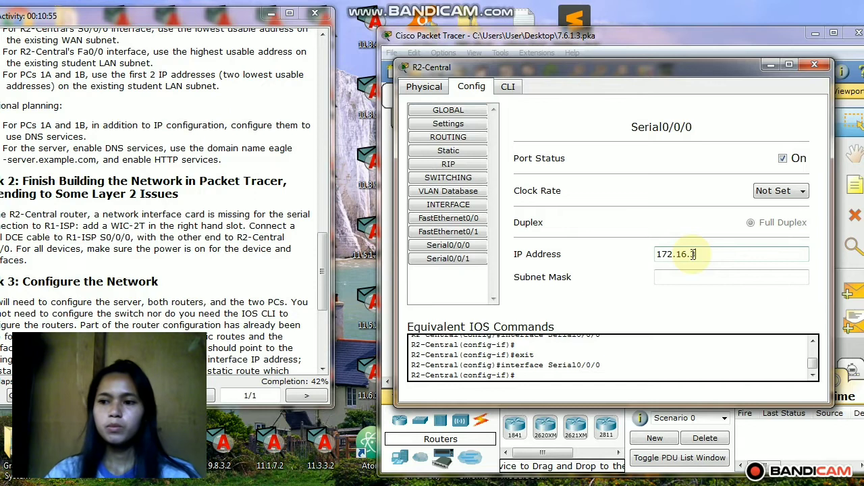
type(".97")
Step: Set the subnet mask of R2-Central's Serial0/0/0 interface to 255.255.255.252
left_click(688, 277)
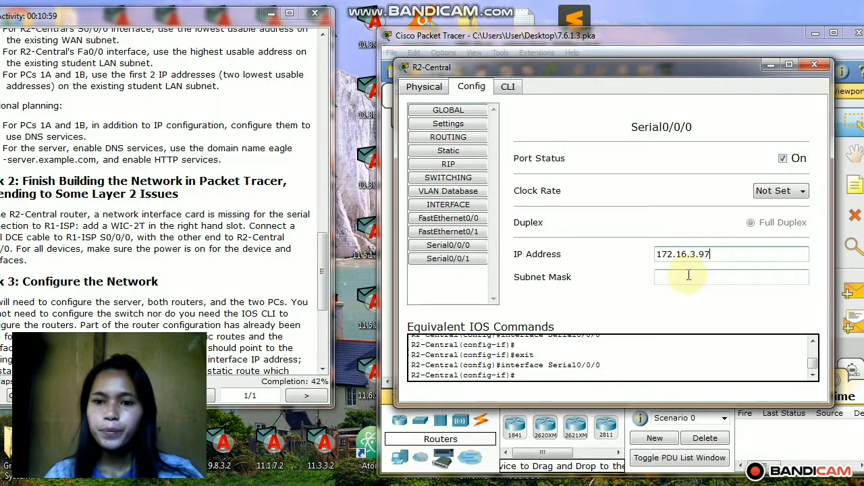
type("255.255.254.0")
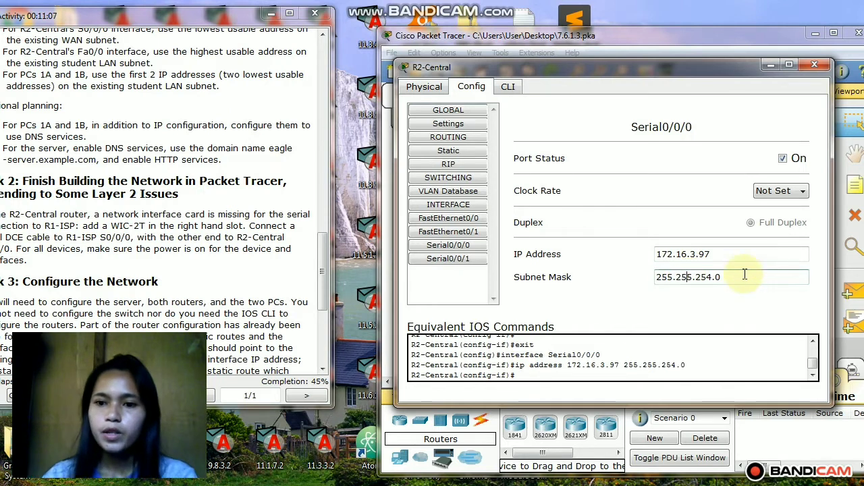
key("BackSpace")
key("BackSpace")
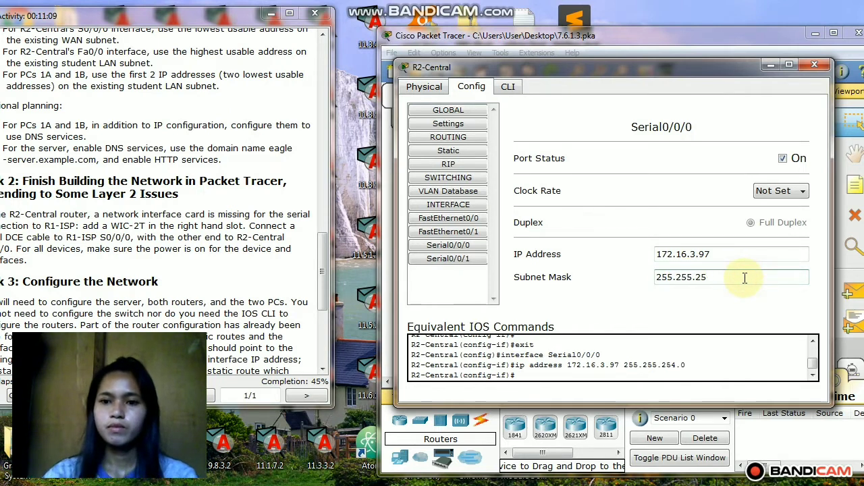
type("5")
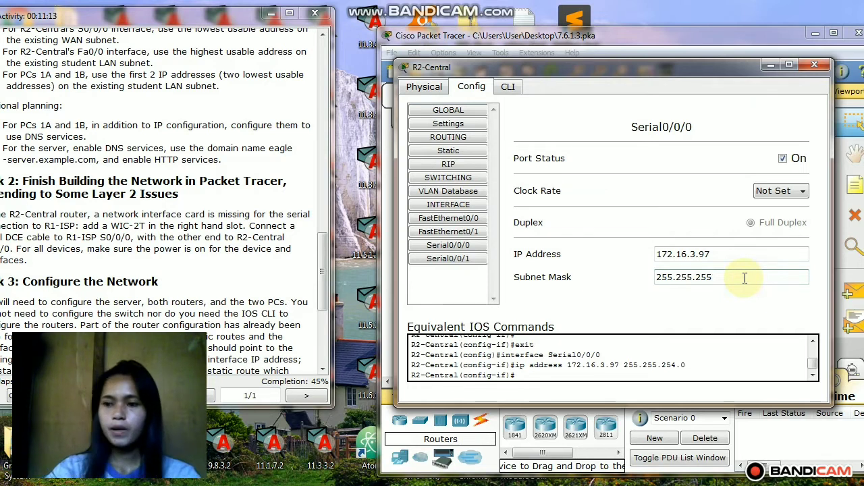
type(".252")
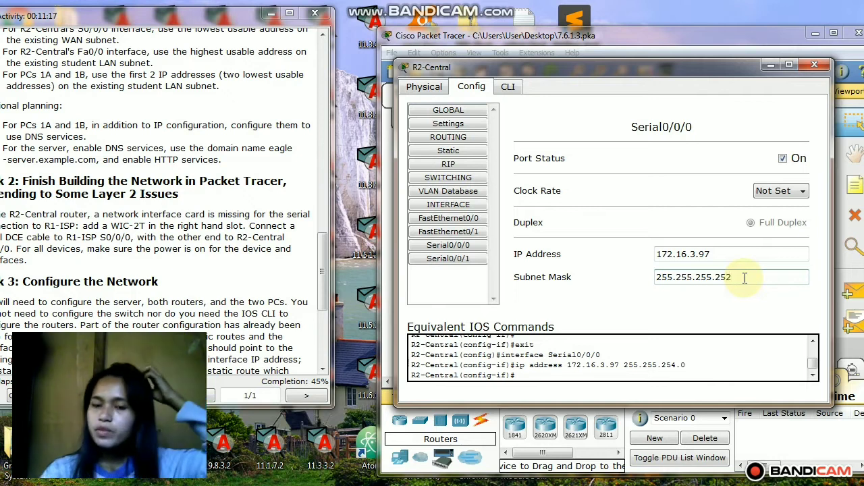
Step: Set the clock rate of R2-Central's Serial0/0/0 interface to 64000
left_click(781, 192)
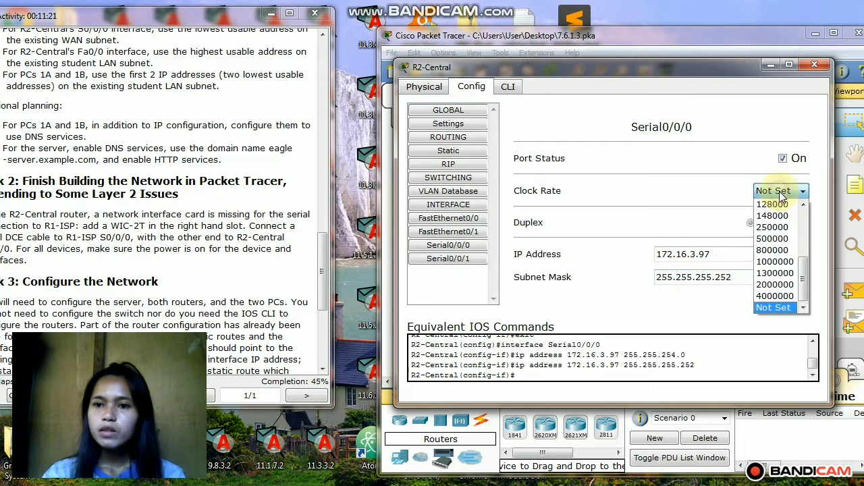
left_click(804, 233)
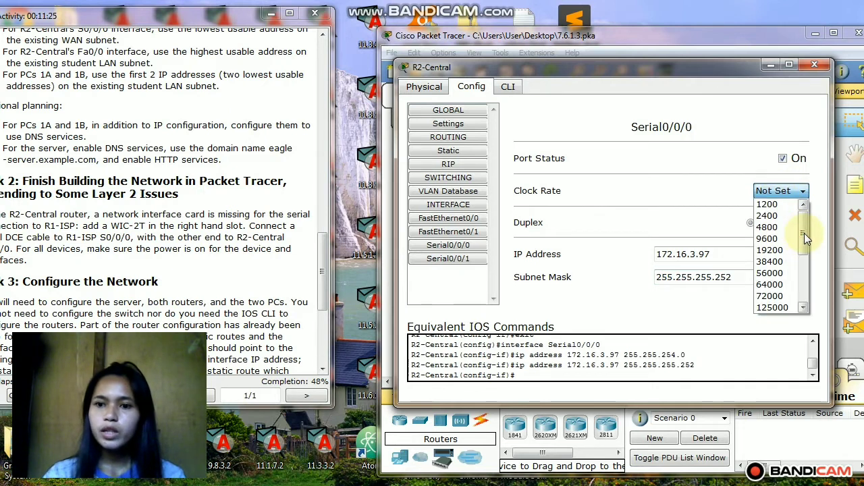
left_click(772, 285)
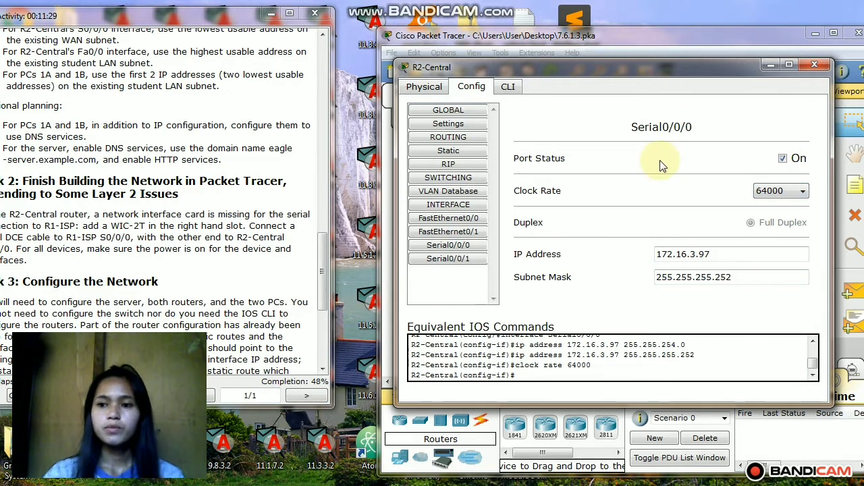
Step: Save R2-Central's running configuration to NVRAM and close the router's window
left_click(440, 124)
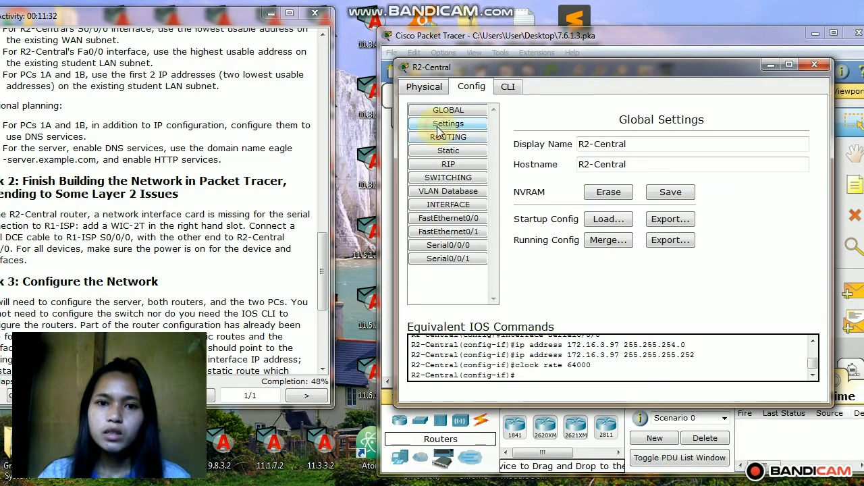
left_click(668, 195)
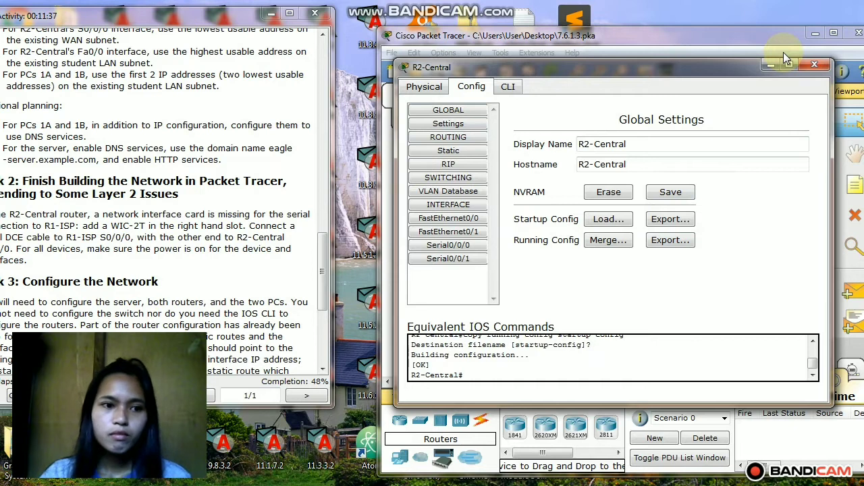
left_click(817, 66)
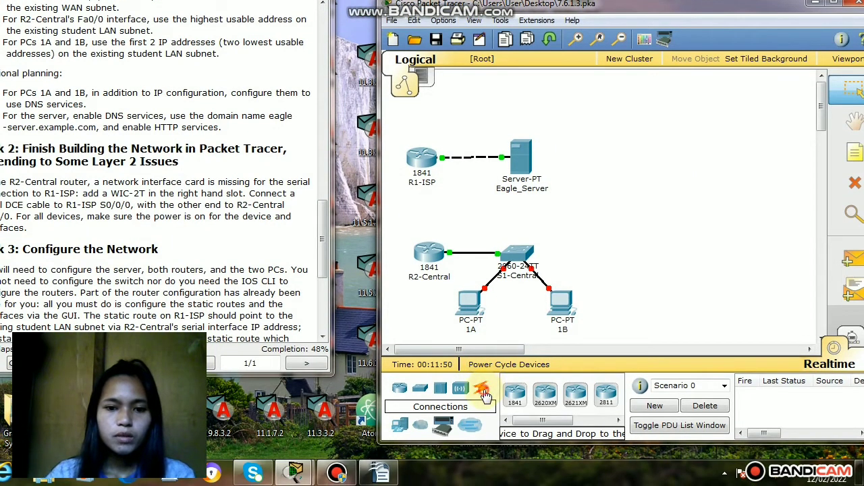
Step: Connect a Serial DCE cable from R1-ISP's Serial0/0/0 port to R2-Central's Serial0/0/0 port
left_click(483, 391)
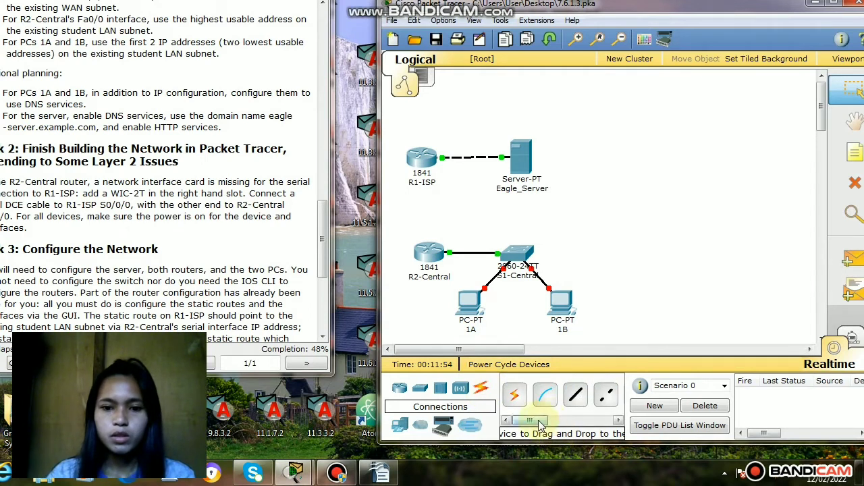
left_click_drag(537, 421, 577, 420)
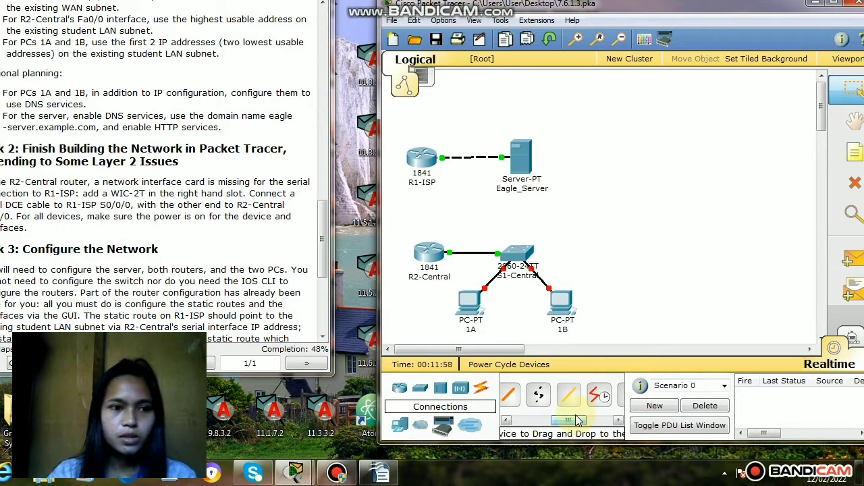
left_click(565, 421)
left_click_drag(565, 423, 577, 420)
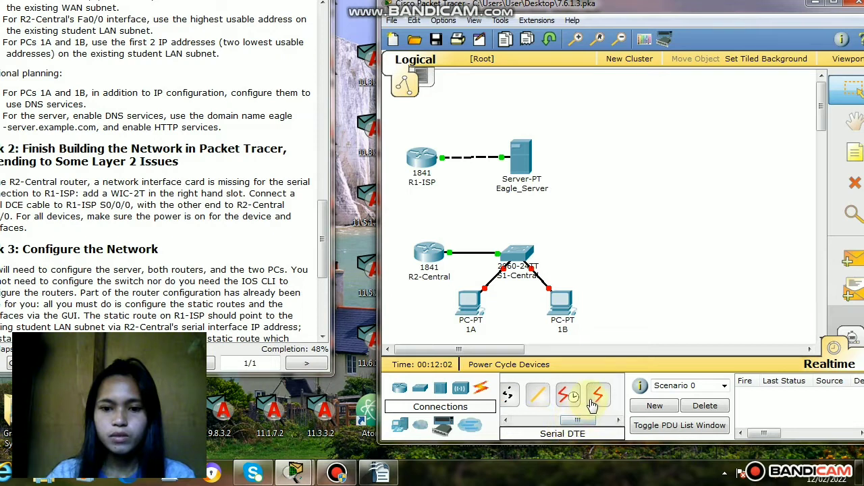
left_click(572, 403)
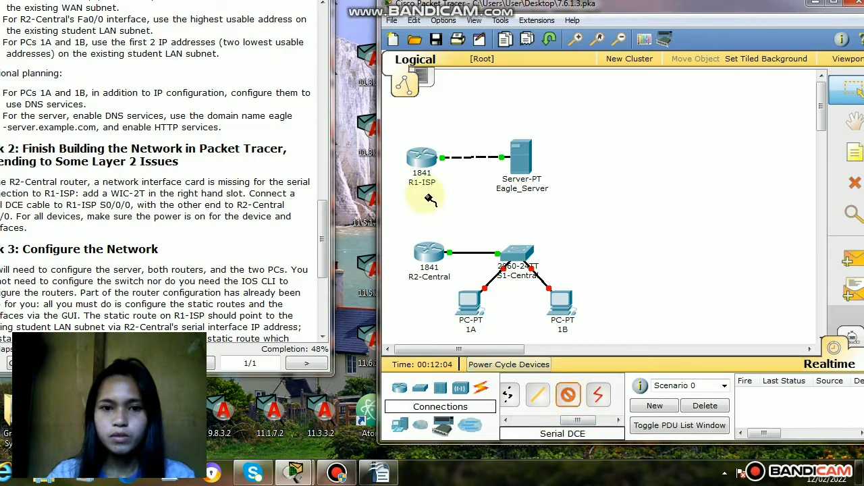
left_click(423, 160)
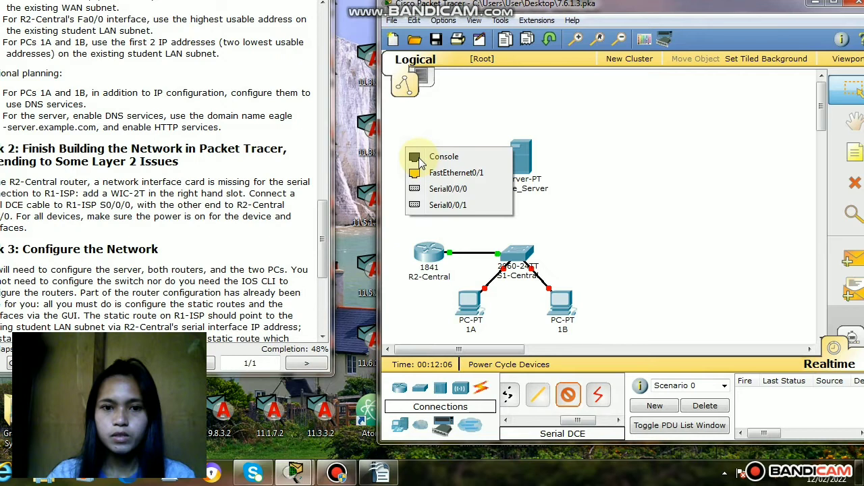
left_click(440, 190)
left_click(428, 255)
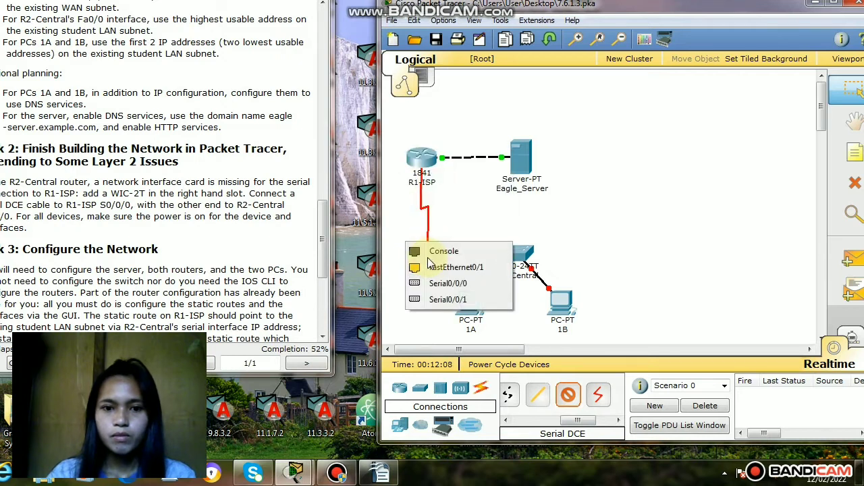
left_click(437, 285)
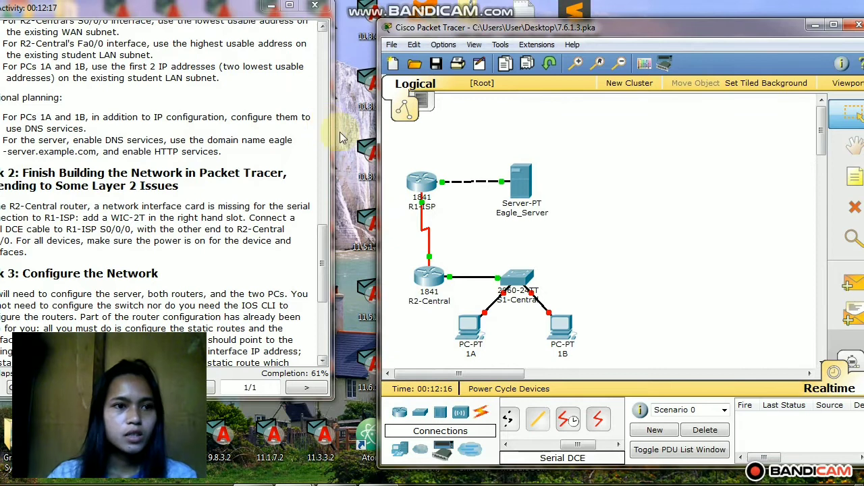
Step: Set the static default gateway of PC 1A to 172.16.1.254 in its global settings
left_click_drag(322, 242, 323, 240)
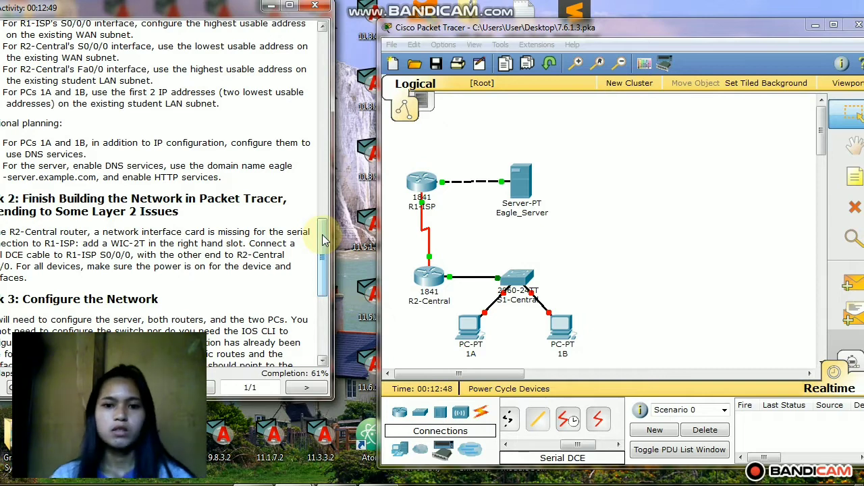
left_click(469, 217)
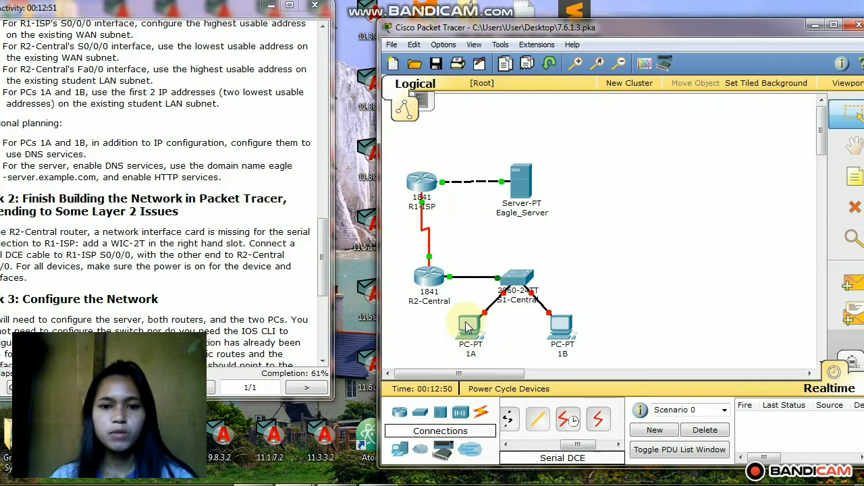
left_click(470, 327)
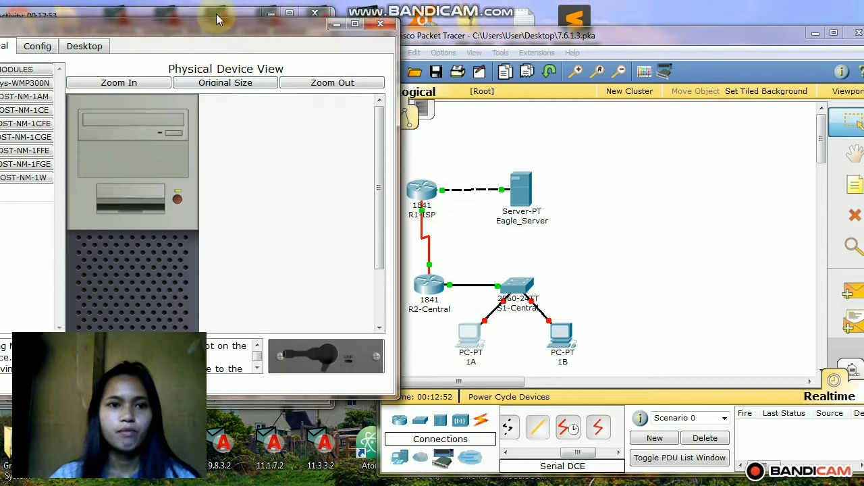
left_click_drag(168, 15, 576, 29)
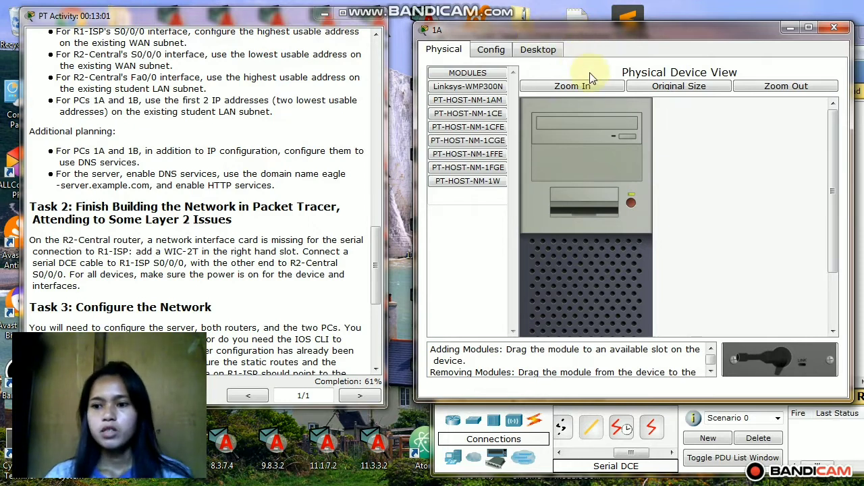
left_click(500, 49)
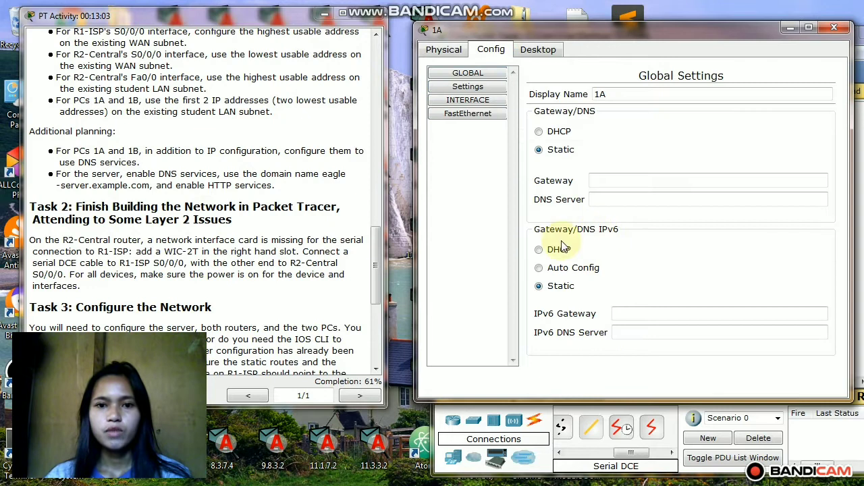
left_click(618, 182)
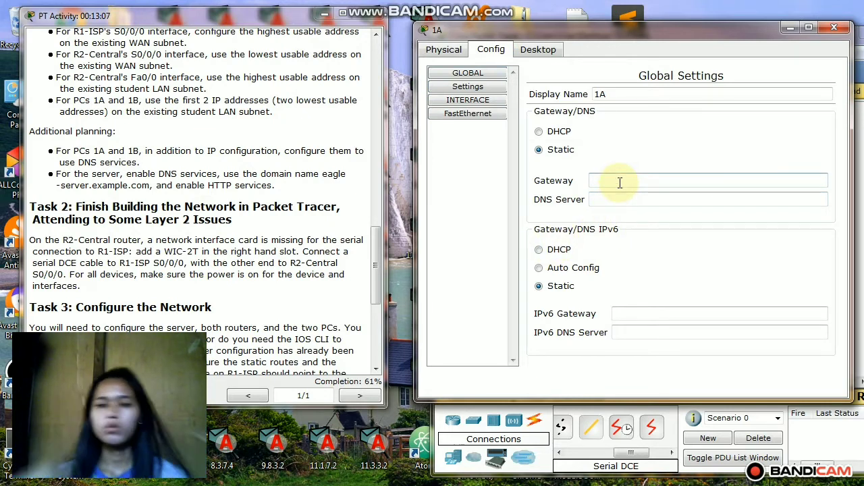
type("172.16")
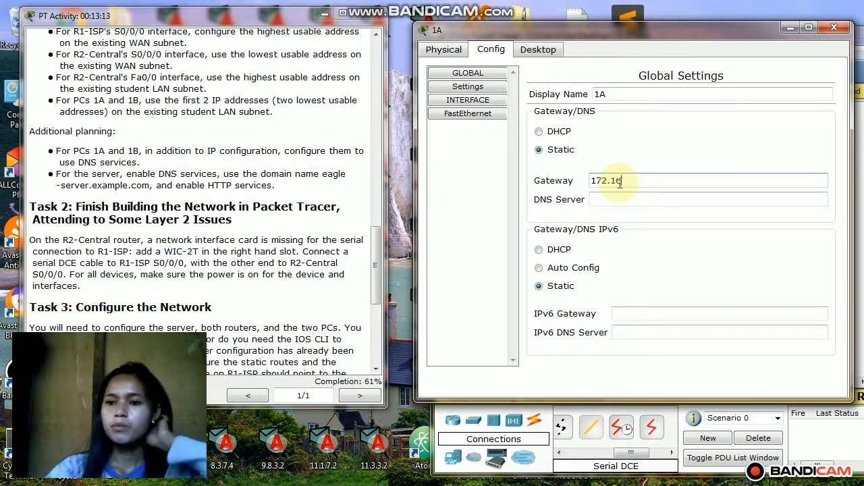
type(".1")
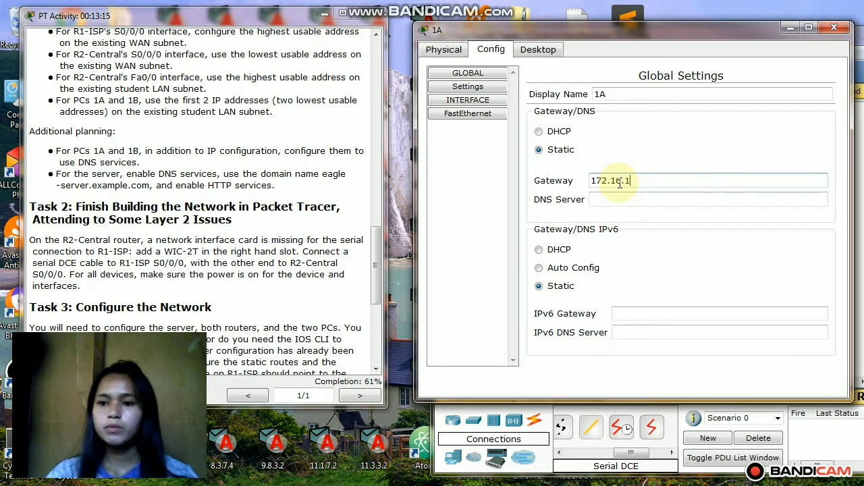
type(".2")
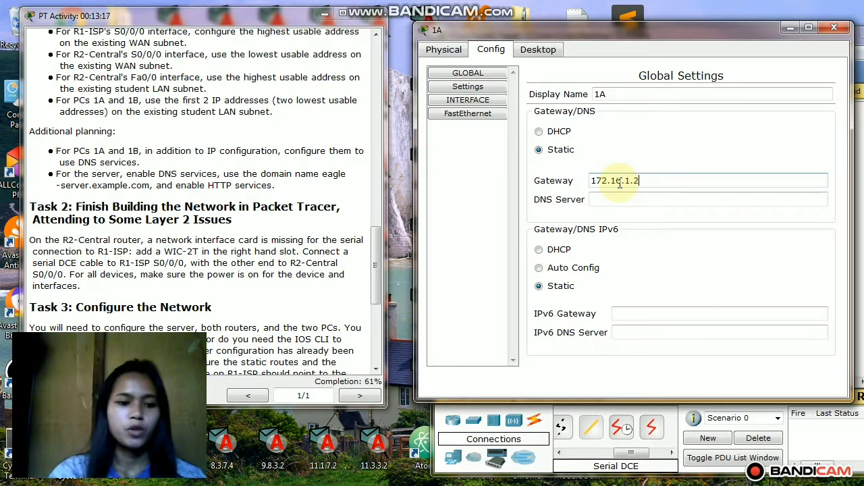
type("54")
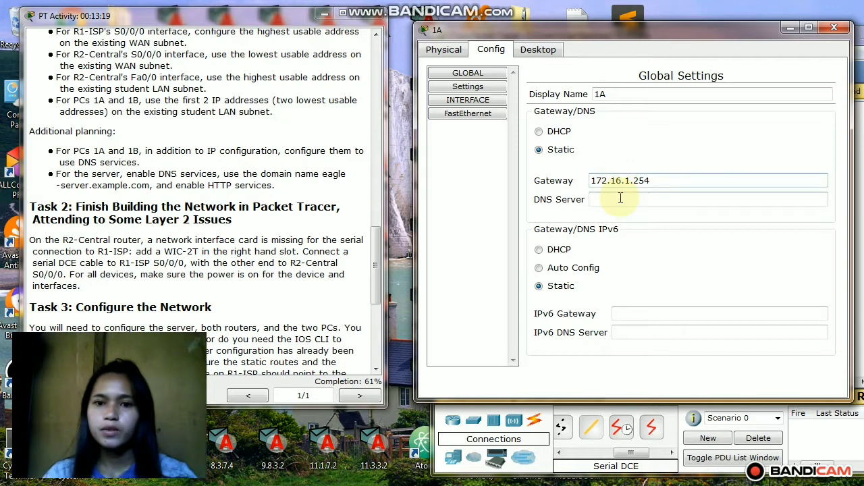
Step: Set the DNS server of PC 1A to 172.16.3.61
left_click(619, 200)
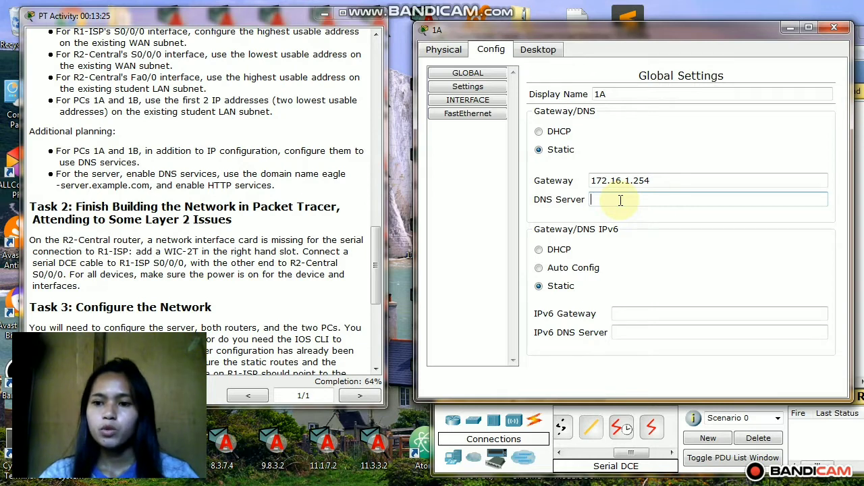
type("17")
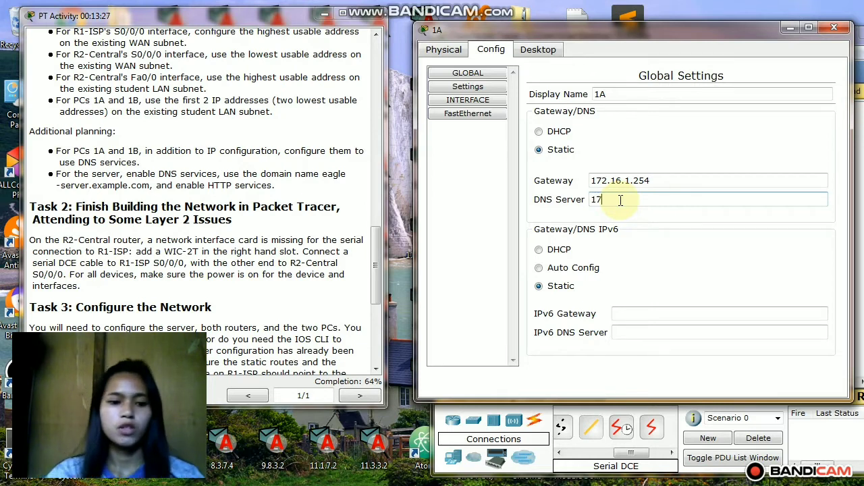
type("2.16")
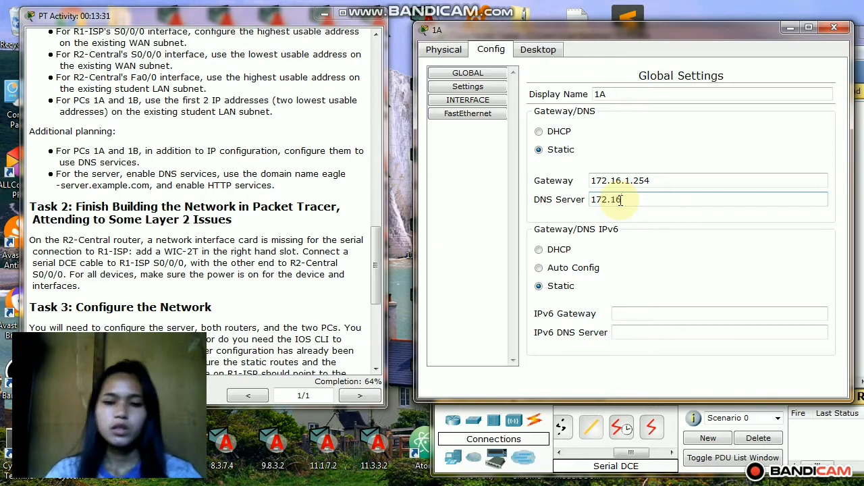
type(".3.")
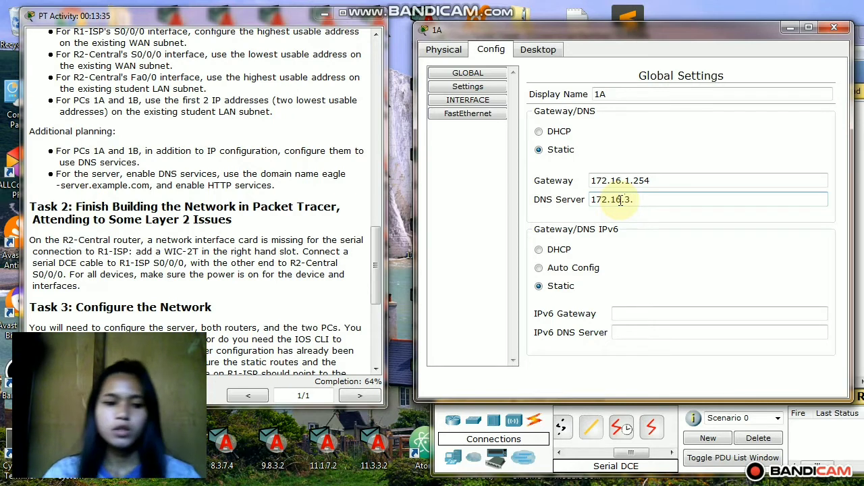
type("61")
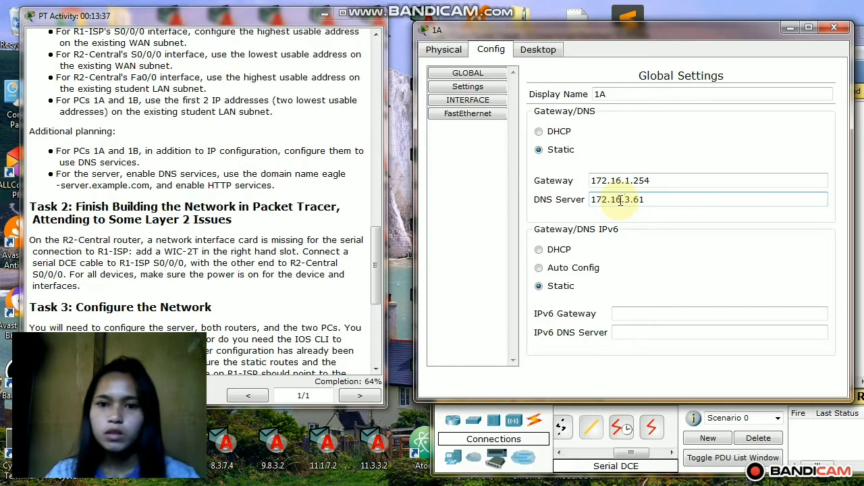
Step: Assign the static IP address 172.16.0.1 to PC 1A's FastEthernet interface
left_click(476, 118)
left_click(654, 230)
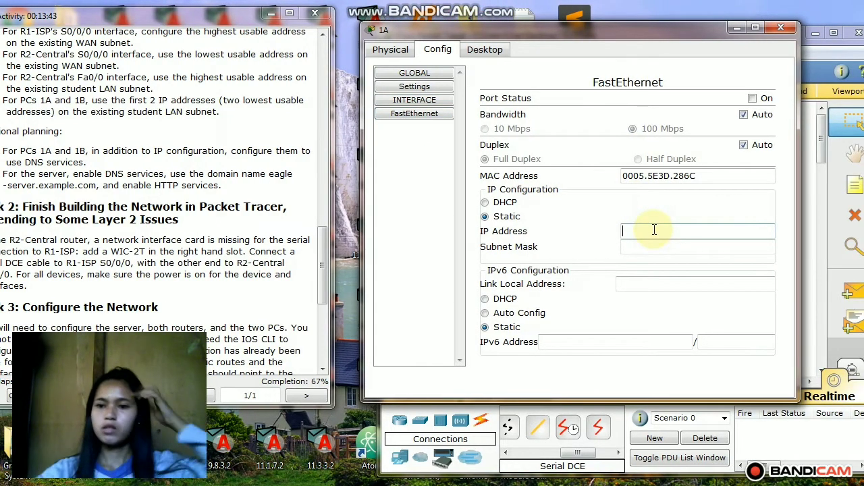
type("172.16")
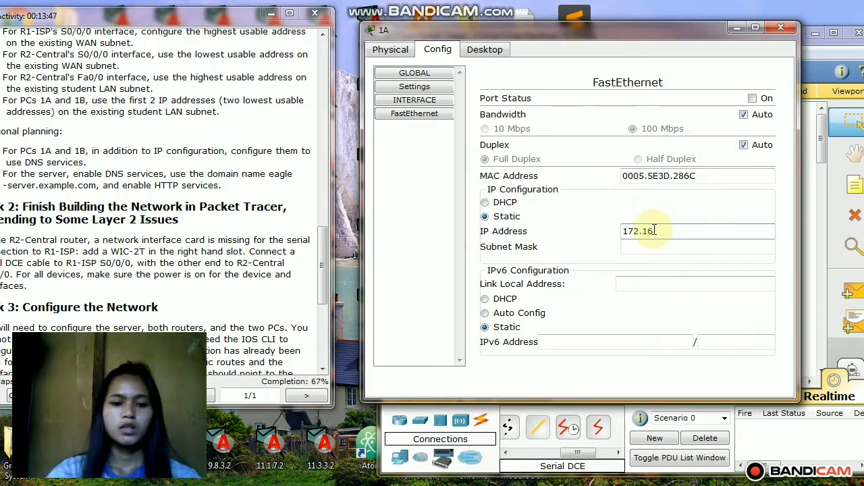
type(".3")
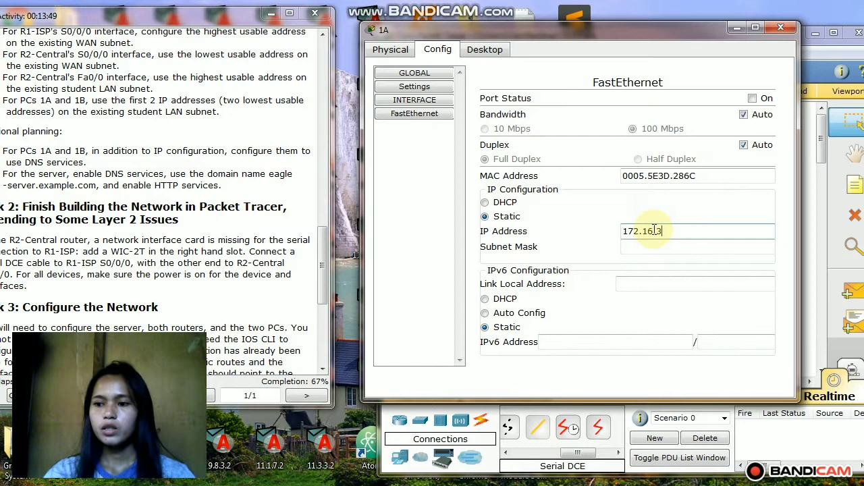
key("BackSpace")
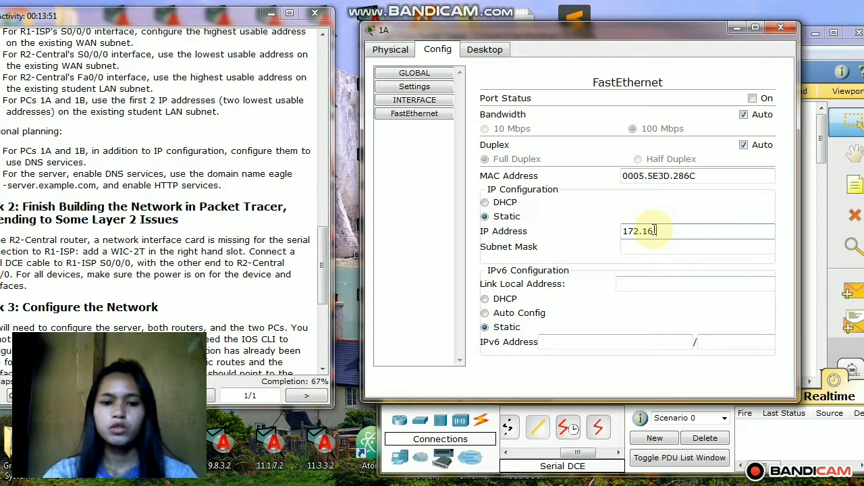
type("0.1")
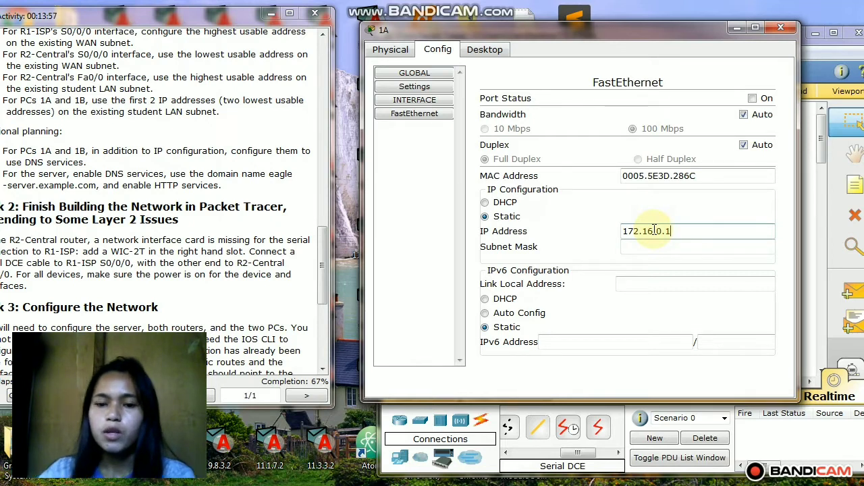
Step: Set PC 1A's FastEthernet subnet mask to 255.255.254.0 and turn its port on
left_click(658, 246)
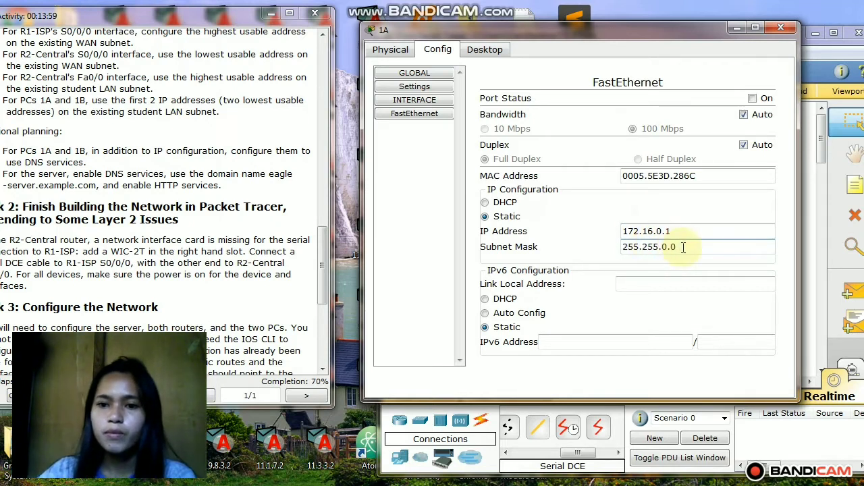
key("BackSpace")
key("BackSpace")
key("BackSpace")
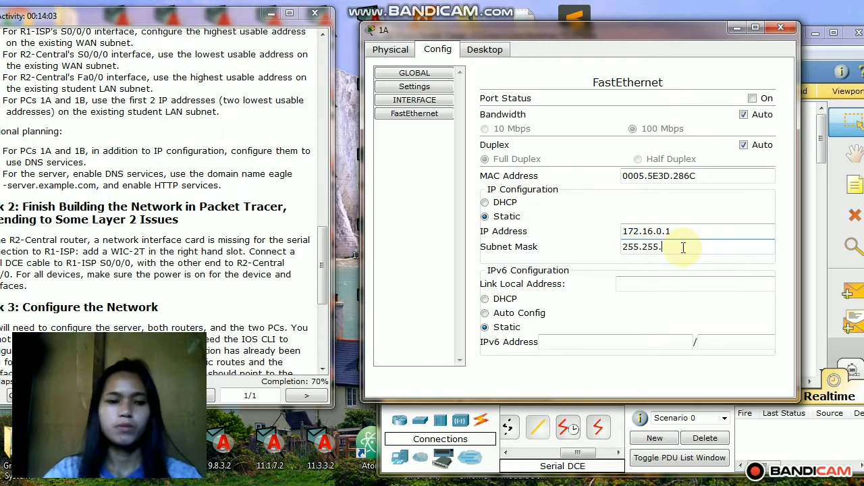
type("254.0")
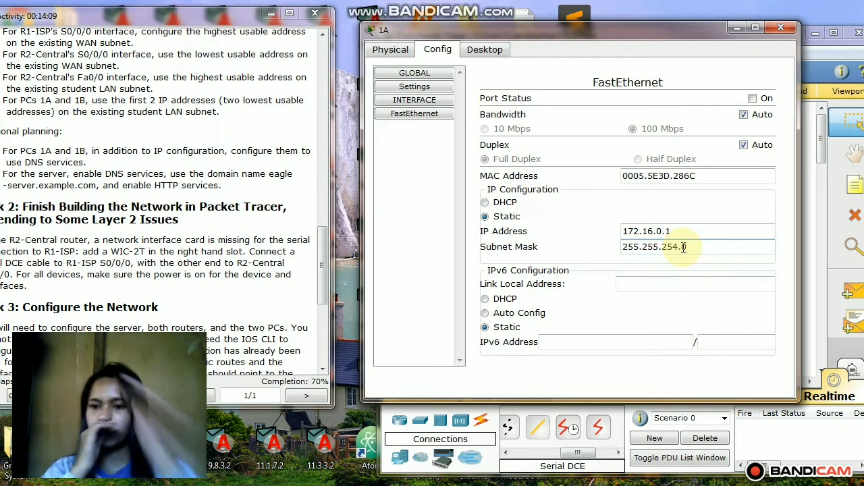
left_click(753, 99)
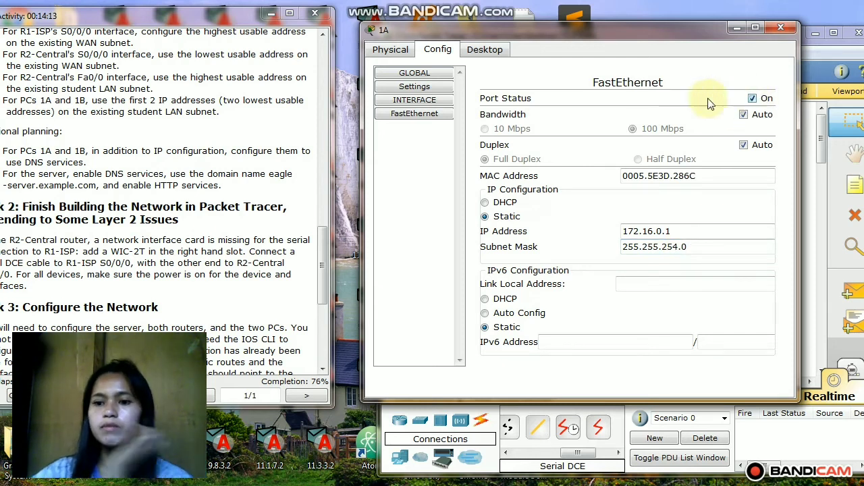
left_click(781, 31)
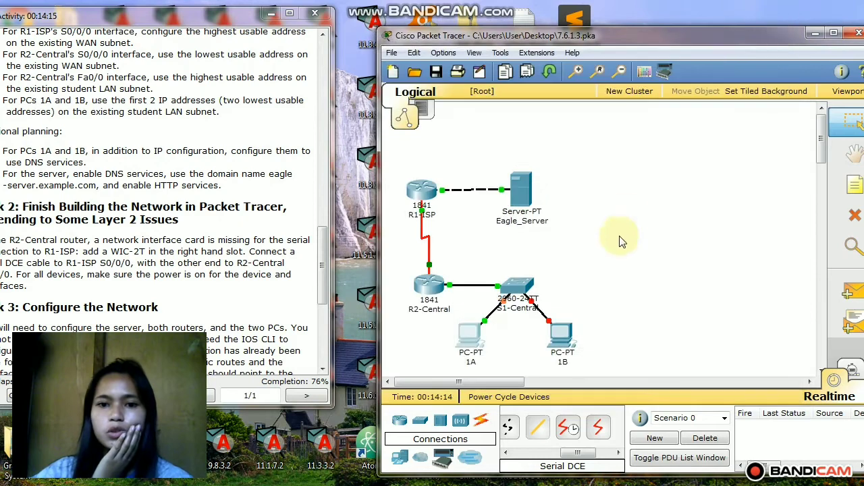
Step: Set the static default gateway of PC 1B to 172.16.1.254 in its global settings
left_click(557, 339)
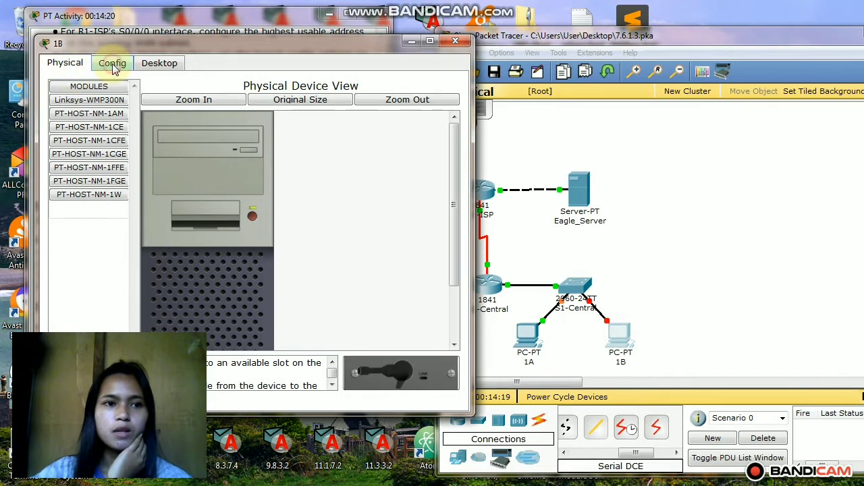
left_click(54, 62)
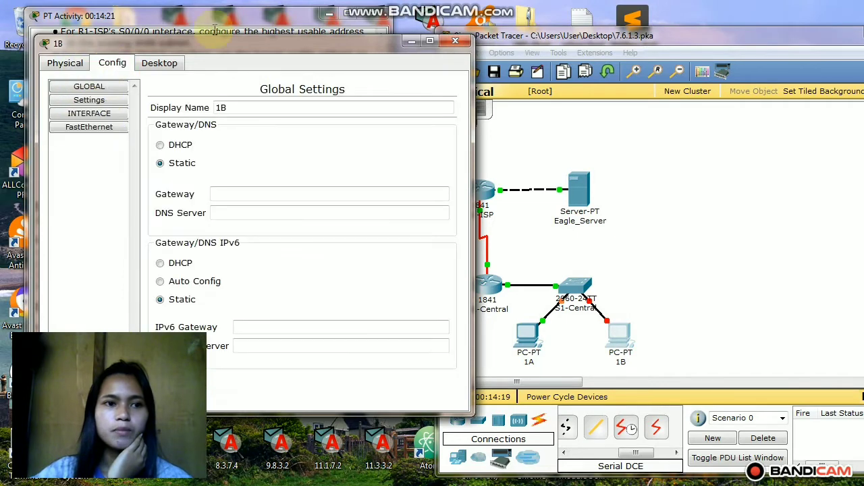
left_click_drag(202, 42, 564, 38)
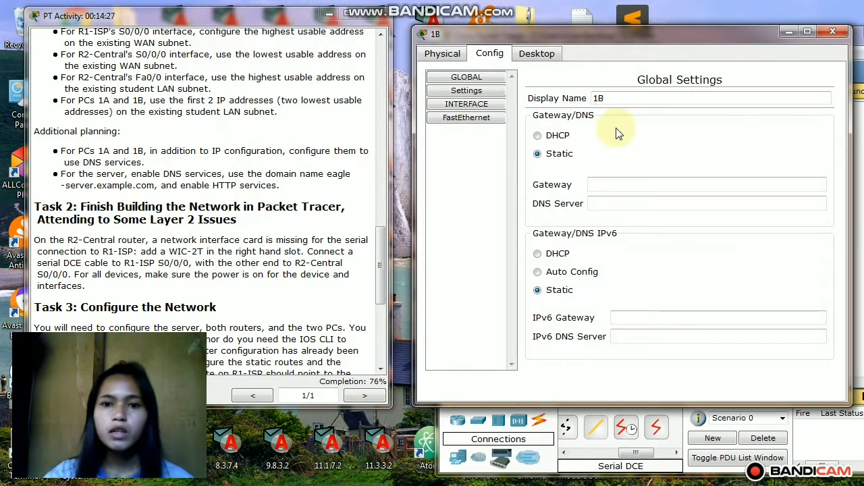
left_click(610, 187)
type("172.16")
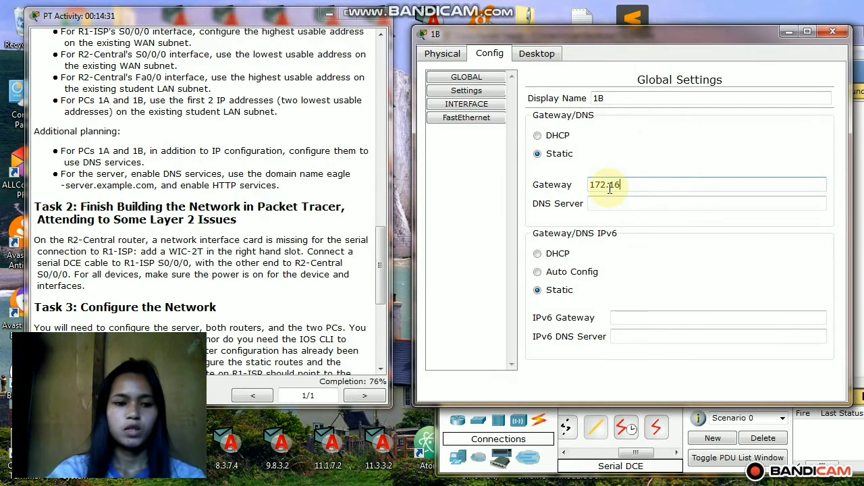
type(".1")
type(".254")
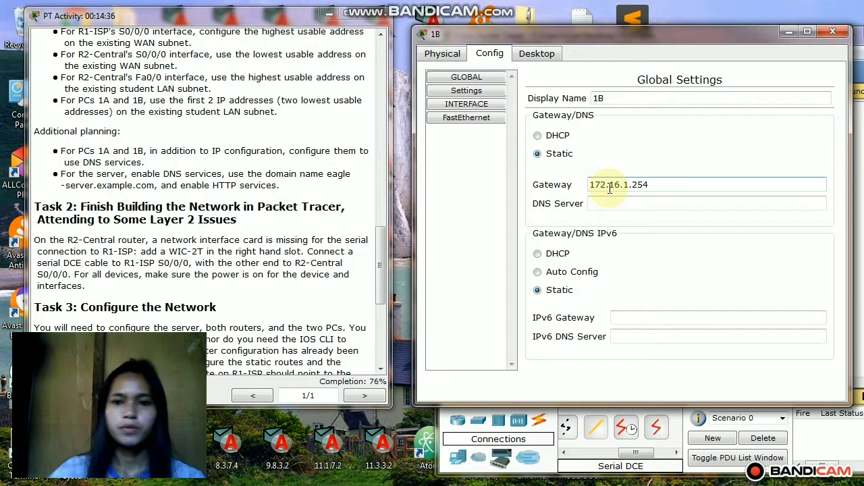
Step: Set the DNS server of PC 1B to 172.16.3.61
left_click(610, 202)
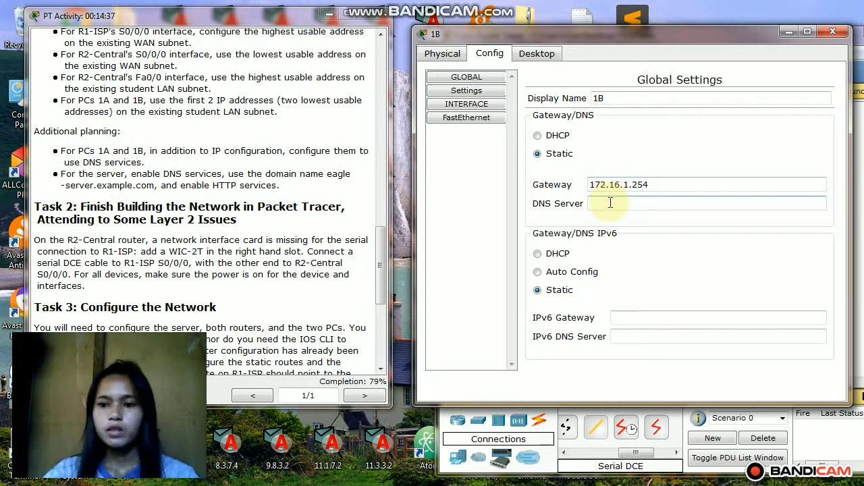
type("172.16")
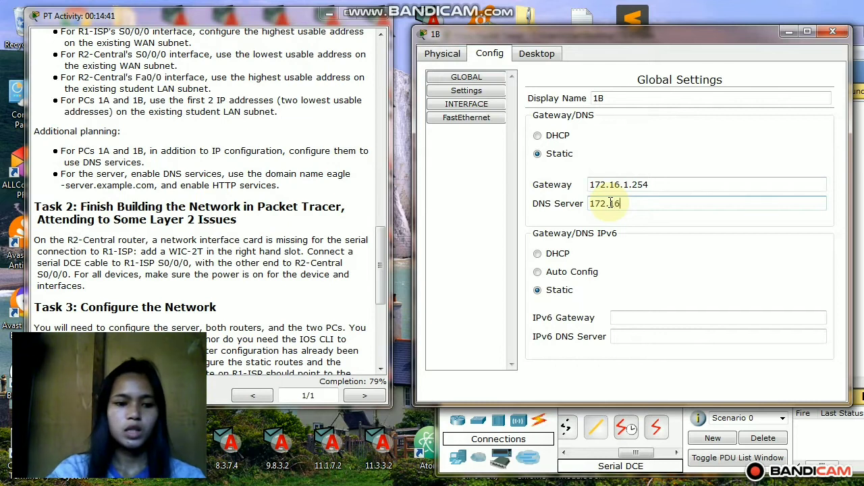
type(".3")
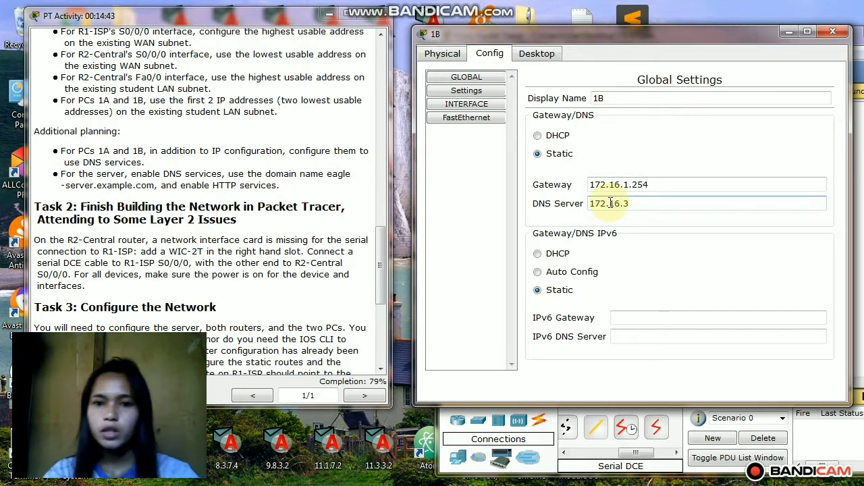
type(".61")
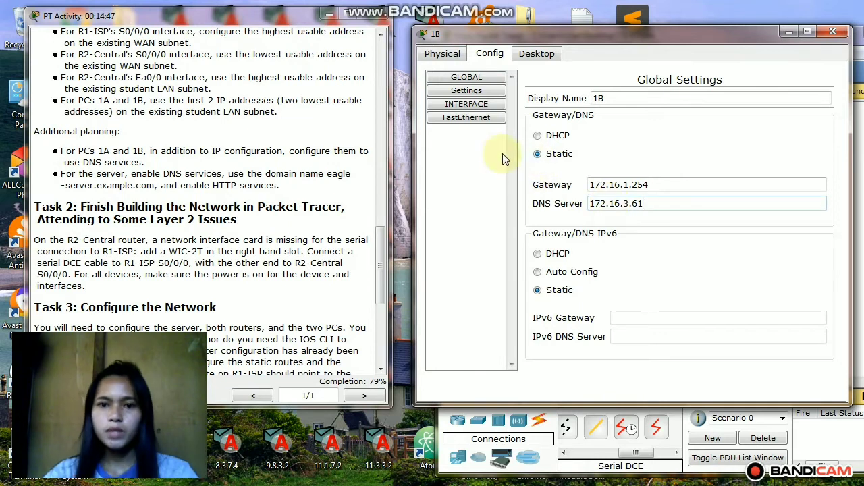
Step: Assign the static IP address 172.16.0.2 to PC 1B's FastEthernet interface
left_click(483, 118)
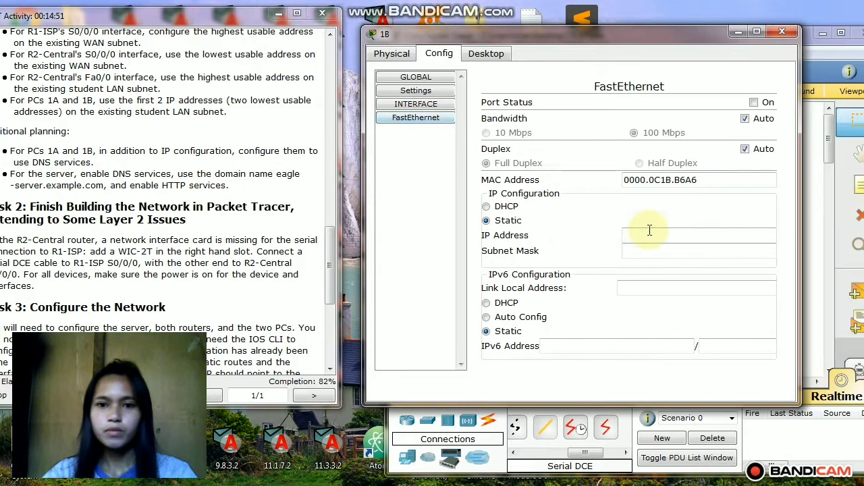
left_click(700, 230)
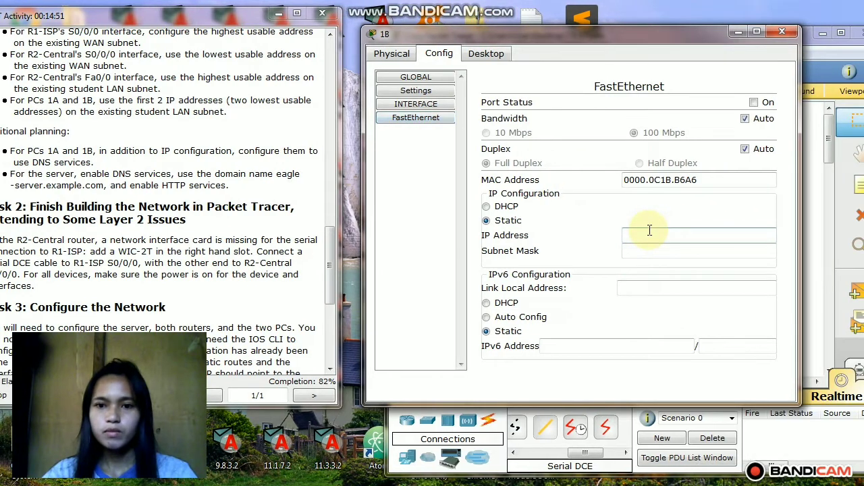
type("172.6")
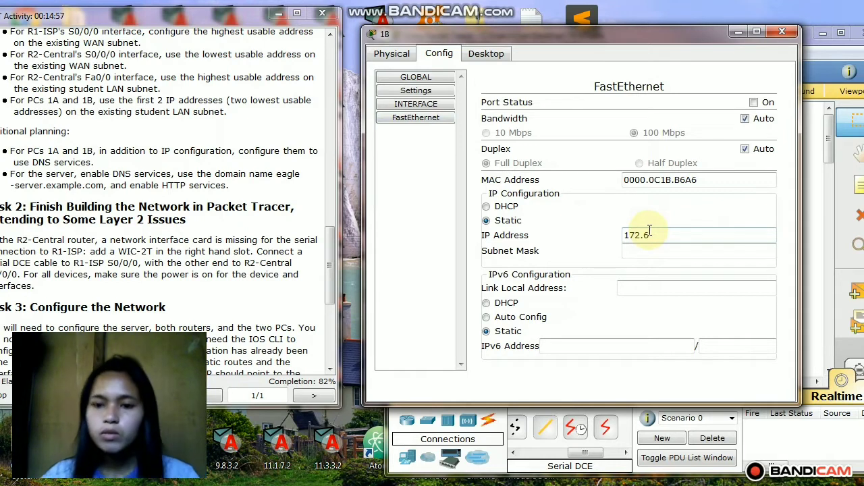
key("BackSpace")
type("16")
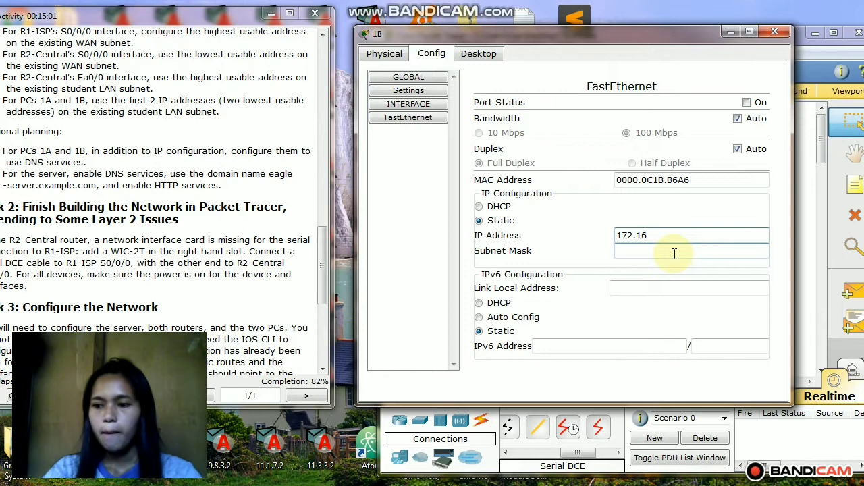
type(".0.2")
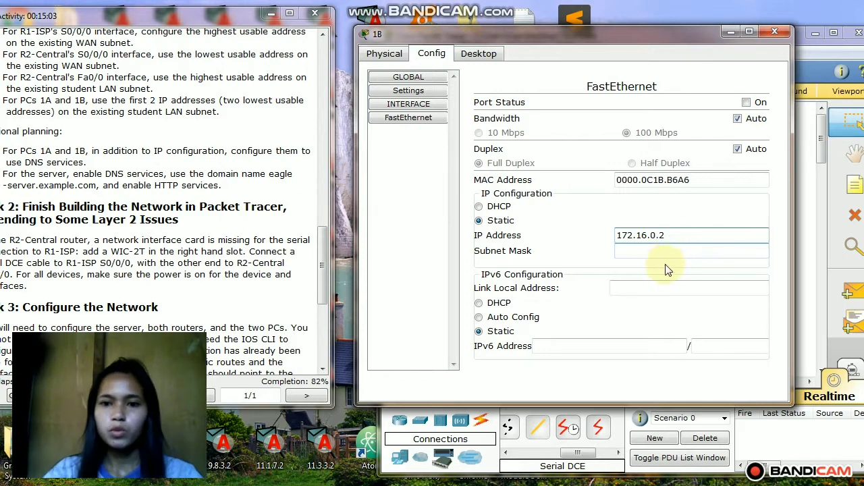
Step: Set PC 1B's FastEthernet subnet mask to 255.255.254.0 and turn its port on
left_click(649, 250)
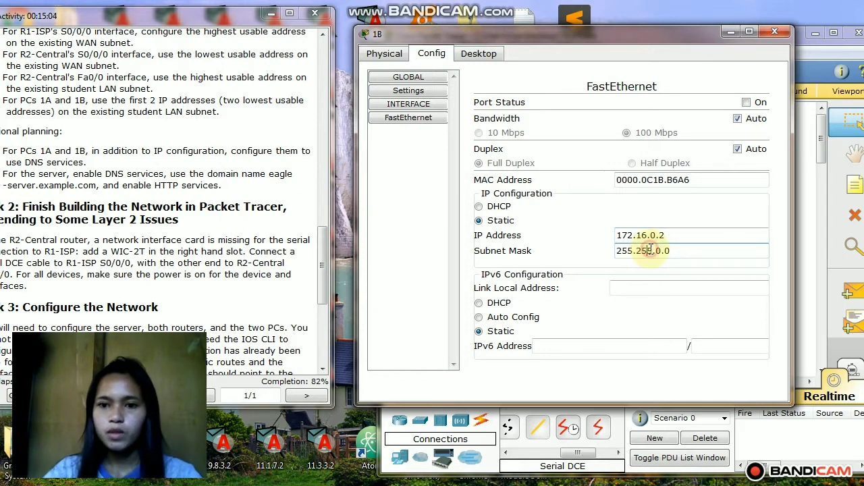
left_click(689, 250)
key("BackSpace")
key("BackSpace")
key("BackSpace")
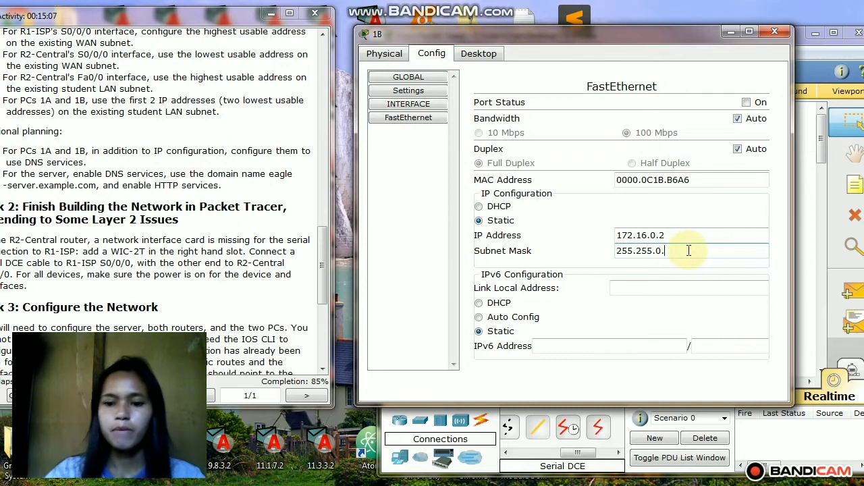
type("254")
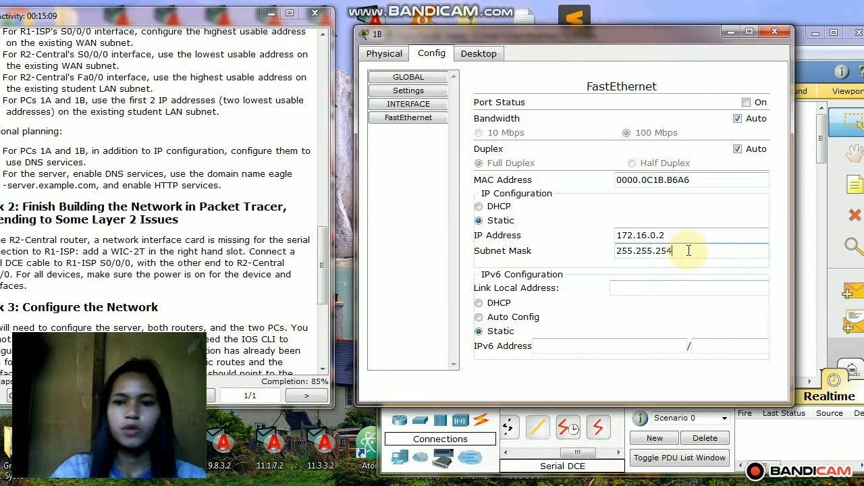
type(".0")
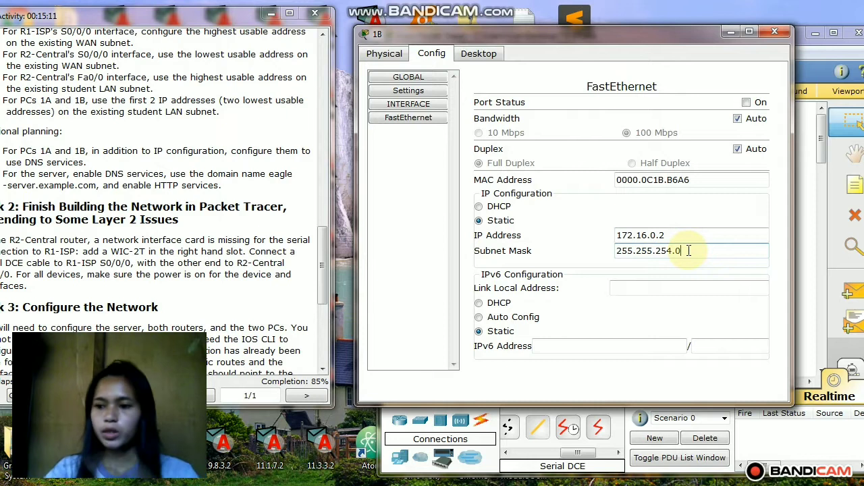
left_click(746, 103)
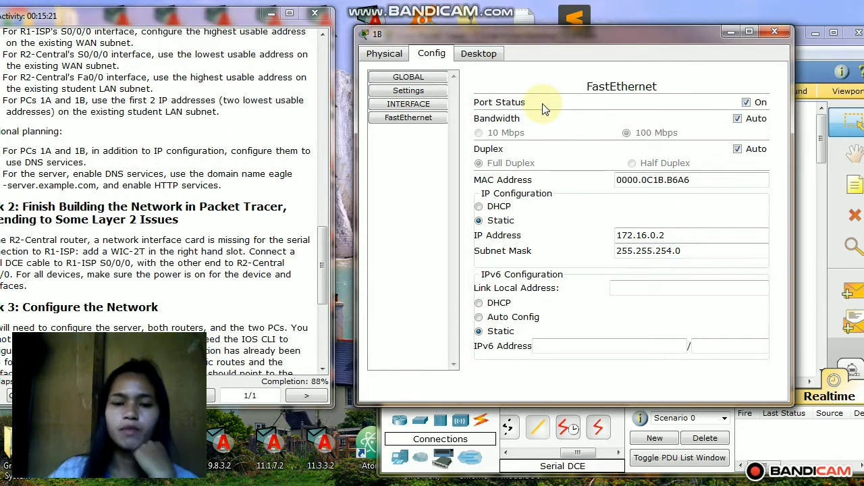
left_click(775, 34)
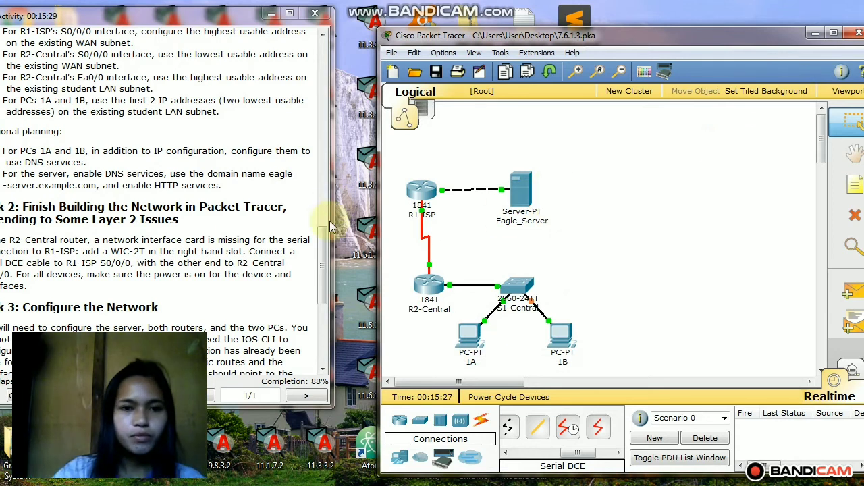
Step: Enter 172.16.0.0 as the destination network of a new static route on R1-ISP
left_click_drag(322, 254, 322, 307)
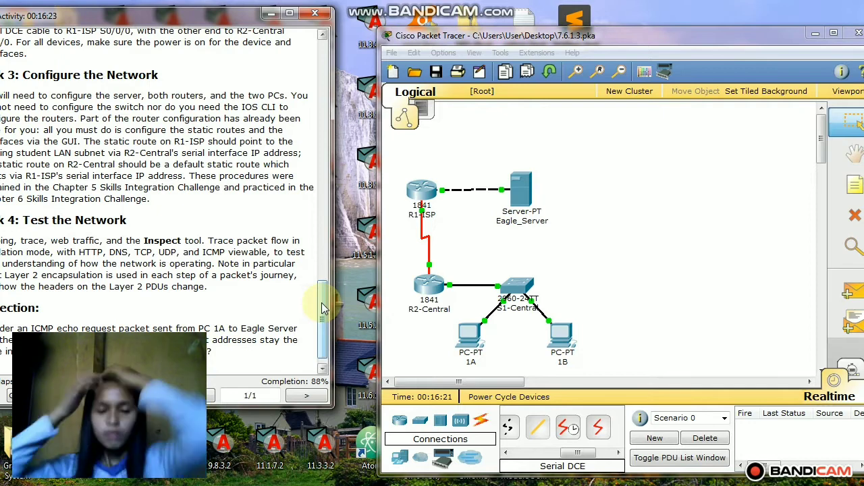
left_click(426, 192)
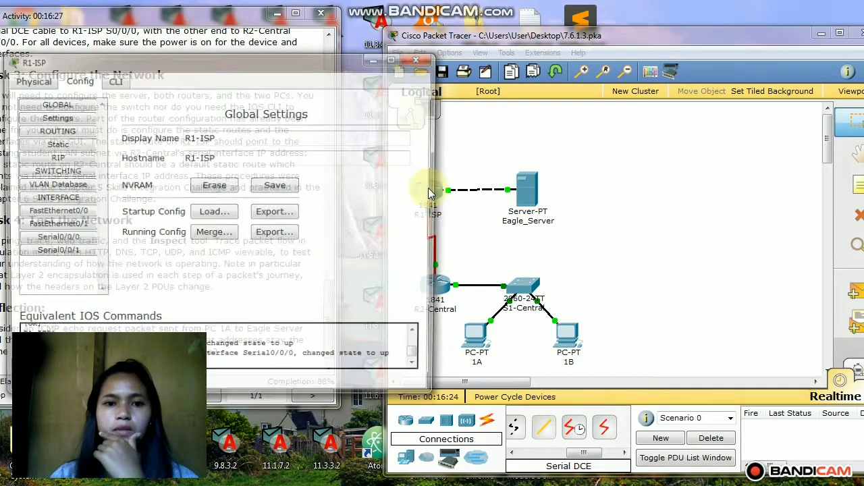
left_click_drag(216, 56, 463, 89)
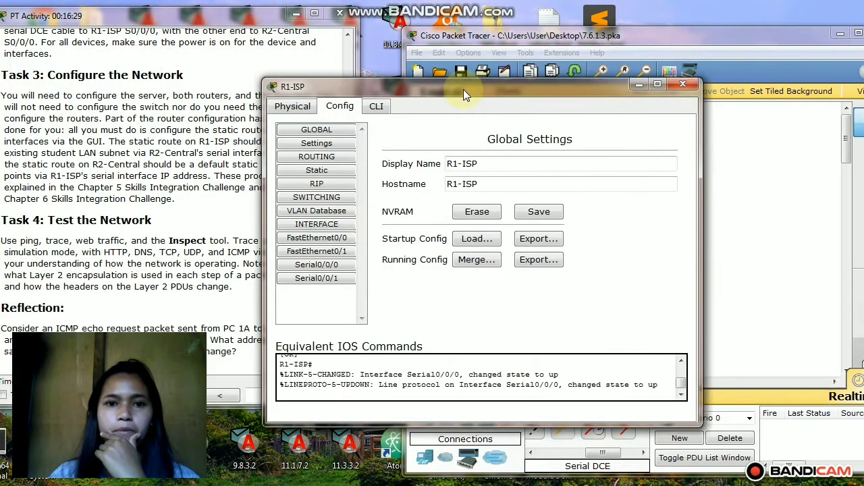
left_click_drag(565, 53, 568, 45)
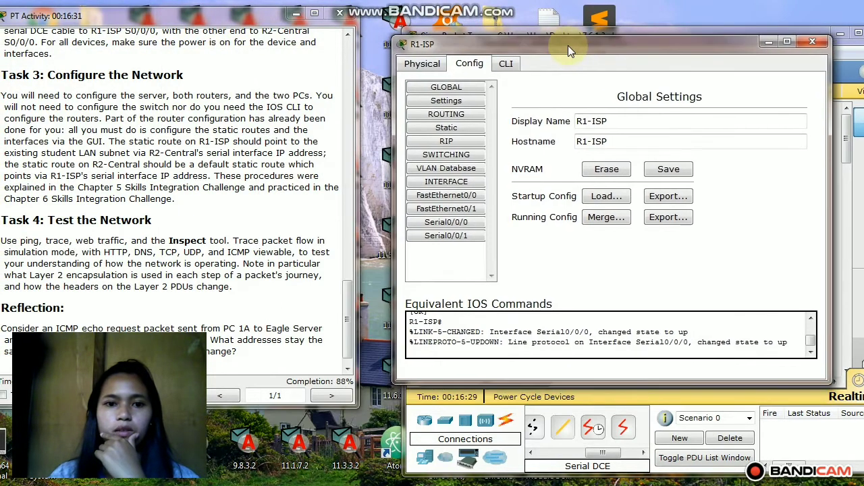
left_click(458, 129)
left_click(737, 113)
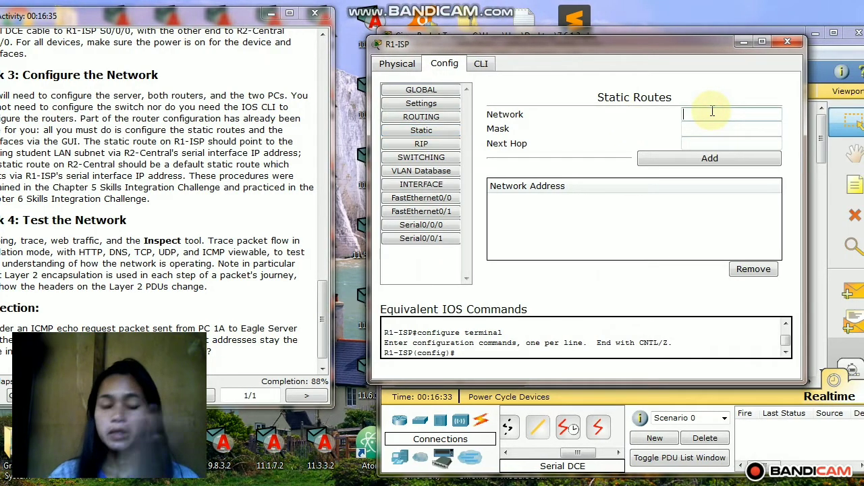
type("17")
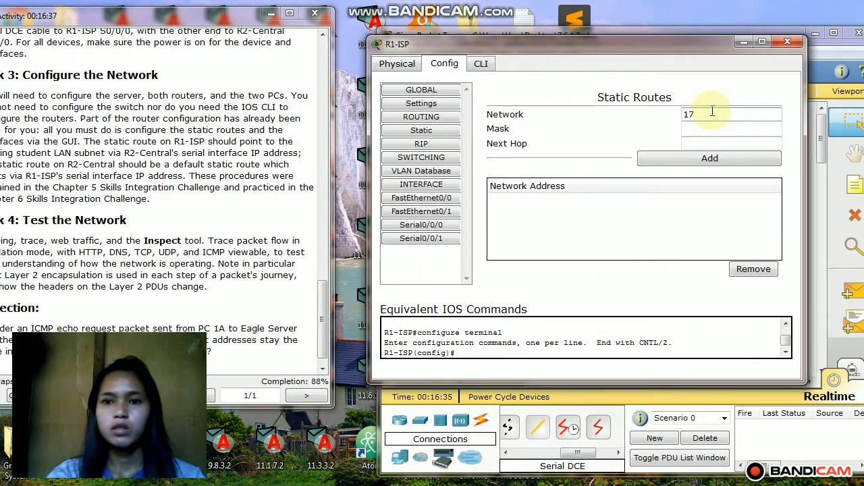
type("2.")
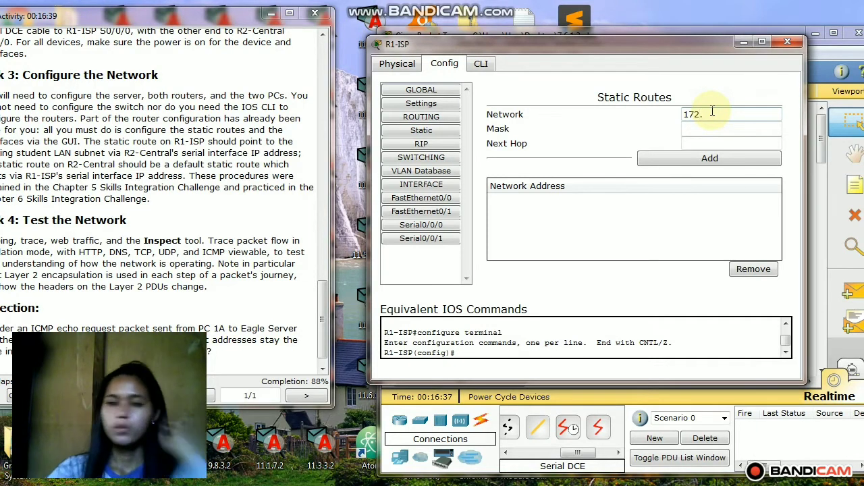
type("16.")
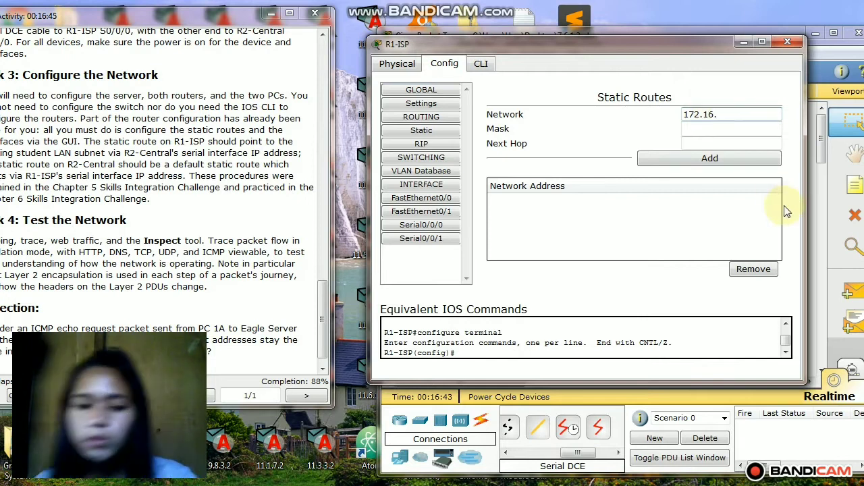
type("0.0")
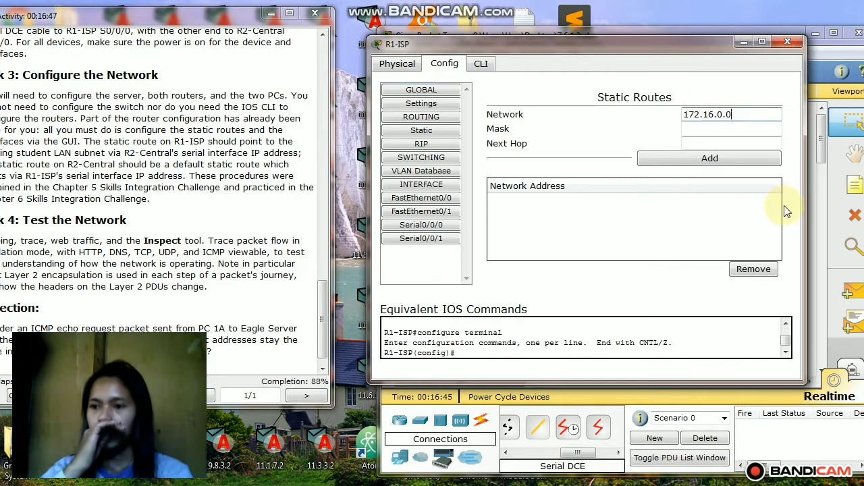
Step: Set the mask of R1-ISP's new static route to 255.255.254.0
left_click(740, 129)
type("255.25")
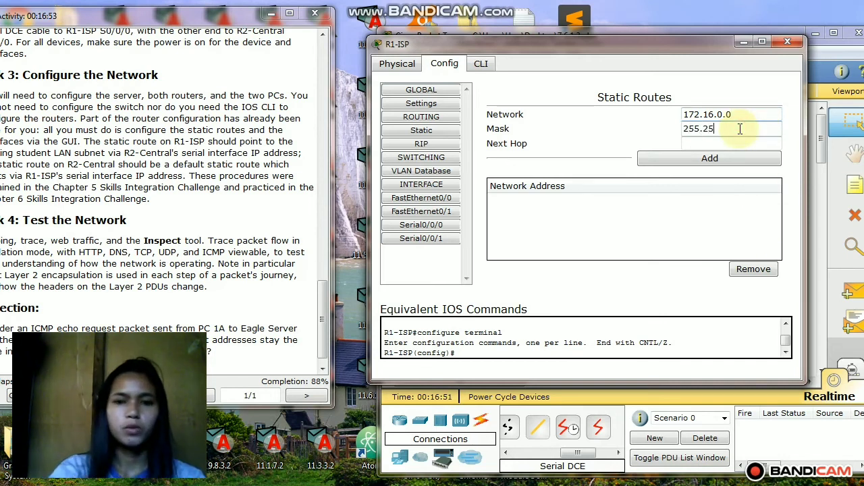
type("5.254")
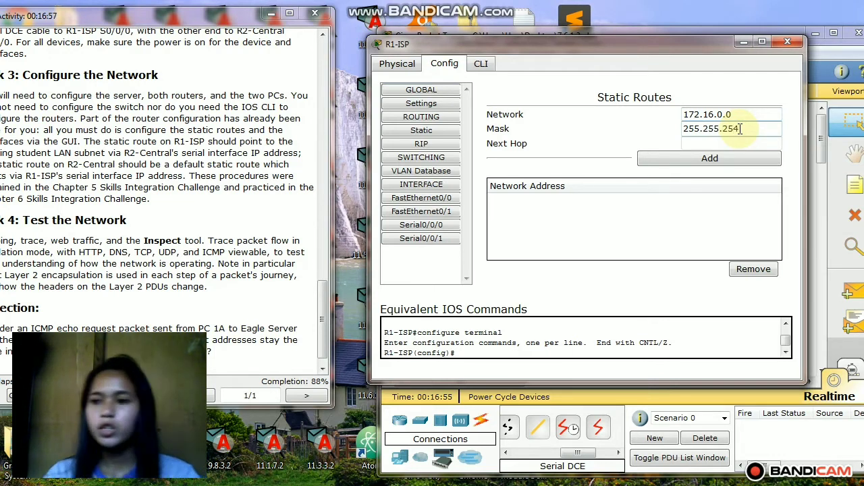
type(".0")
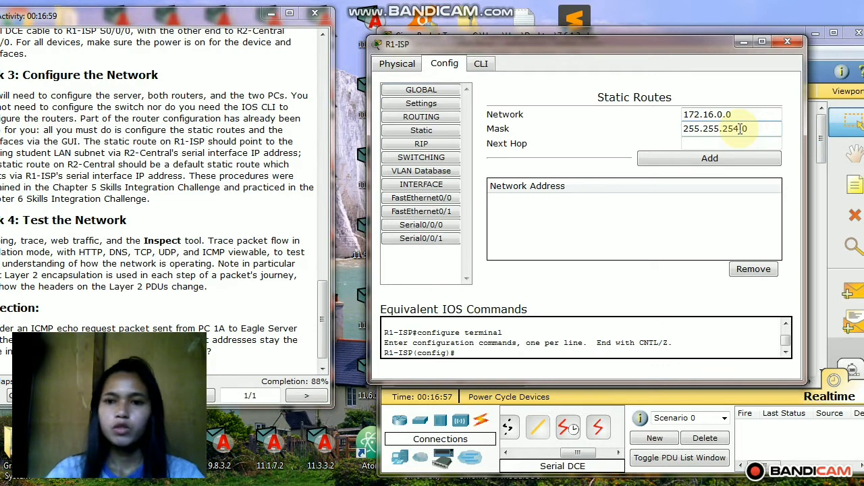
Step: Set the next hop to 172.16.3.97 and add the static route to R1-ISP
left_click(717, 145)
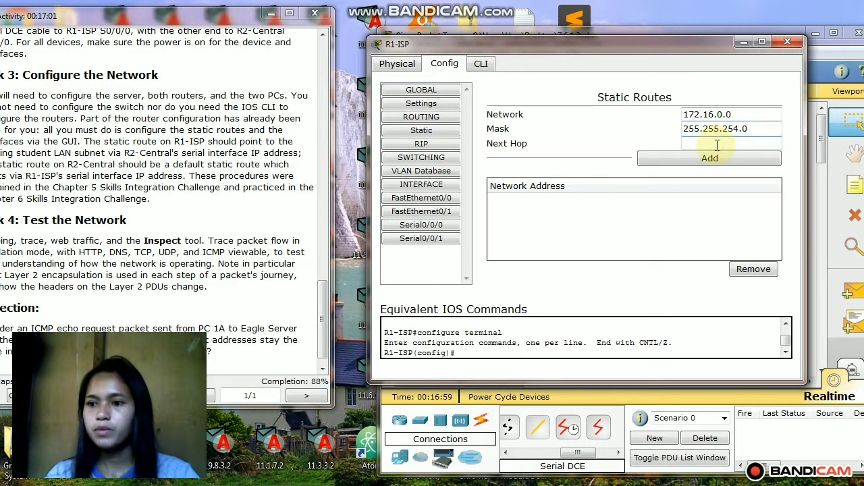
type("172.")
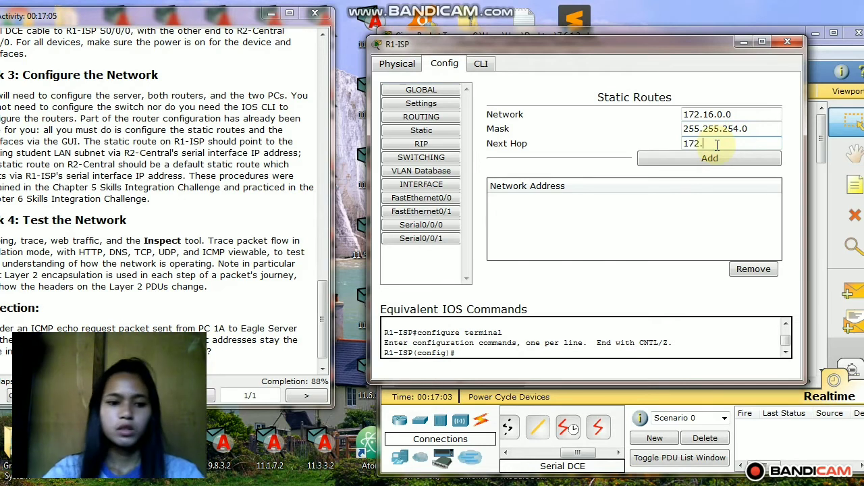
type("16.0")
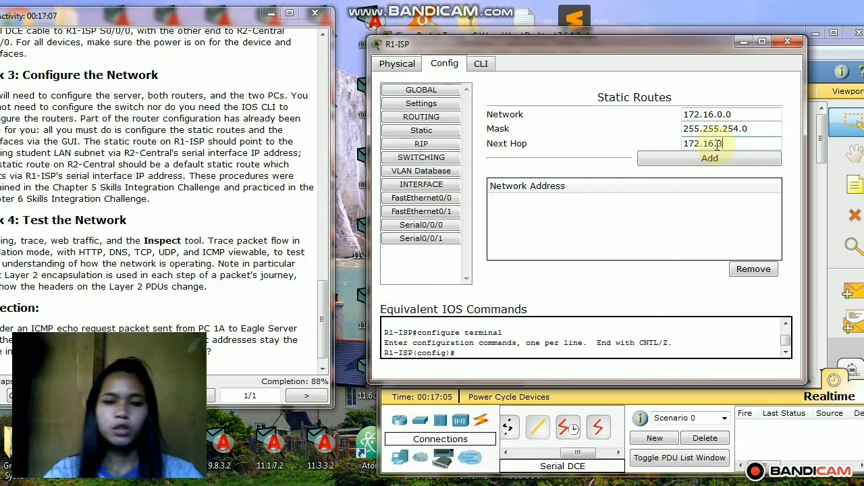
type(".97")
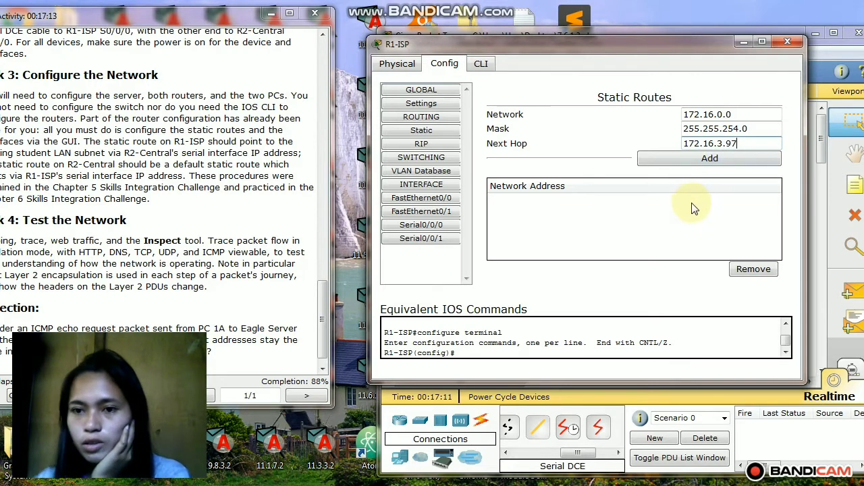
left_click(708, 157)
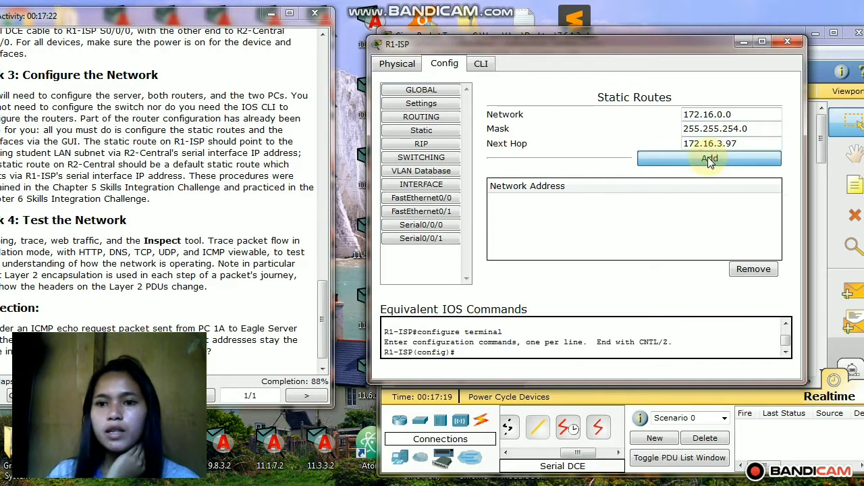
Step: Save R1-ISP's running configuration to NVRAM and close the router's configuration window
left_click(421, 103)
left_click(643, 172)
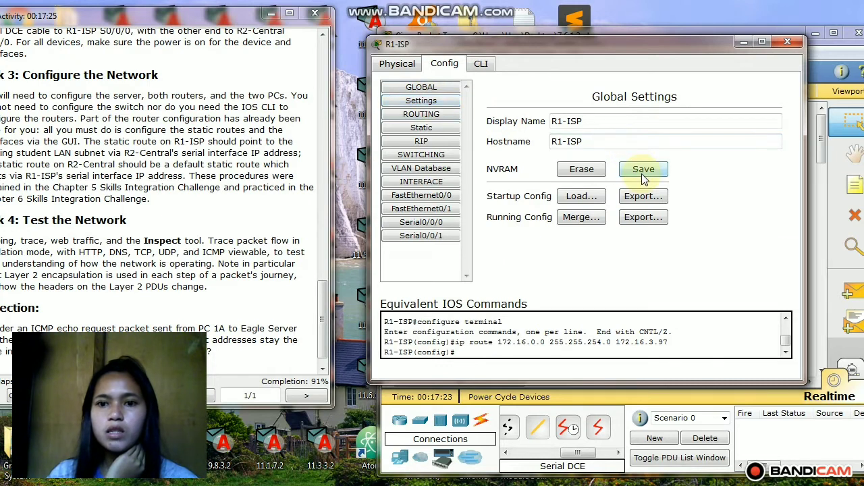
left_click(643, 172)
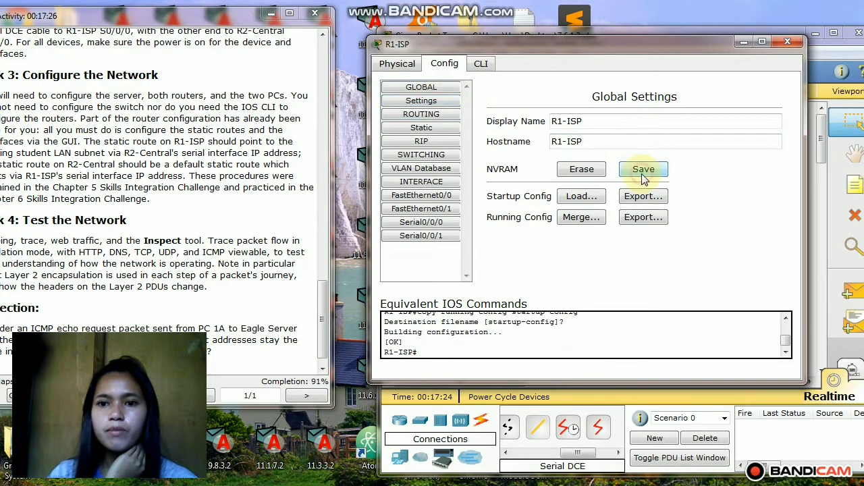
left_click(786, 44)
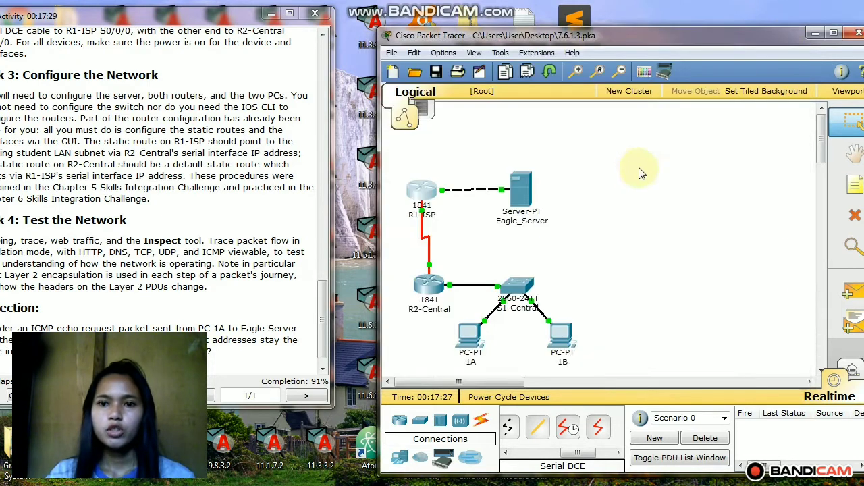
Step: Enter 0.0.0.0 as the destination network of a new static route on R2-Central
left_click(432, 292)
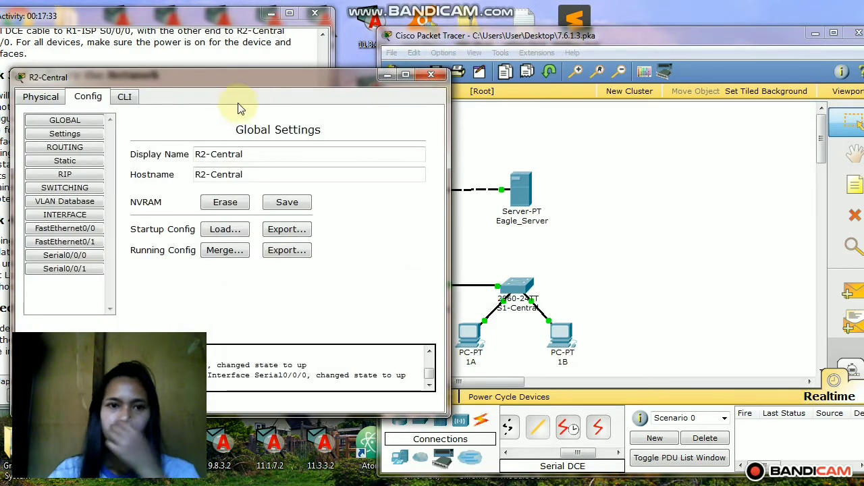
left_click_drag(256, 81, 268, 80)
left_click_drag(417, 125, 613, 50)
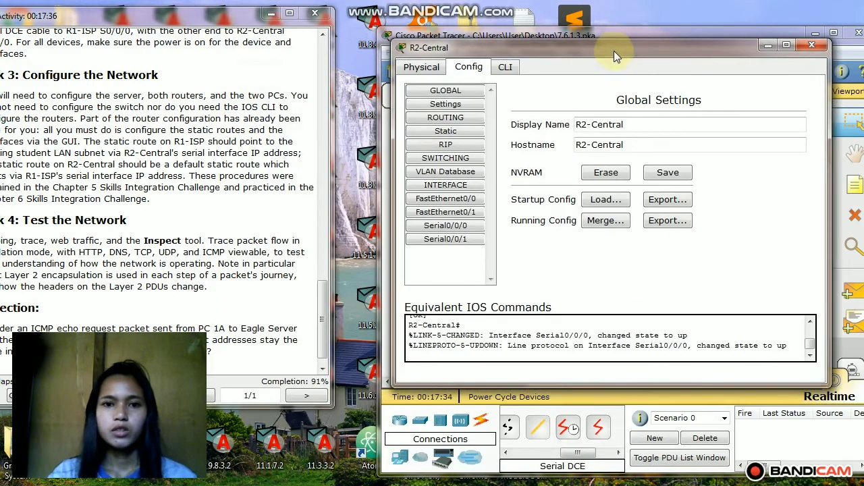
left_click(447, 131)
left_click(722, 119)
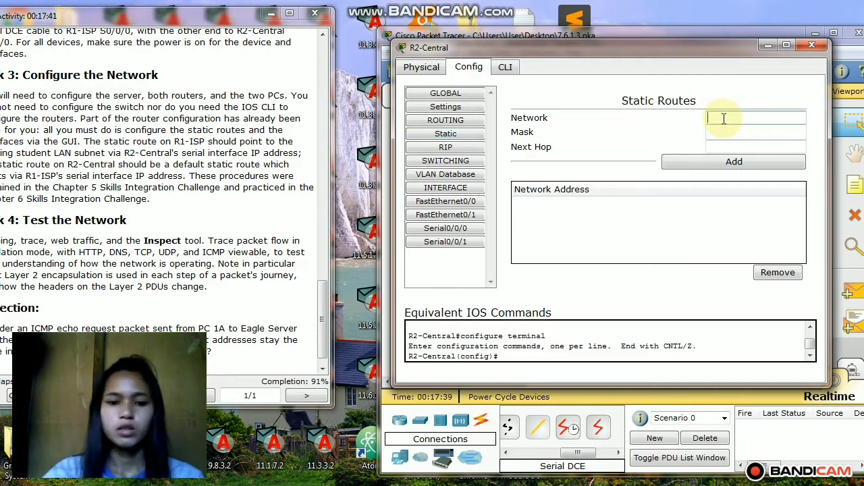
type("0.0.0.0")
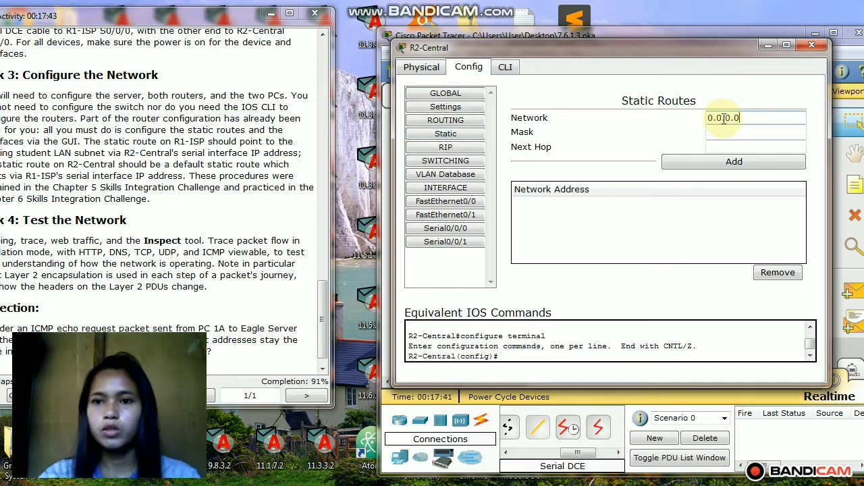
Step: Set the mask of R2-Central's new static route to 0.0.0.0
left_click(730, 129)
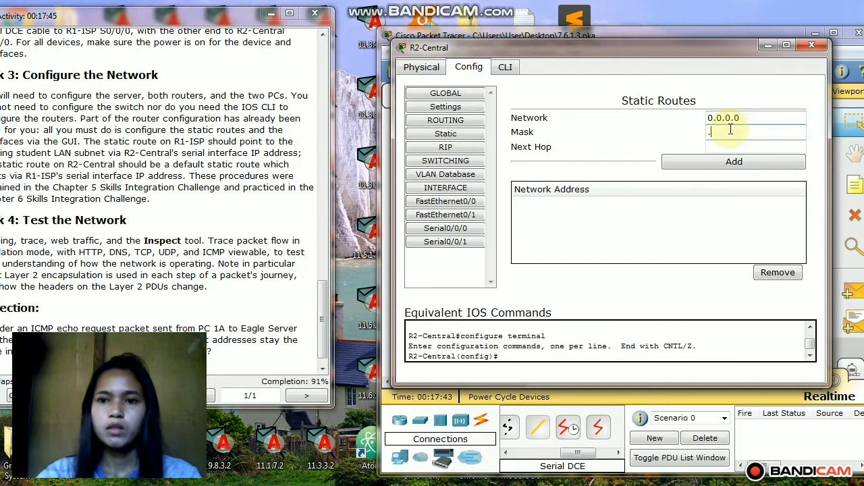
type("00.")
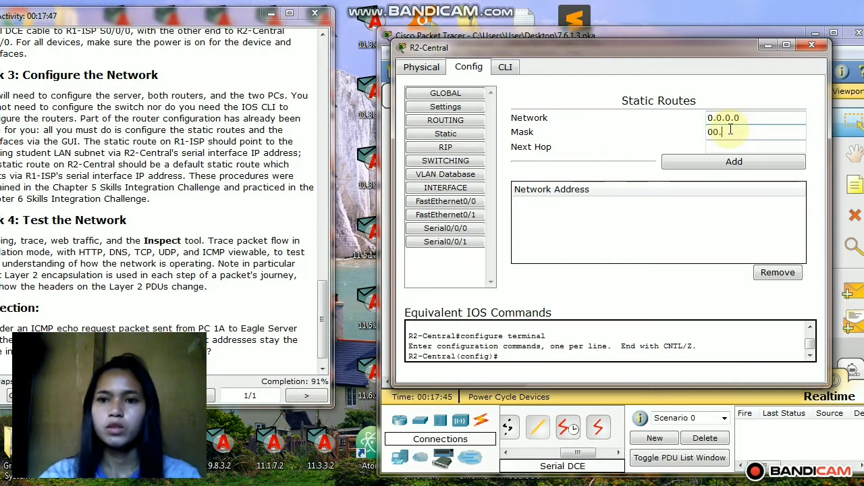
key("BackSpace")
key("BackSpace")
type(".0")
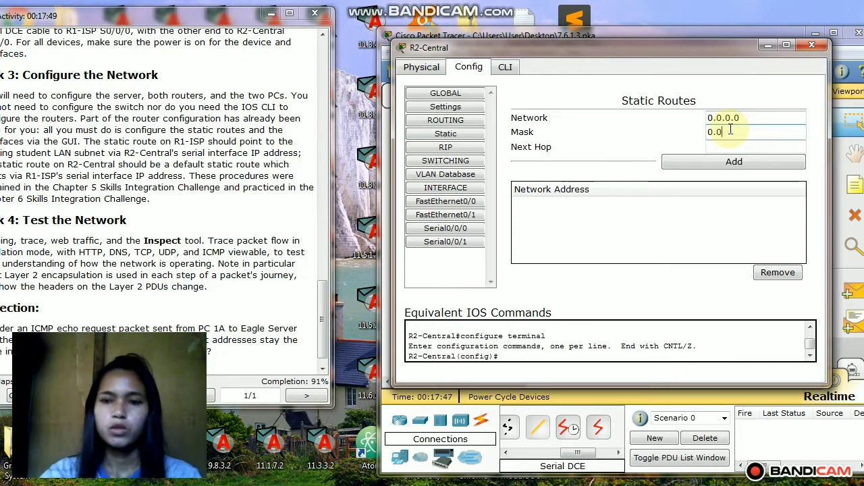
type(".0.0")
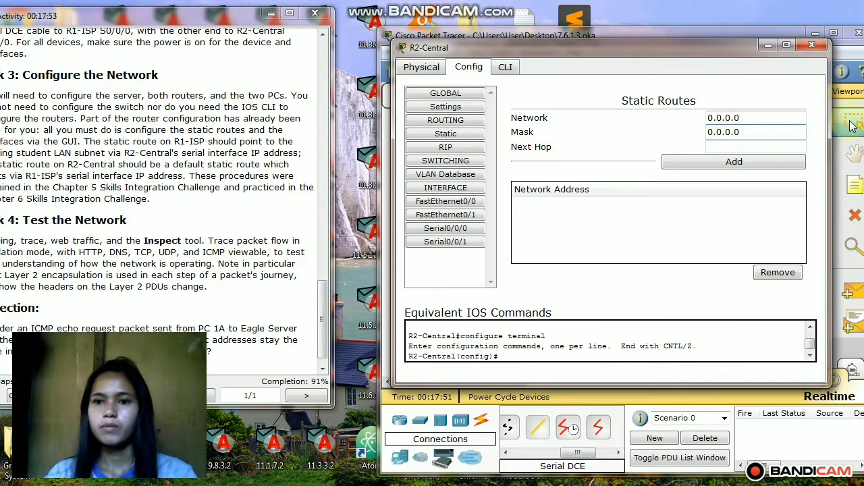
Step: Set the next hop to 172.16.3.98 and add the default static route to R2-Central
left_click(722, 147)
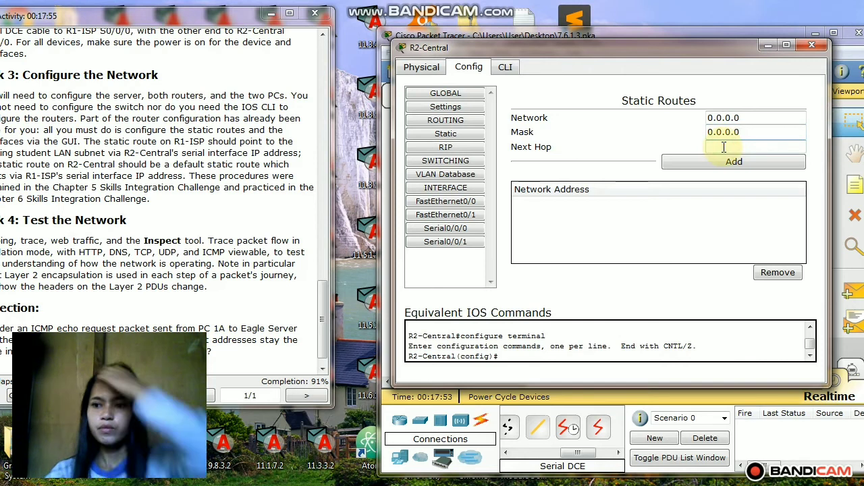
type("172")
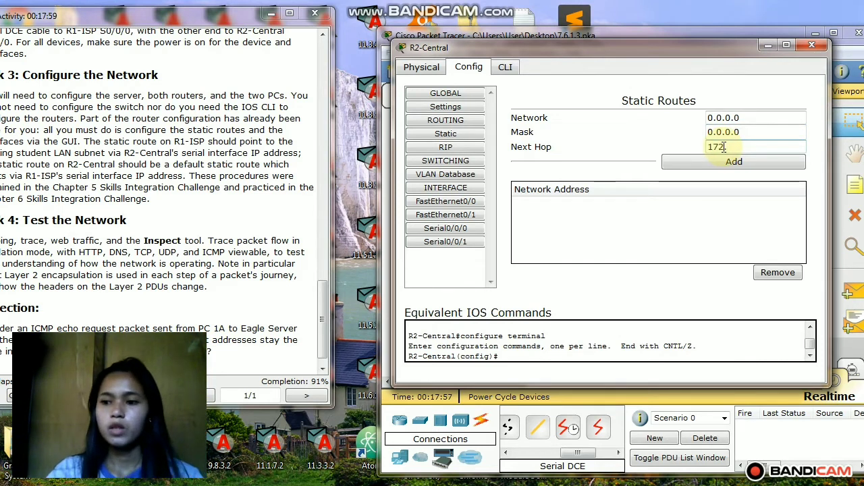
type(".16")
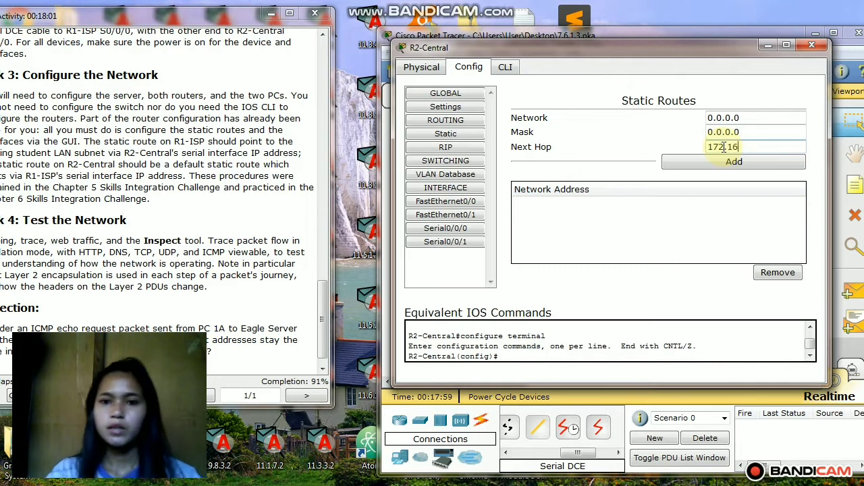
type(".3.98")
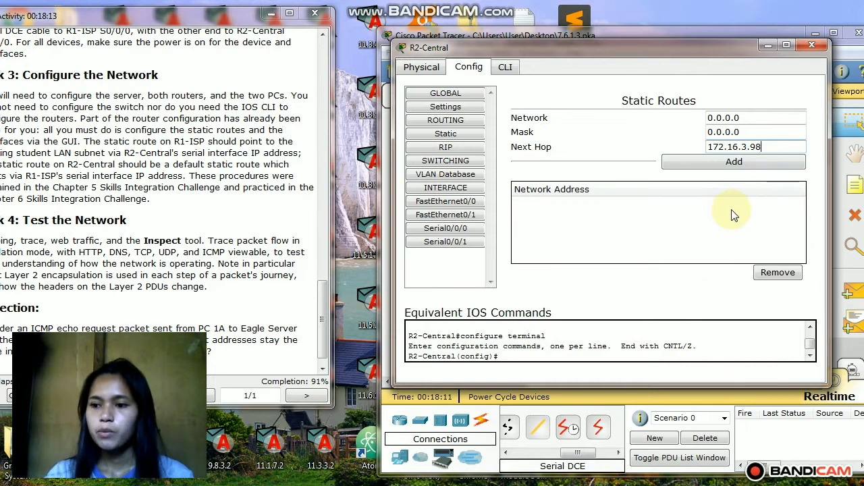
left_click(715, 162)
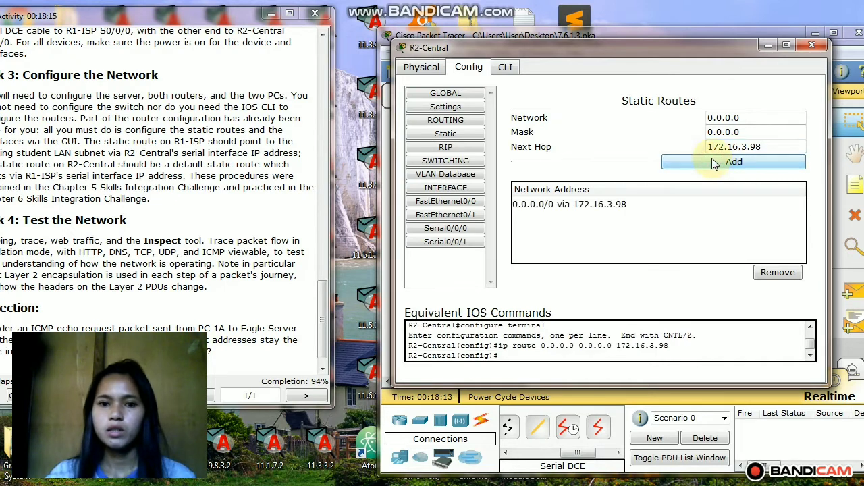
Step: Save R2-Central's running configuration to NVRAM and close the router's configuration window
left_click(445, 106)
left_click(667, 173)
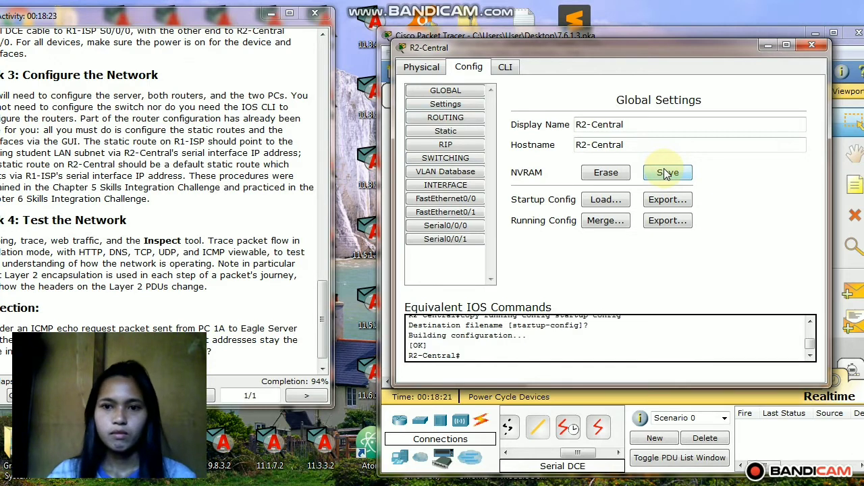
left_click(812, 45)
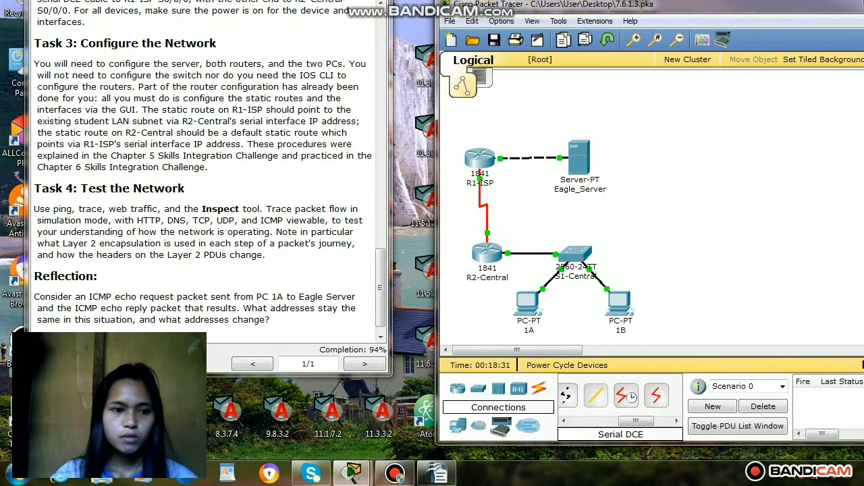
Step: Check the activity results and review the assessment items for incorrect entries, including those of R1-ISP, then close the results
left_click(108, 395)
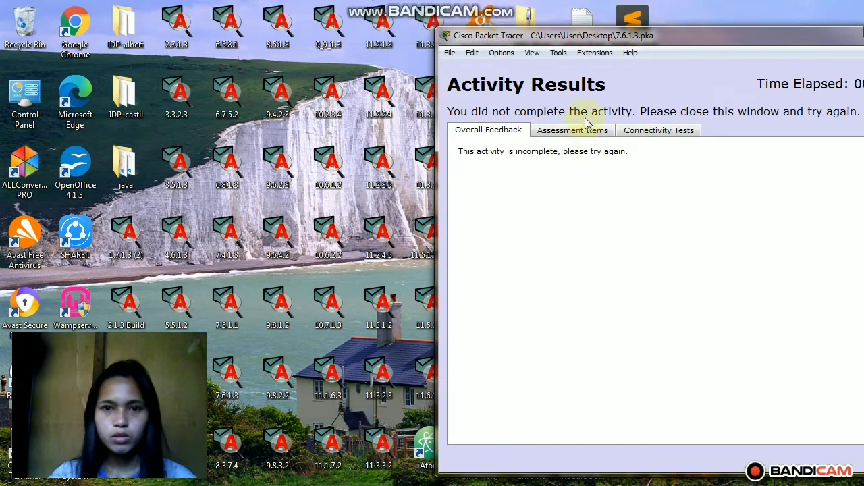
left_click(585, 101)
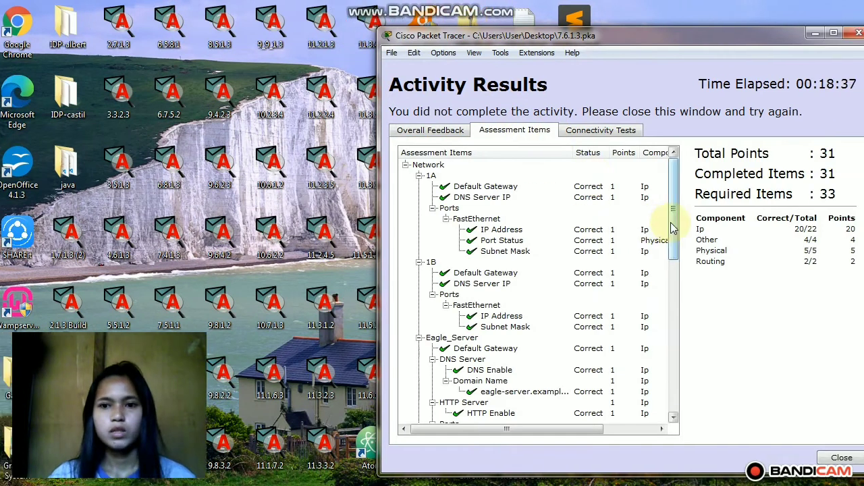
left_click_drag(733, 245, 733, 246)
left_click_drag(677, 251, 670, 395)
left_click_drag(679, 358, 673, 319)
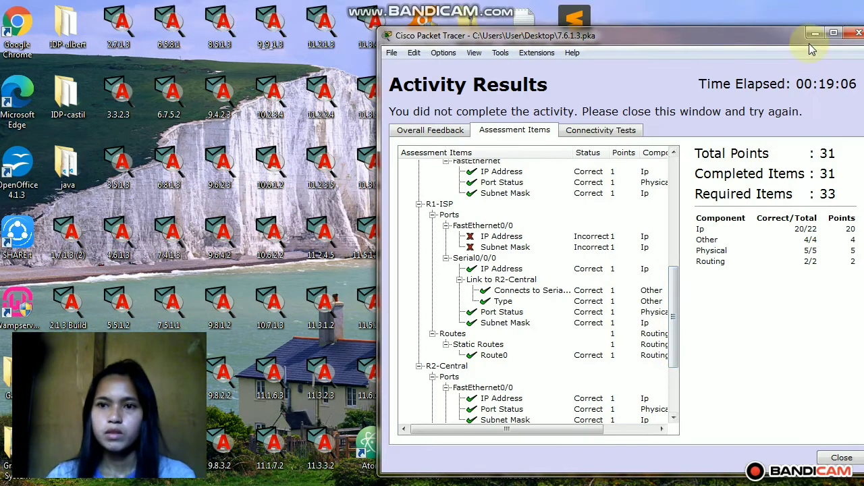
left_click(857, 34)
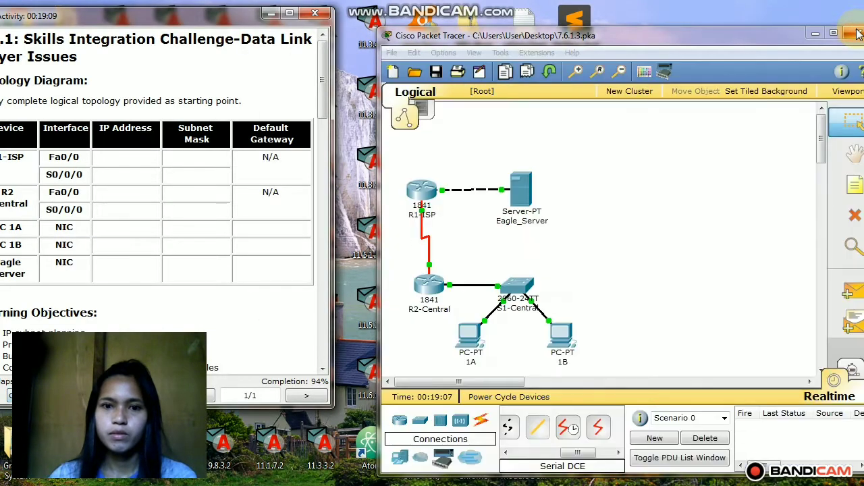
Step: Try to assign the IP address 172.16.3.62 to FastEthernet0/0 of the R1-ISP router
left_click(420, 192)
left_click_drag(257, 94, 487, 114)
left_click_drag(532, 89, 615, 68)
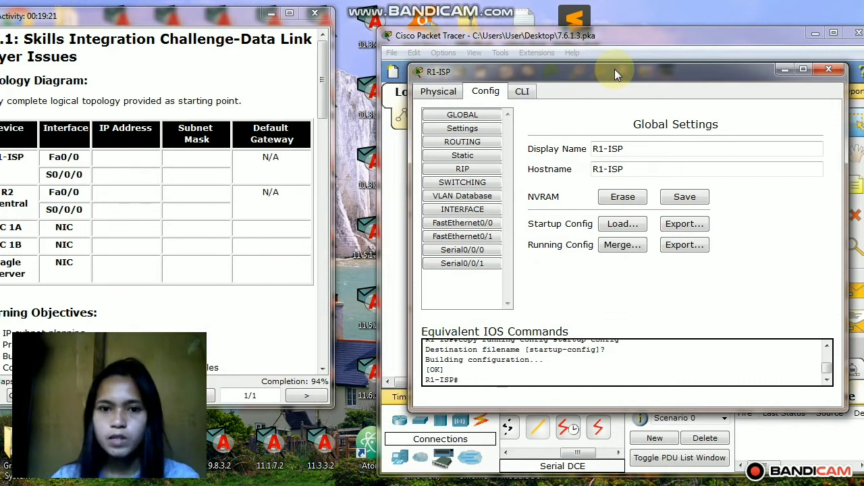
left_click(466, 224)
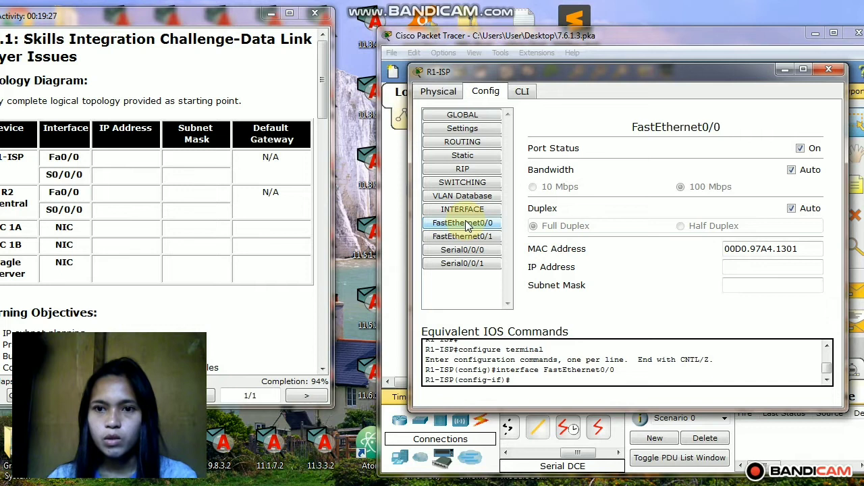
left_click(751, 265)
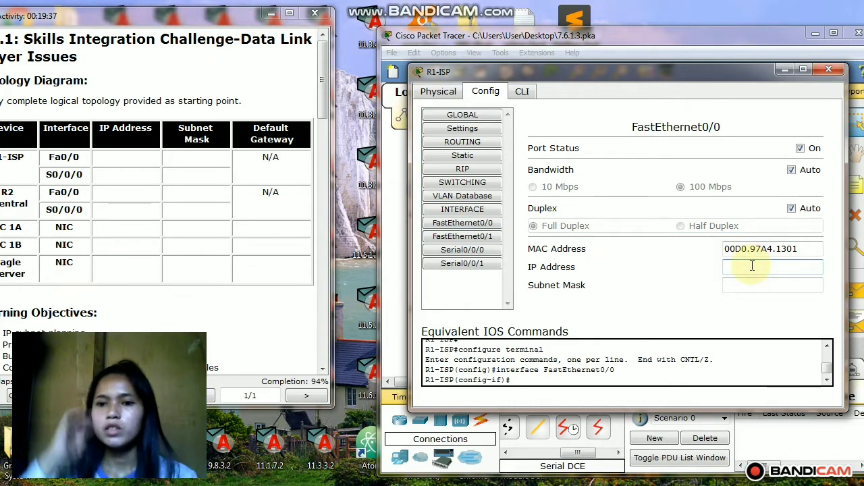
type("172")
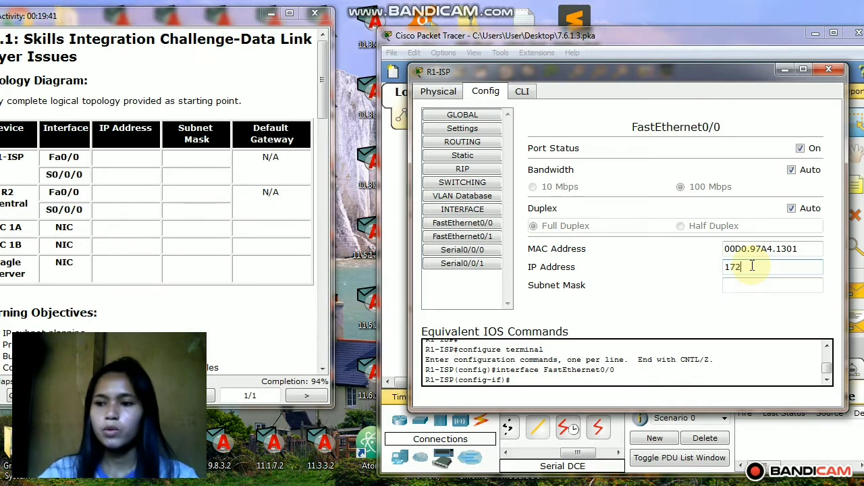
type(".16")
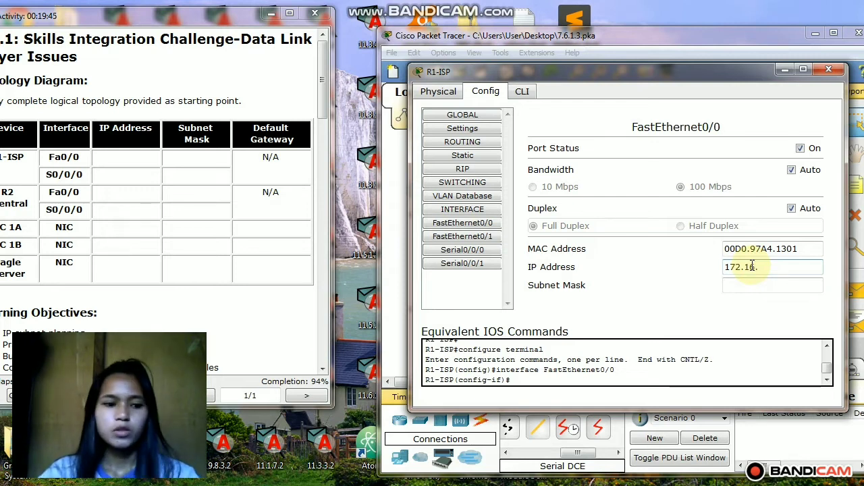
type(".3.62")
left_click(748, 285)
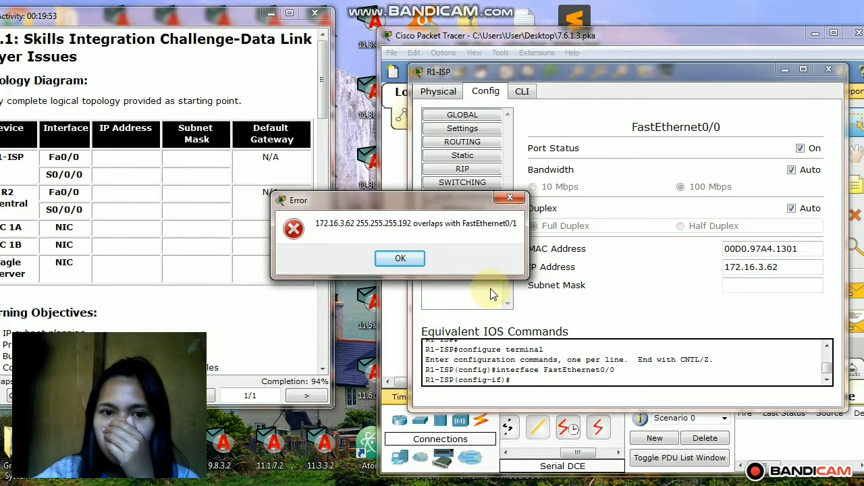
left_click(511, 198)
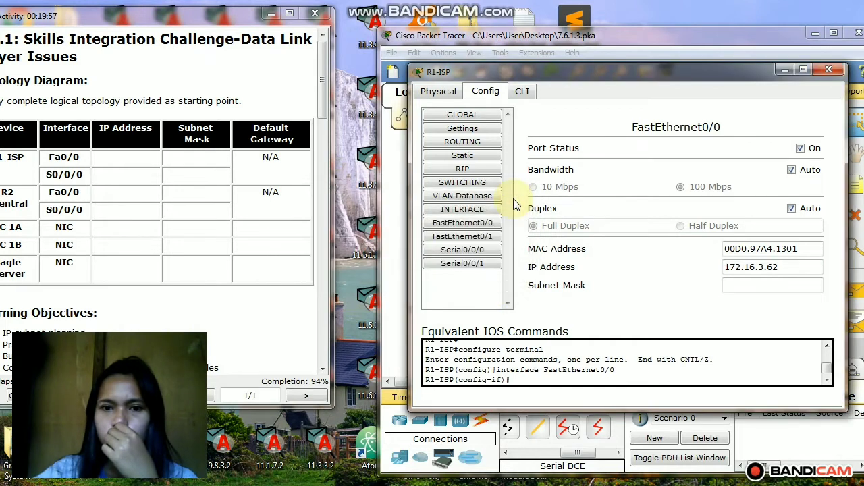
Step: Reload R1-ISP's FastEthernet0/0 settings, retry the IP address 172.16.3.62, and close the router's configuration window
left_click(467, 228)
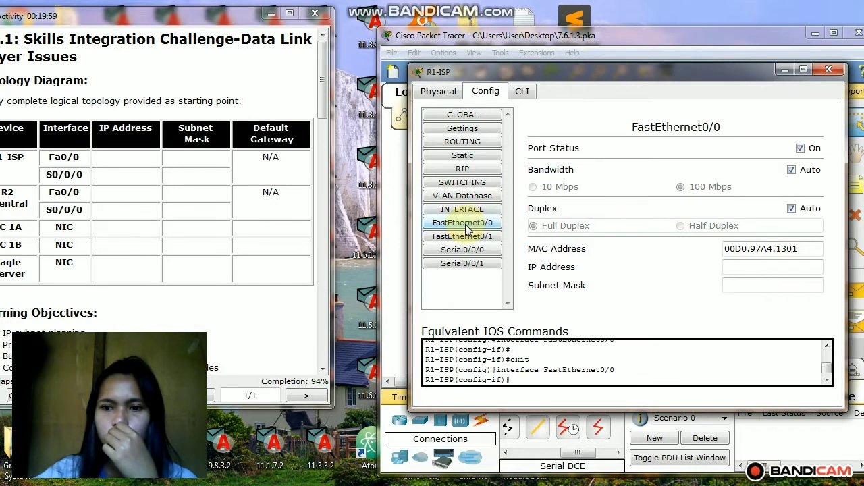
left_click(732, 267)
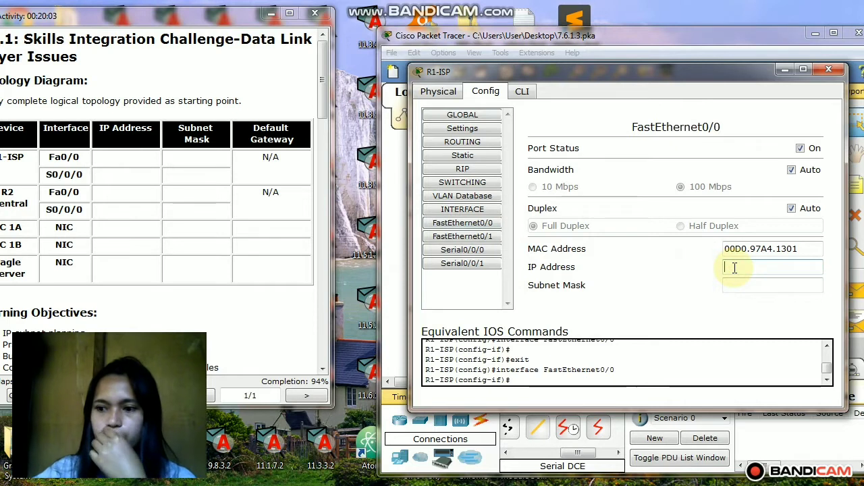
type("172")
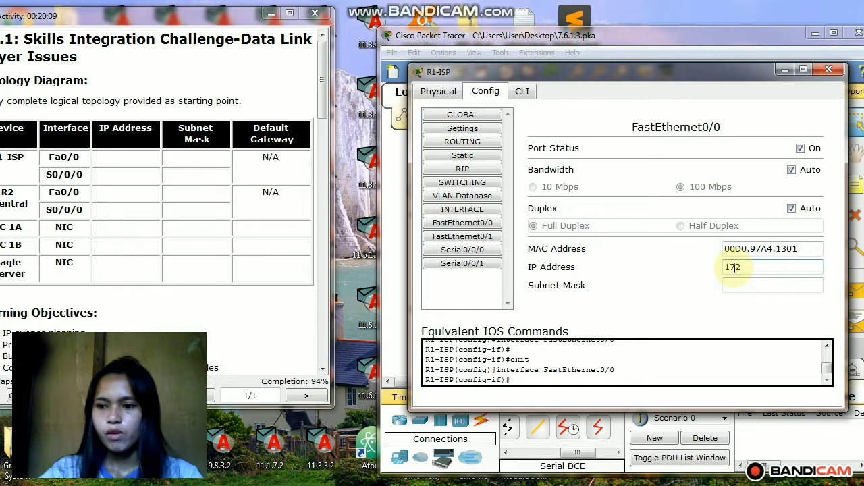
type(".16")
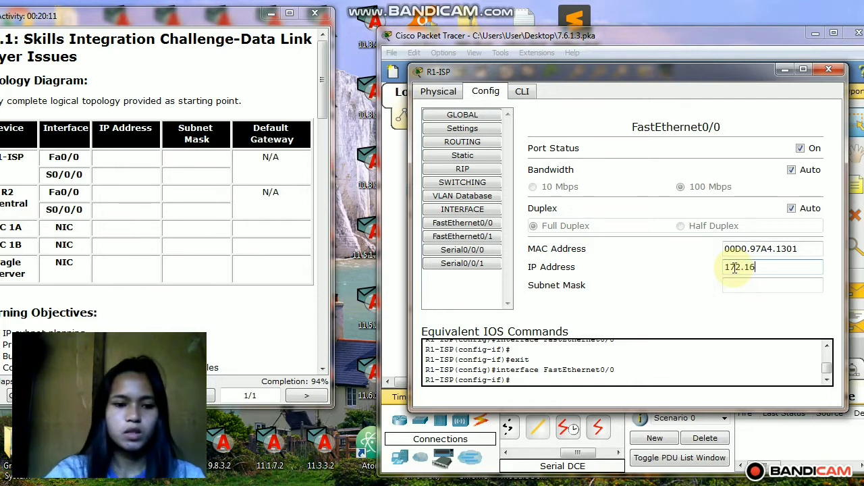
type(".3.6")
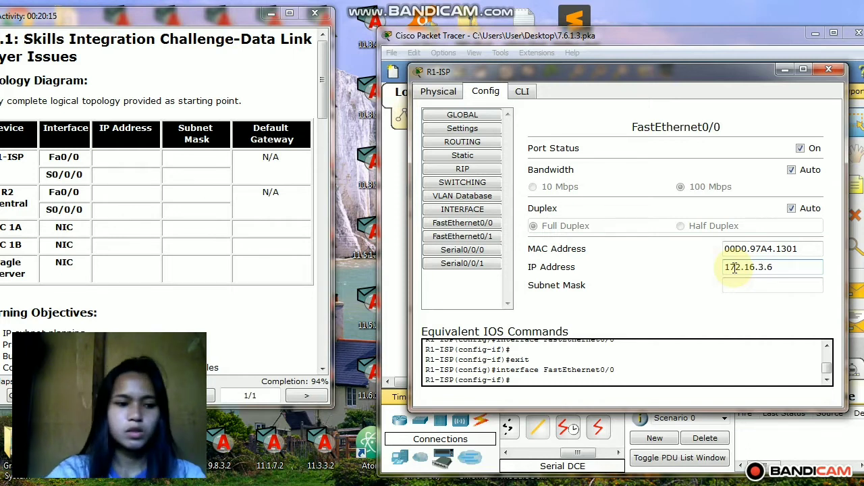
left_click(736, 287)
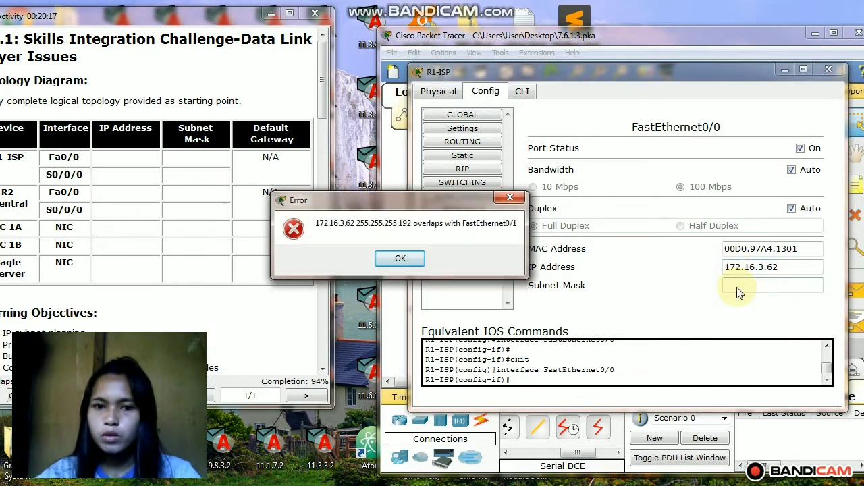
left_click(401, 257)
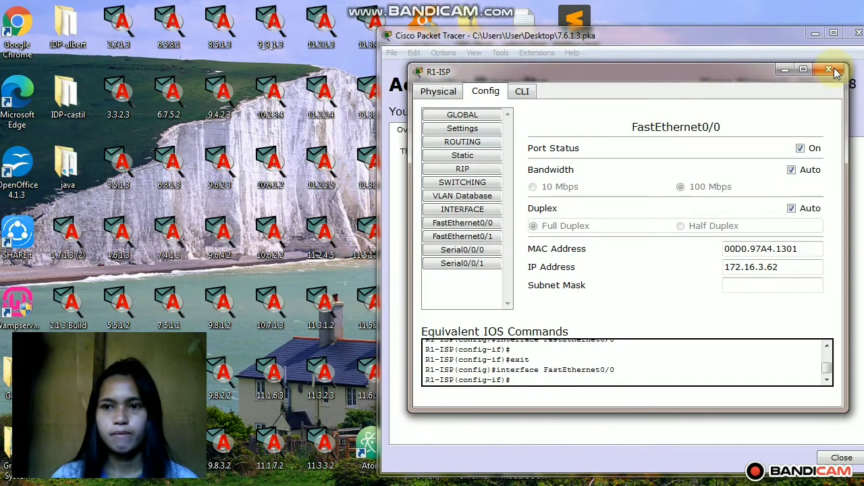
left_click(837, 71)
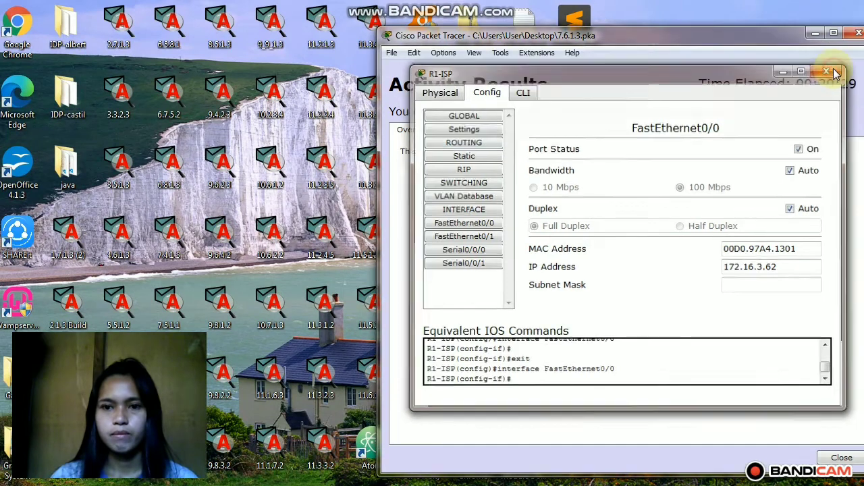
Step: Review the assessment items in the activity results for incorrect R1-ISP entries, then close the results
left_click(518, 133)
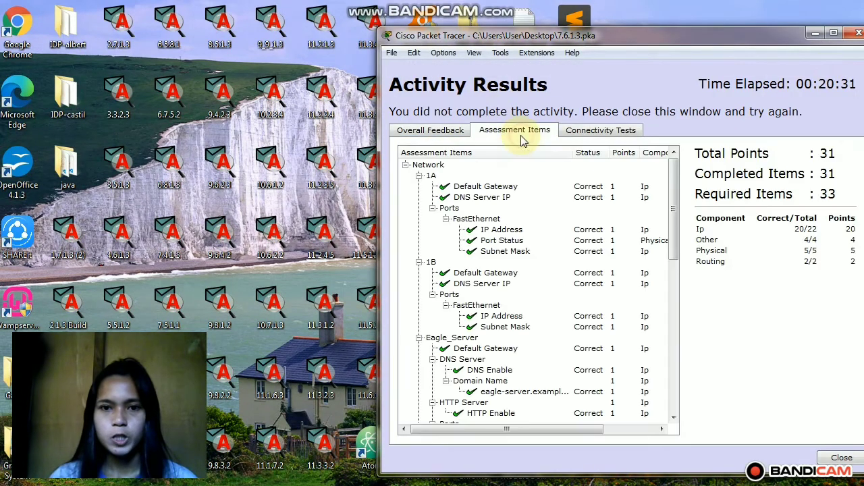
left_click_drag(671, 225, 692, 324)
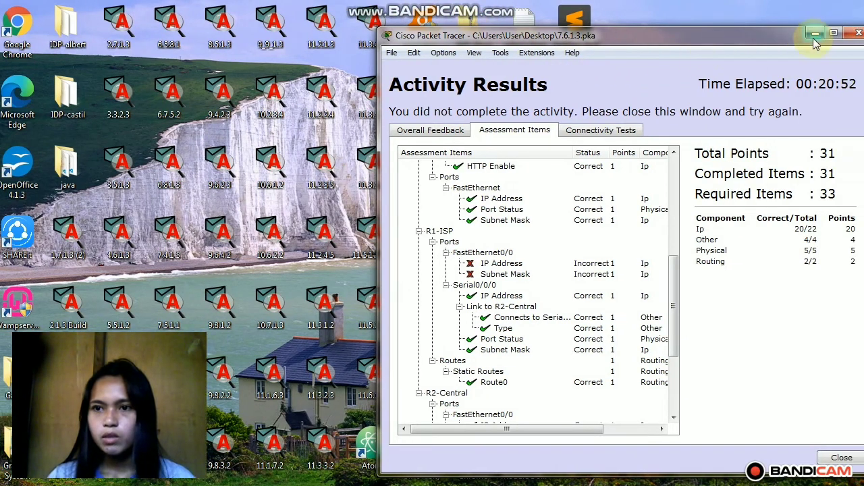
left_click(814, 35)
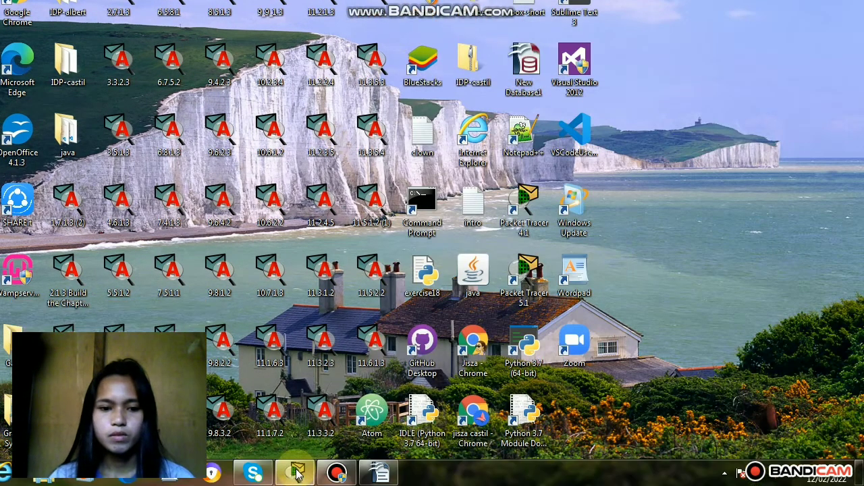
mouse_move(297, 472)
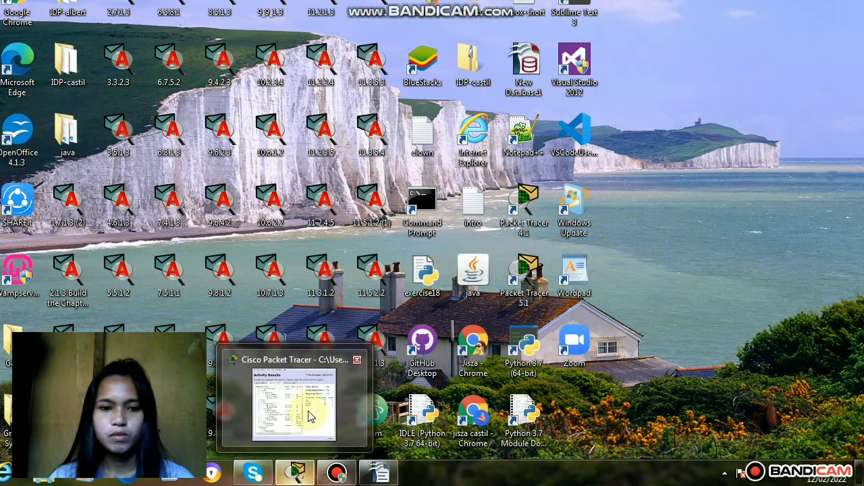
left_click(309, 416)
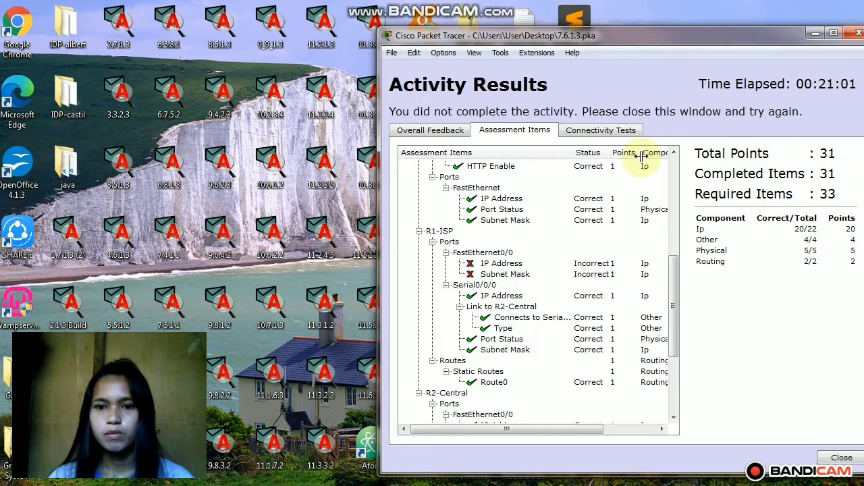
left_click(857, 34)
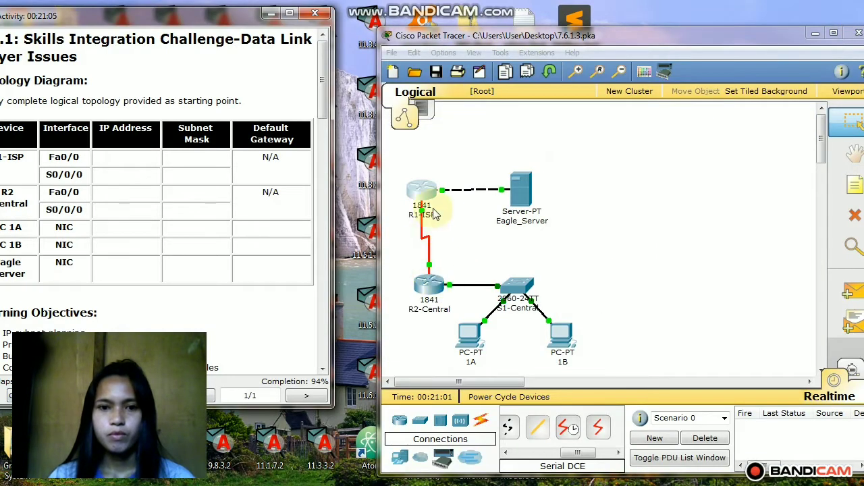
Step: Remove the IP address and subnet mask from FastEthernet0/1 of the R1-ISP router
left_click(422, 191)
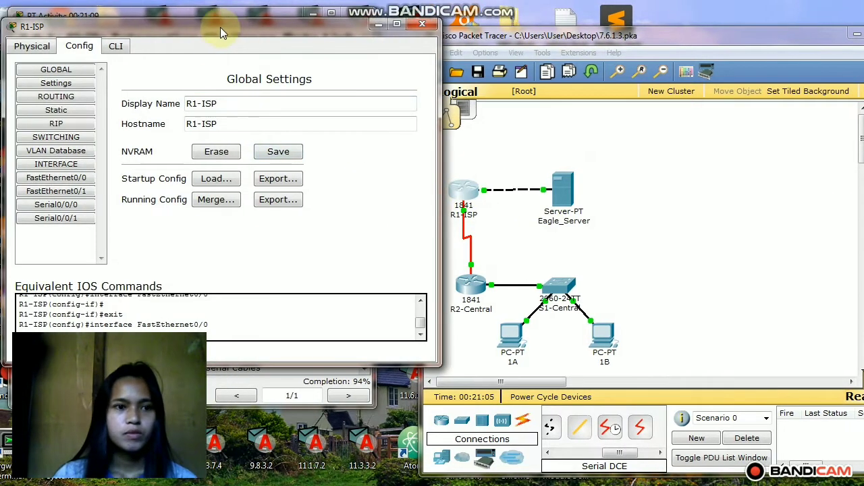
left_click_drag(220, 27, 467, 90)
left_click_drag(604, 52, 627, 44)
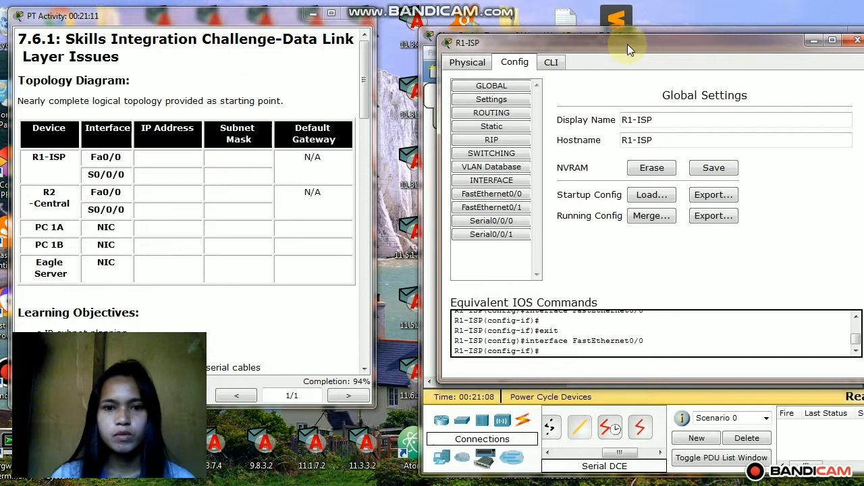
left_click(492, 208)
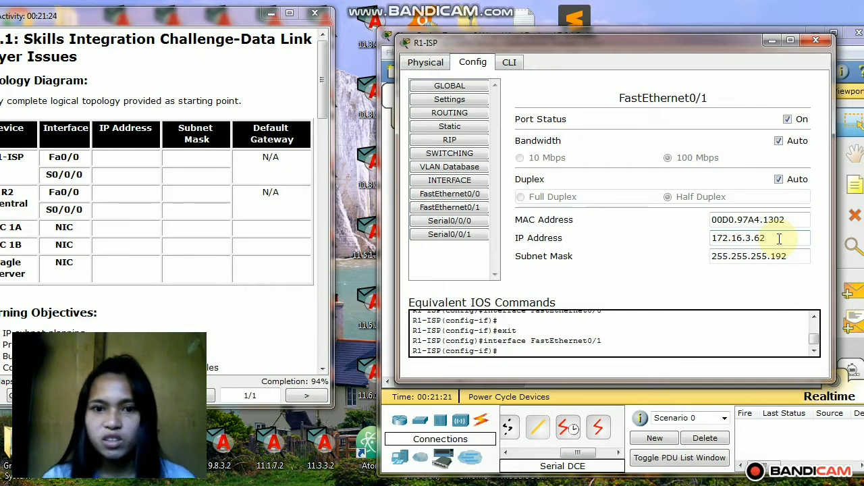
key("BackSpace")
key("BackSpace")
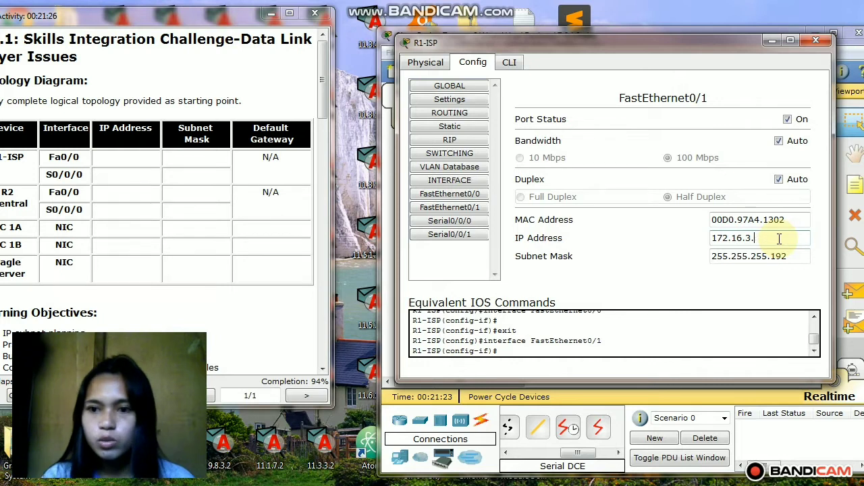
key("BackSpace")
key("BackSpace")
key("BackSpace")
key("BackSpace")
key("BackSpace")
key("BackSpace")
key("BackSpace")
key("BackSpace")
key("BackSpace")
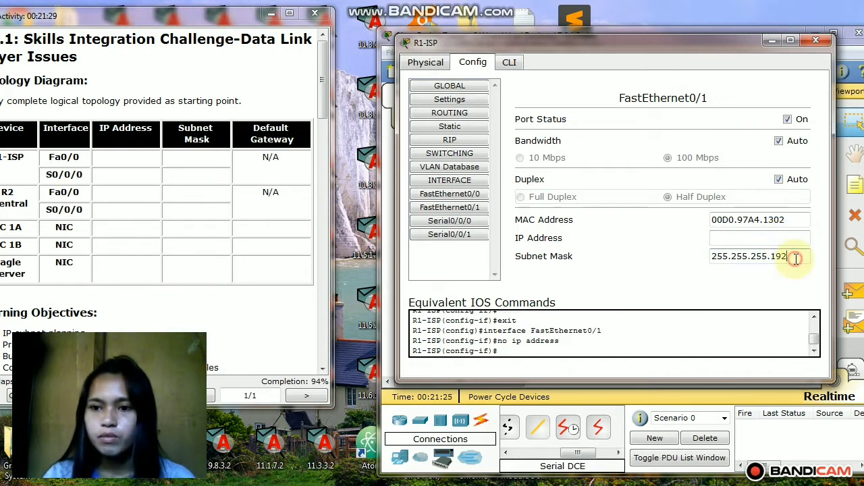
key("BackSpace")
key("BackSpace")
key("BackSpace")
key("BackSpace")
key("BackSpace")
key("BackSpace")
key("BackSpace")
key("BackSpace")
key("BackSpace")
key("BackSpace")
key("BackSpace")
key("BackSpace")
key("BackSpace")
key("BackSpace")
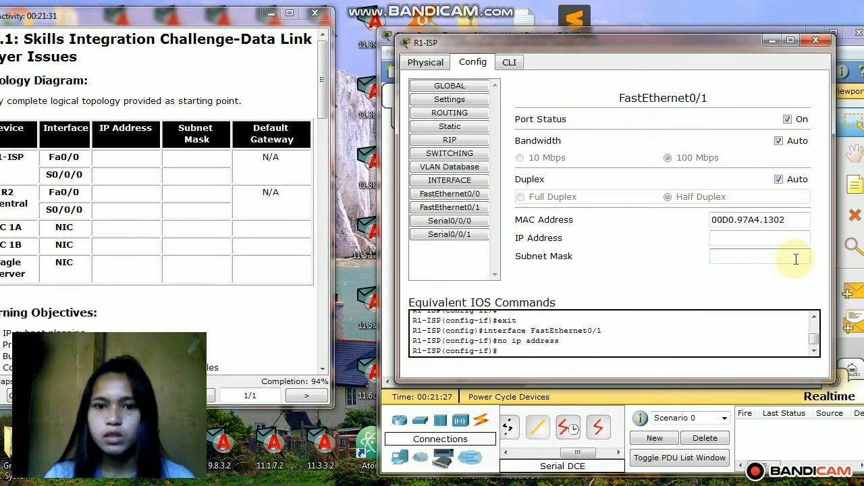
Step: Set the IP address of R1-ISP's FastEthernet0/0 interface to 172.16.3.62
left_click(450, 195)
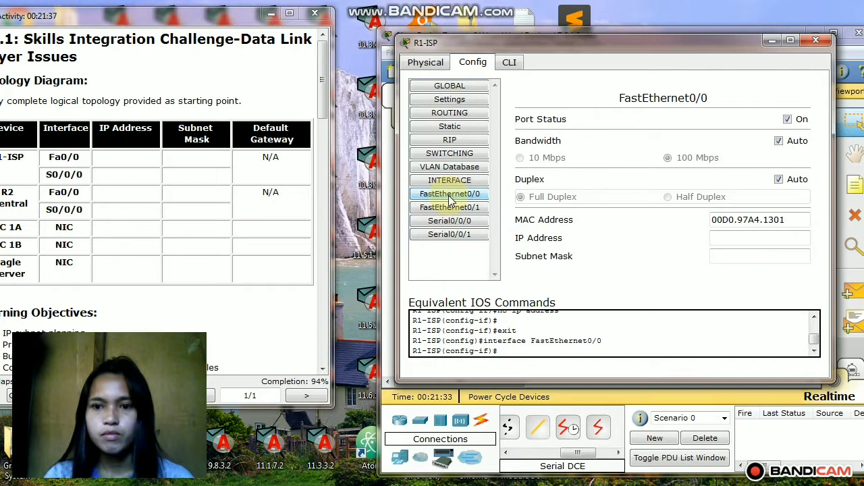
left_click(724, 237)
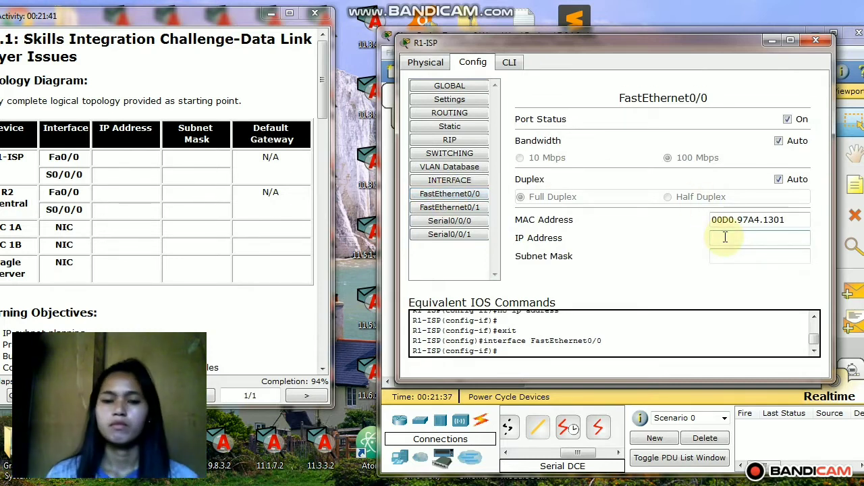
type("172.16")
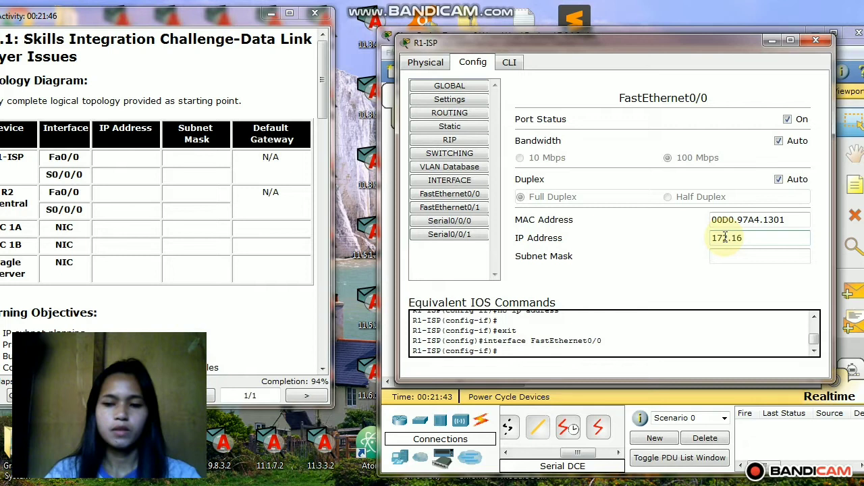
type(".3")
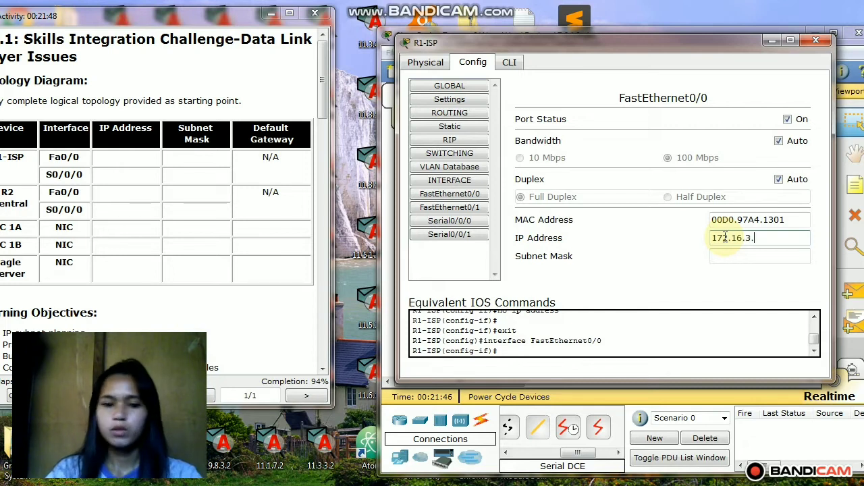
type(".62")
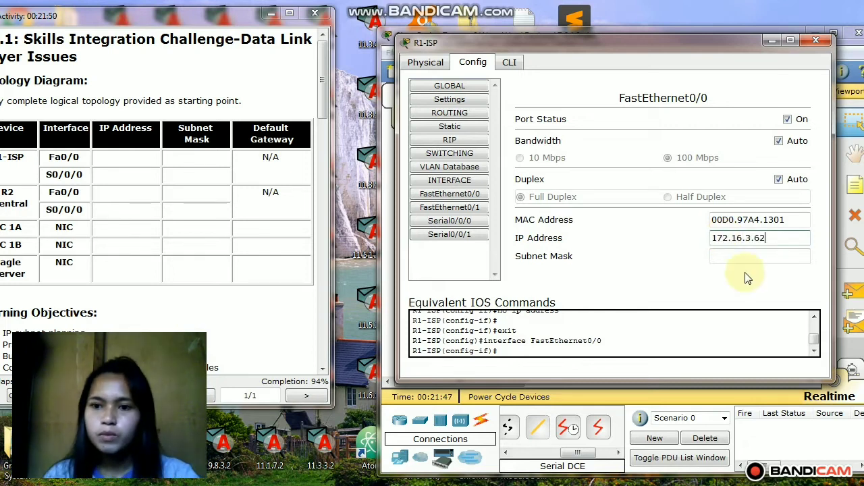
left_click(739, 261)
type("255.255.255.252")
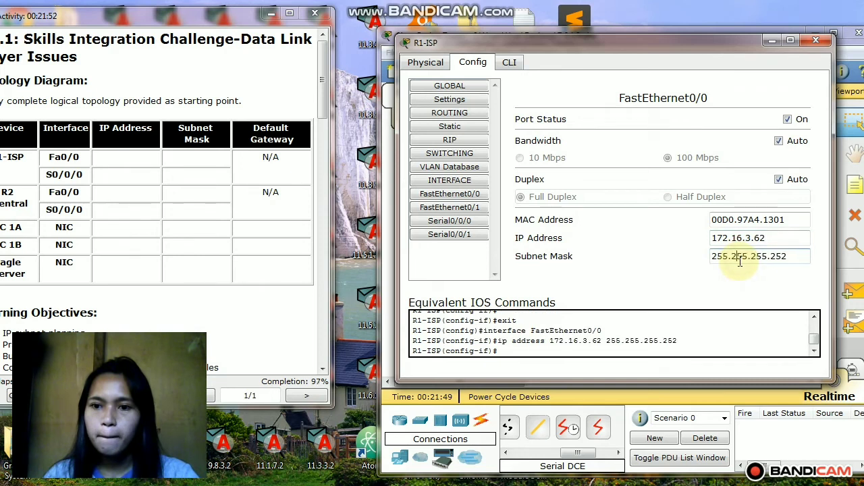
Step: Change the subnet mask of R1-ISP's FastEthernet0/0 interface to 255.255.255.192
left_click(800, 256)
key("BackSpace")
key("BackSpace")
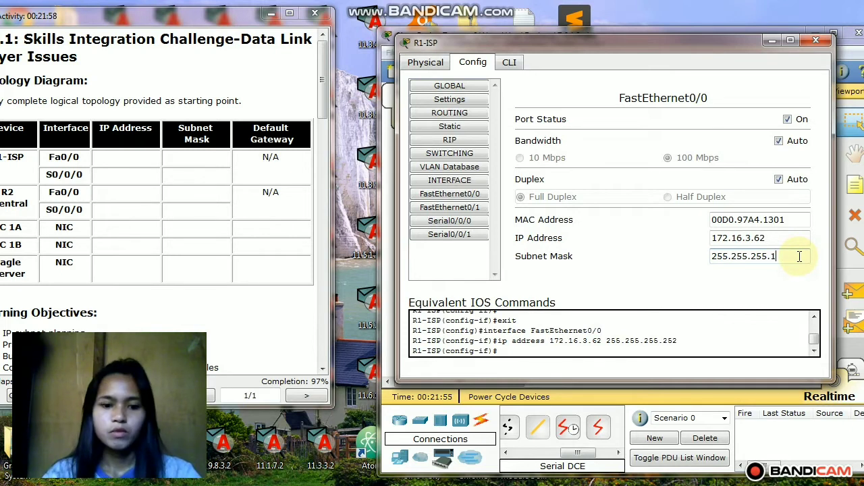
type("192")
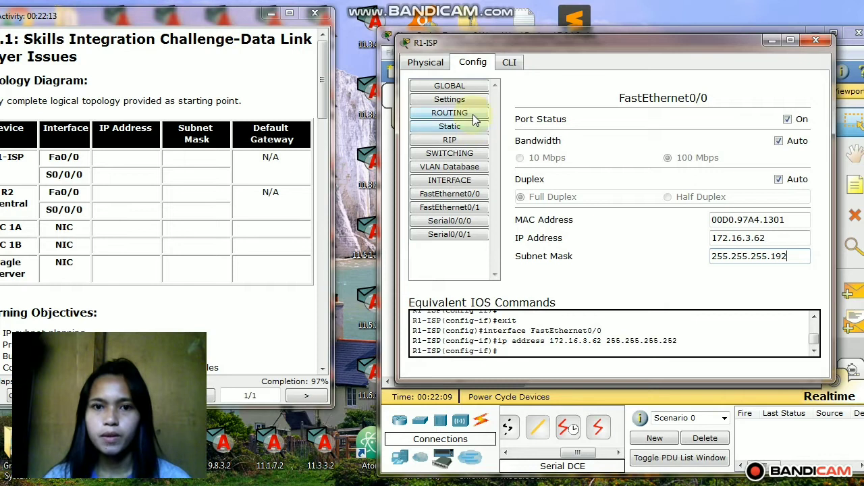
Step: Save the R1-ISP router's configuration to NVRAM and close its configuration window
left_click(459, 101)
left_click(670, 168)
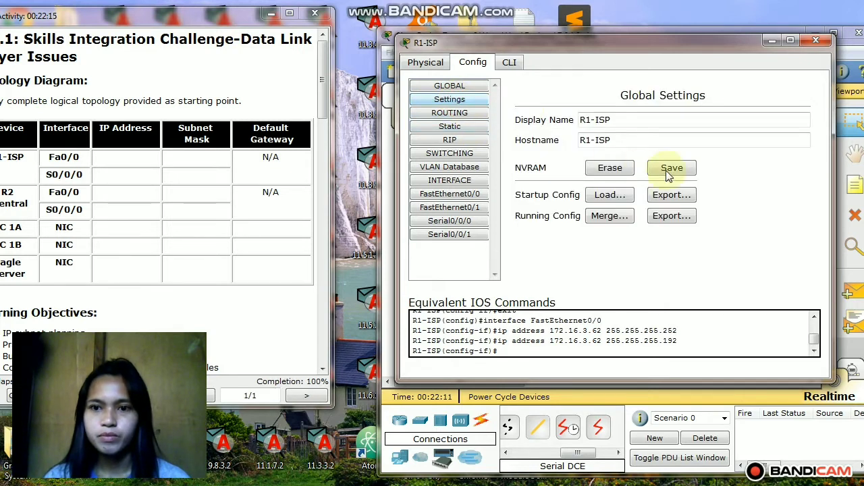
left_click(807, 45)
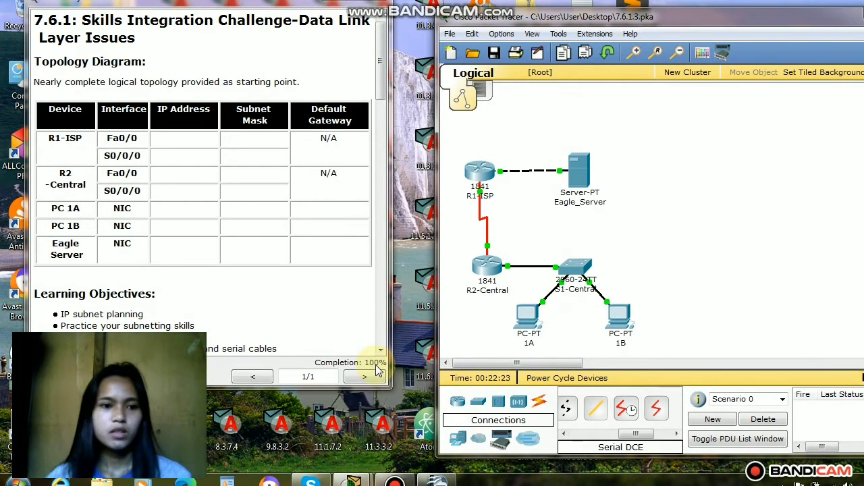
Step: Send a simple PDU from PC 1B to Eagle_Server and delete the scenario with its PDU
left_click(382, 311)
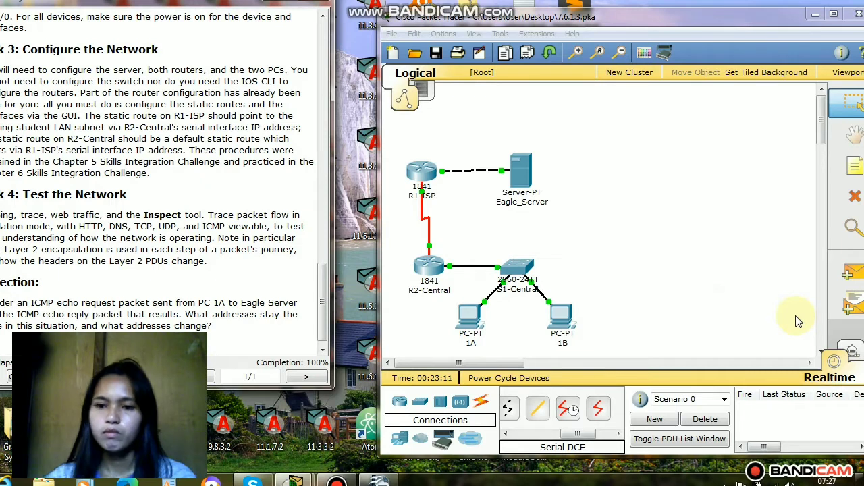
left_click(842, 273)
left_click(560, 309)
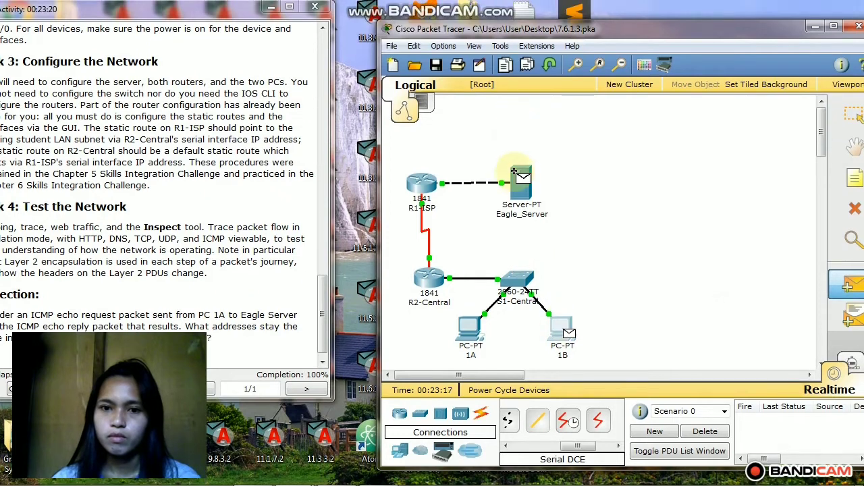
left_click(515, 174)
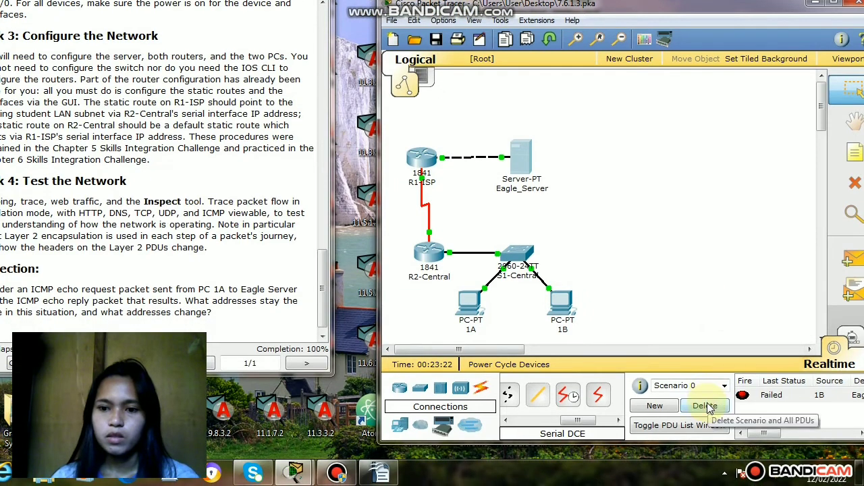
left_click(706, 406)
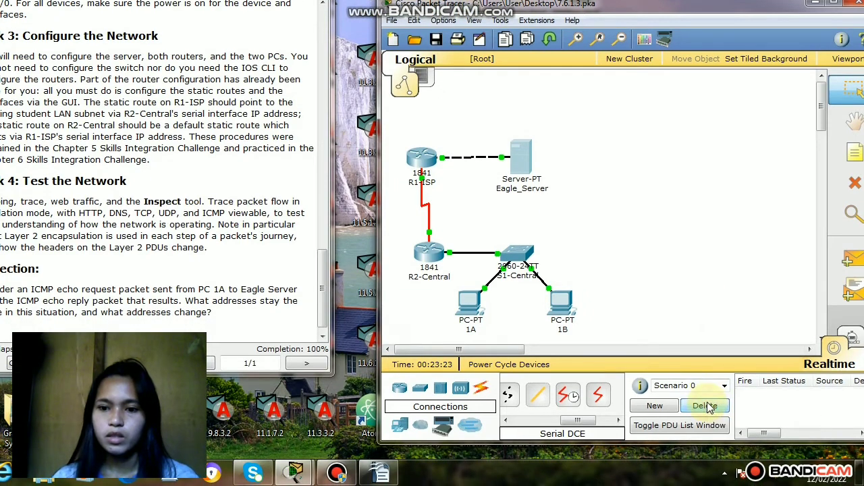
Step: Test connectivity in realtime mode with a new simple PDU from PC 1B to Eagle_Server
left_click(840, 262)
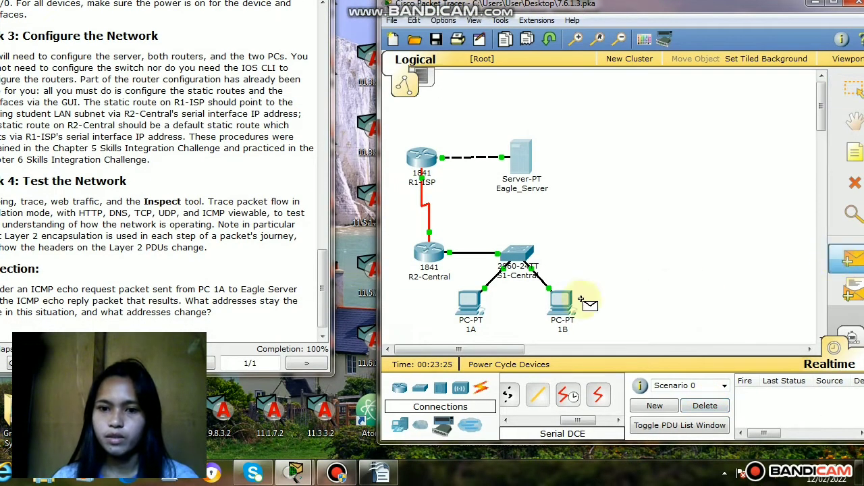
left_click(550, 295)
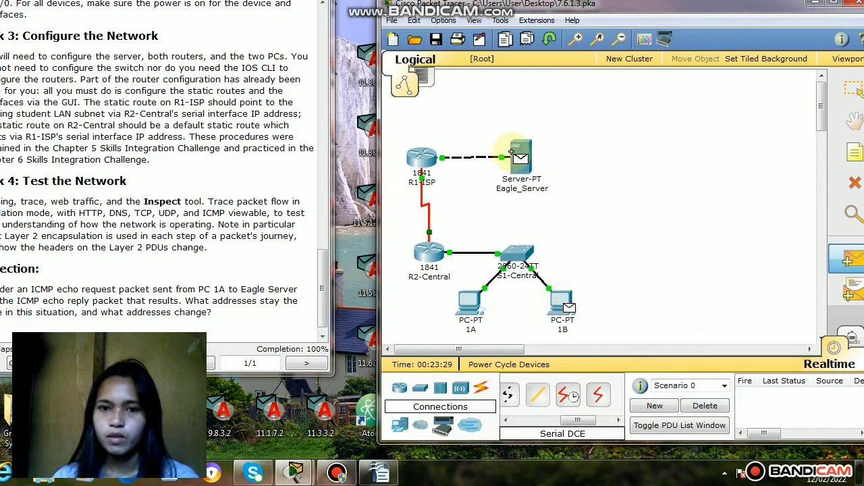
left_click(513, 155)
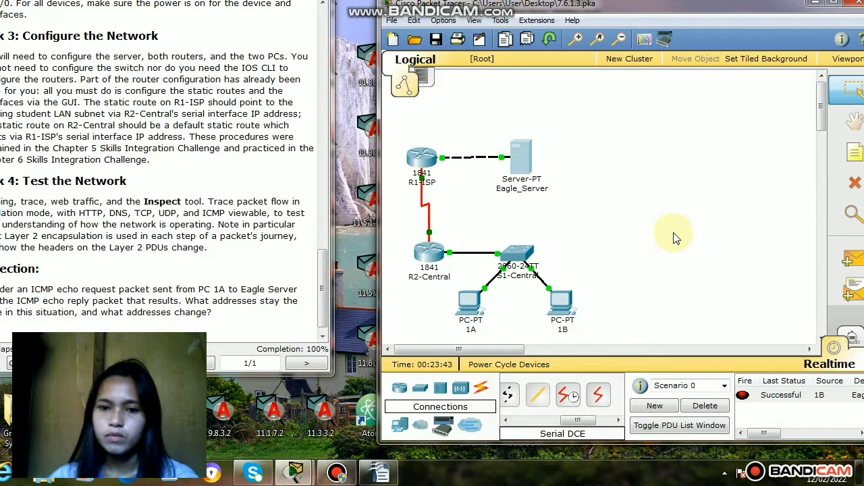
Step: Switch to simulation mode and resize the instructions and workspace windows so the whole topology fits beside the event list
left_click(851, 337)
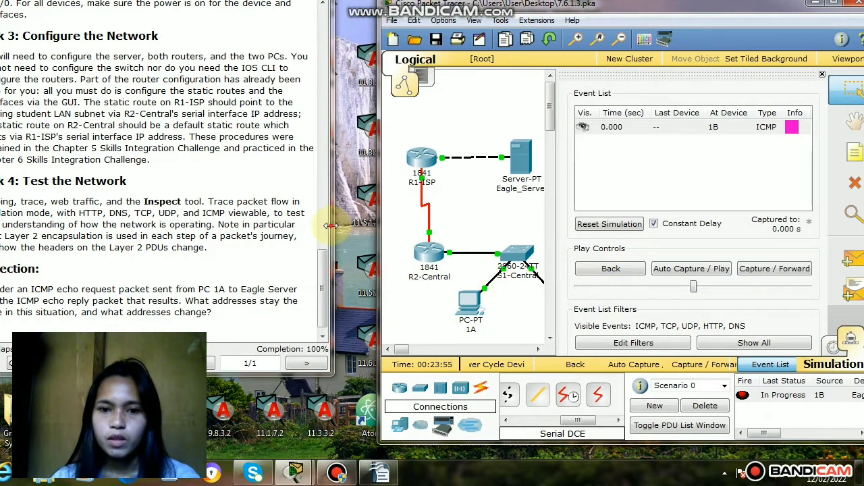
left_click_drag(330, 226, 288, 238)
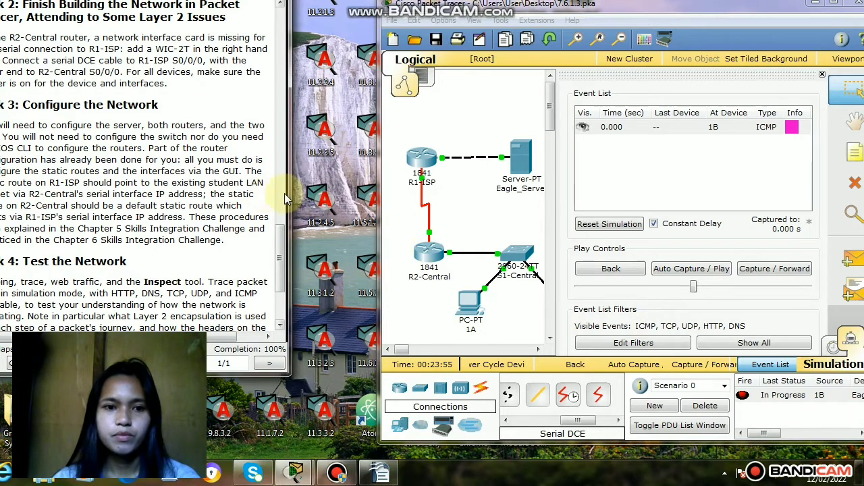
left_click_drag(289, 196, 208, 194)
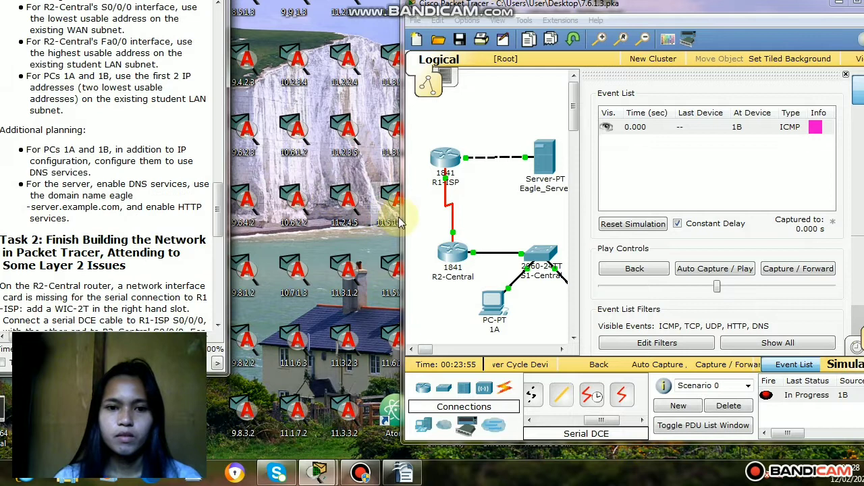
left_click_drag(403, 217, 279, 236)
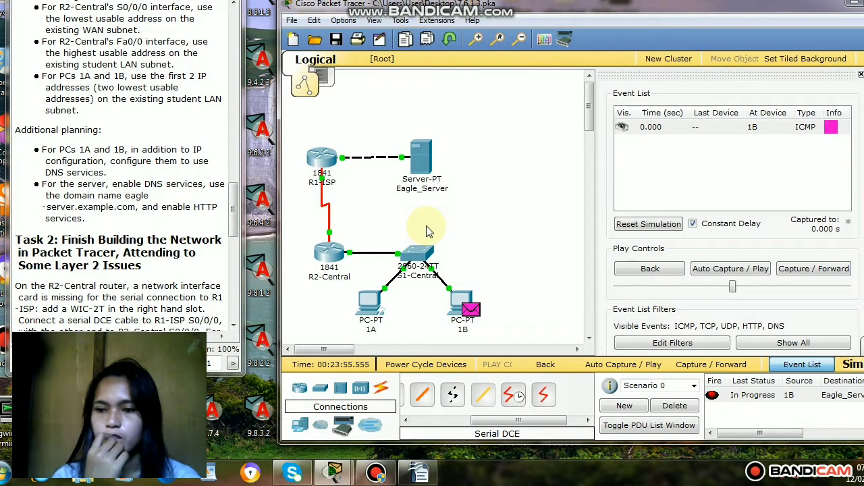
left_click_drag(278, 238, 305, 246)
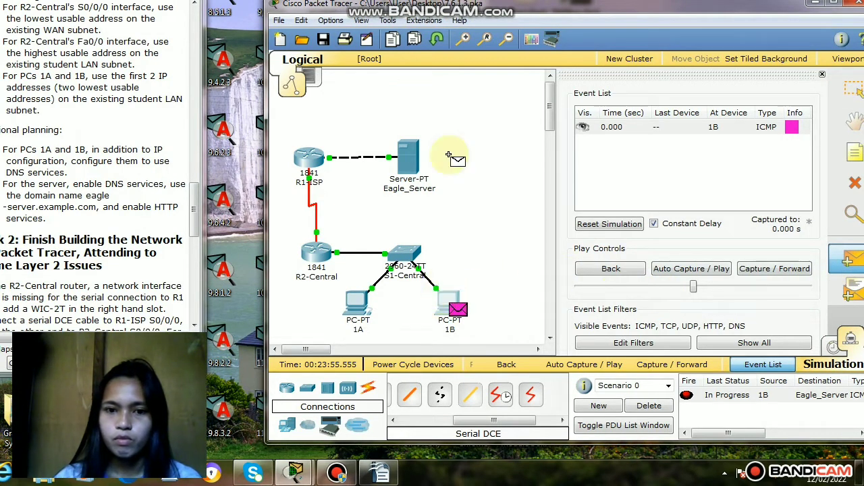
Step: Add another simple PDU from PC 1B to Eagle_Server and advance the simulation event by event until both replies reach PC 1B
left_click(405, 154)
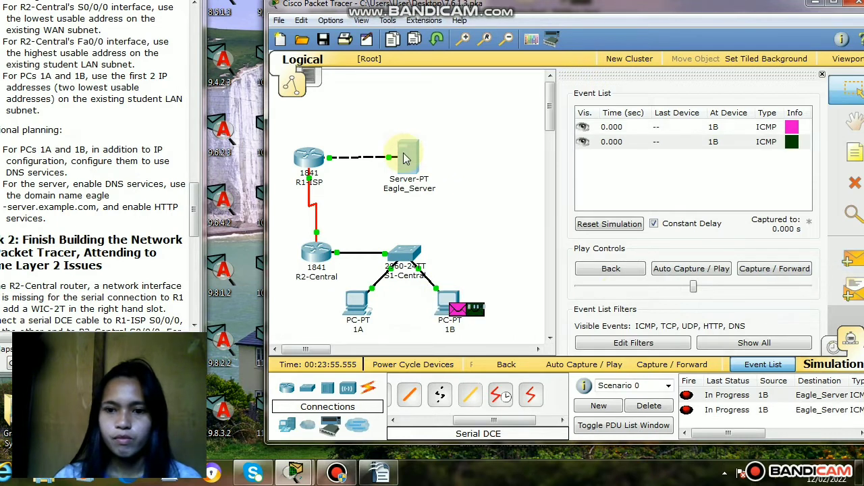
left_click(759, 268)
left_click(759, 269)
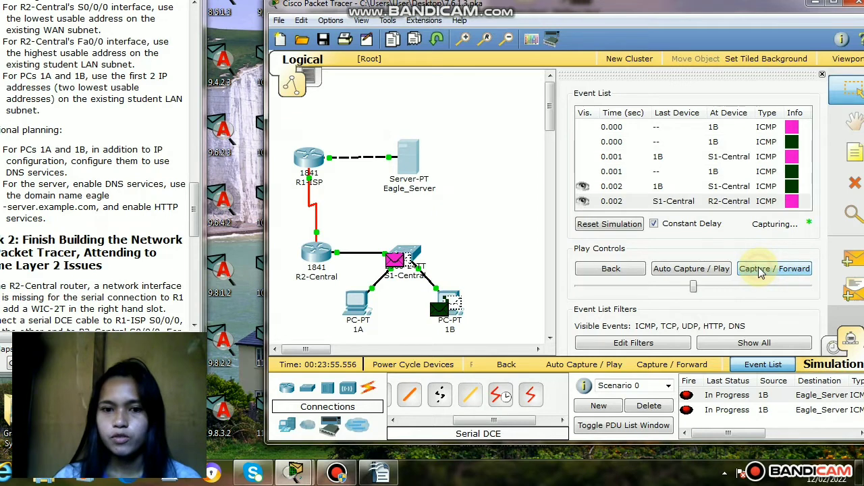
left_click(760, 270)
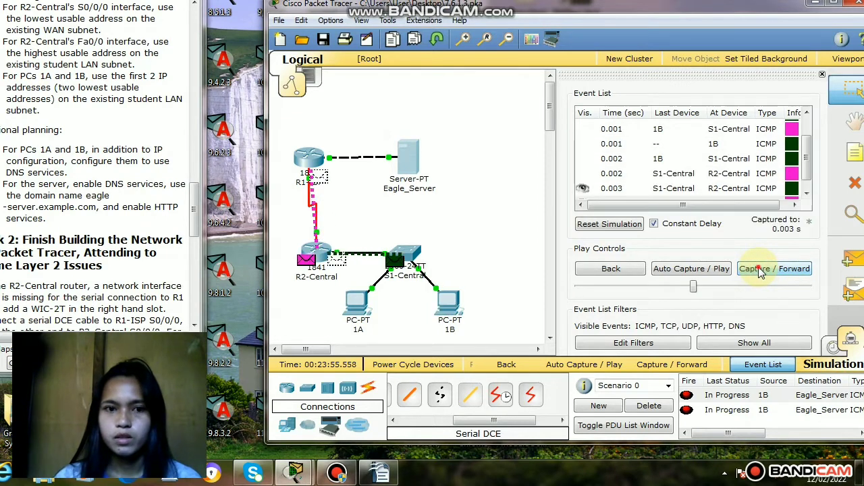
left_click(761, 272)
left_click(761, 272)
left_click(761, 270)
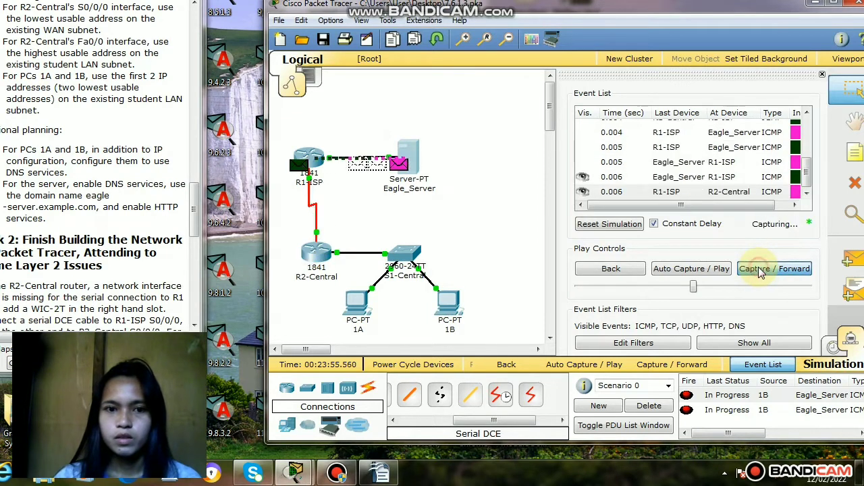
left_click(760, 270)
left_click(761, 270)
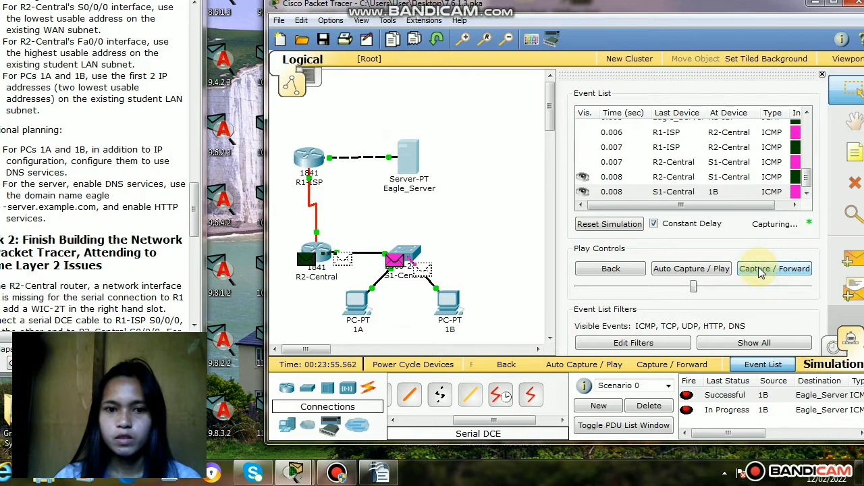
left_click(761, 270)
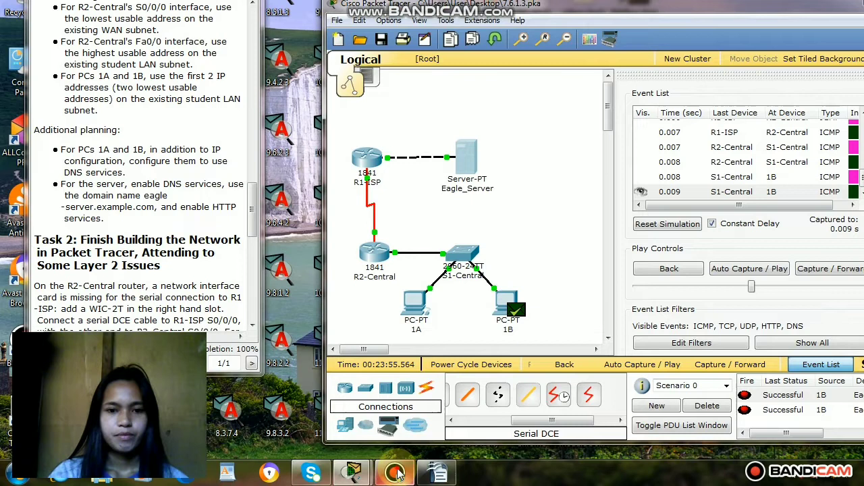
left_click(395, 473)
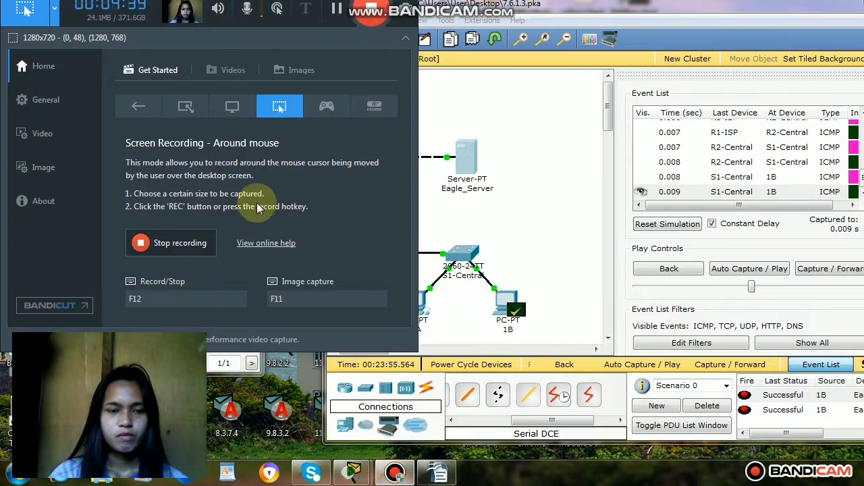